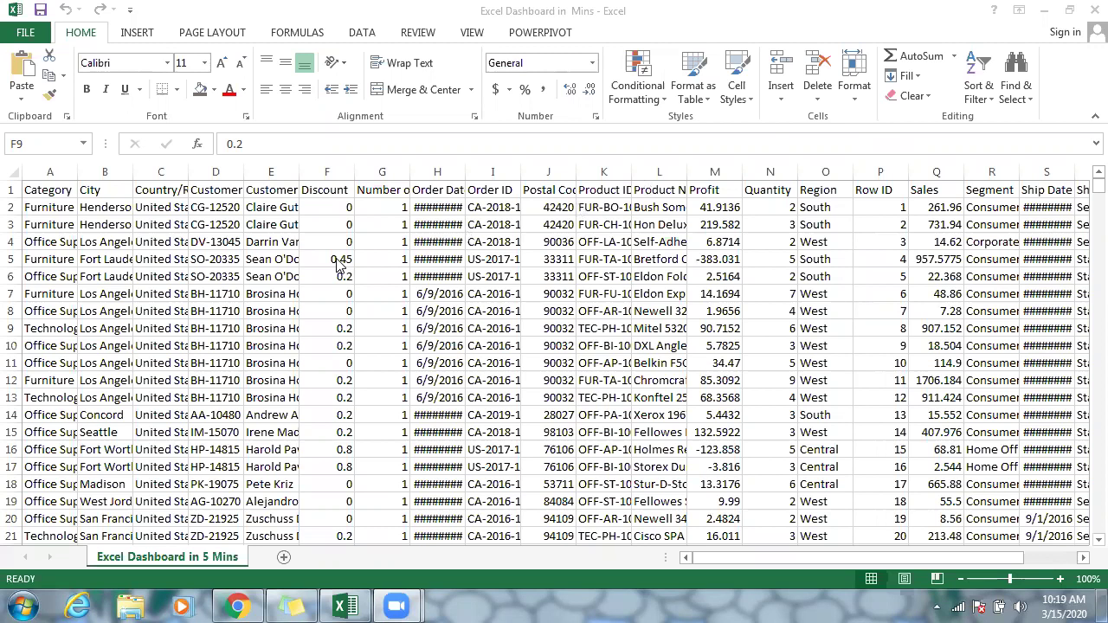
# - Create a PivotTable on a new worksheet from the entire sales data range
pyautogui.click(75, 222)
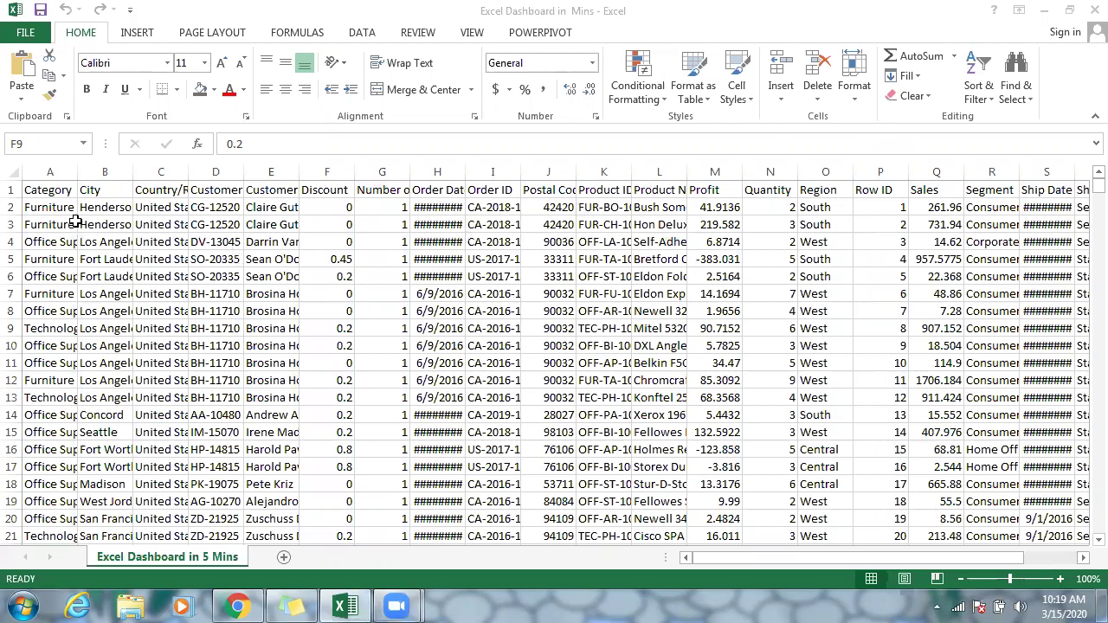
pyautogui.hotkey('ctrl', 'a')
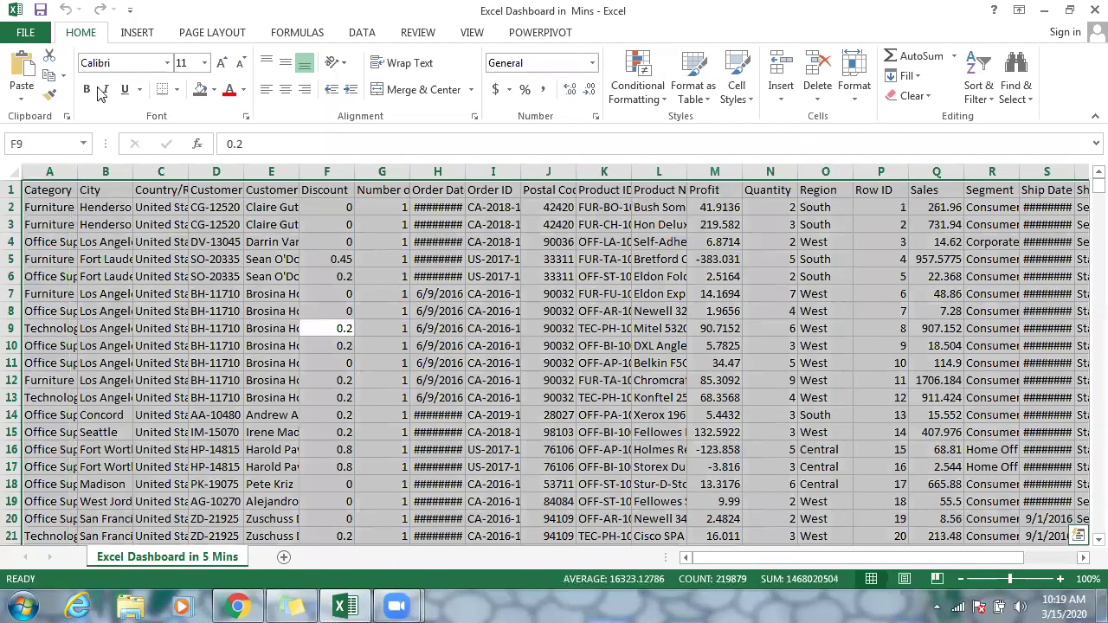
pyautogui.click(139, 33)
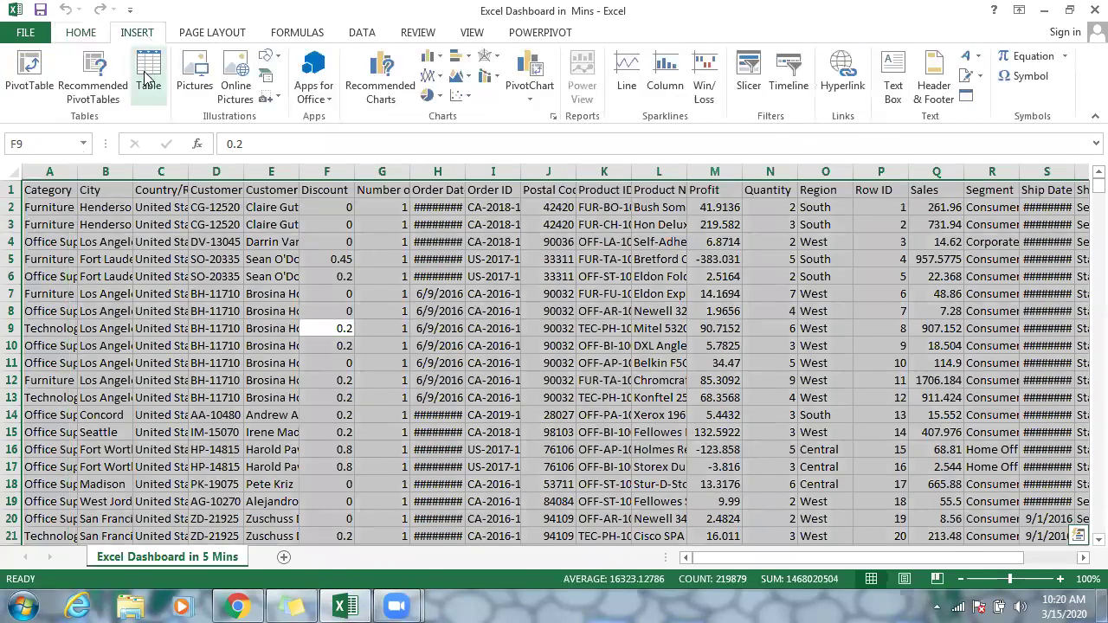
pyautogui.click(34, 89)
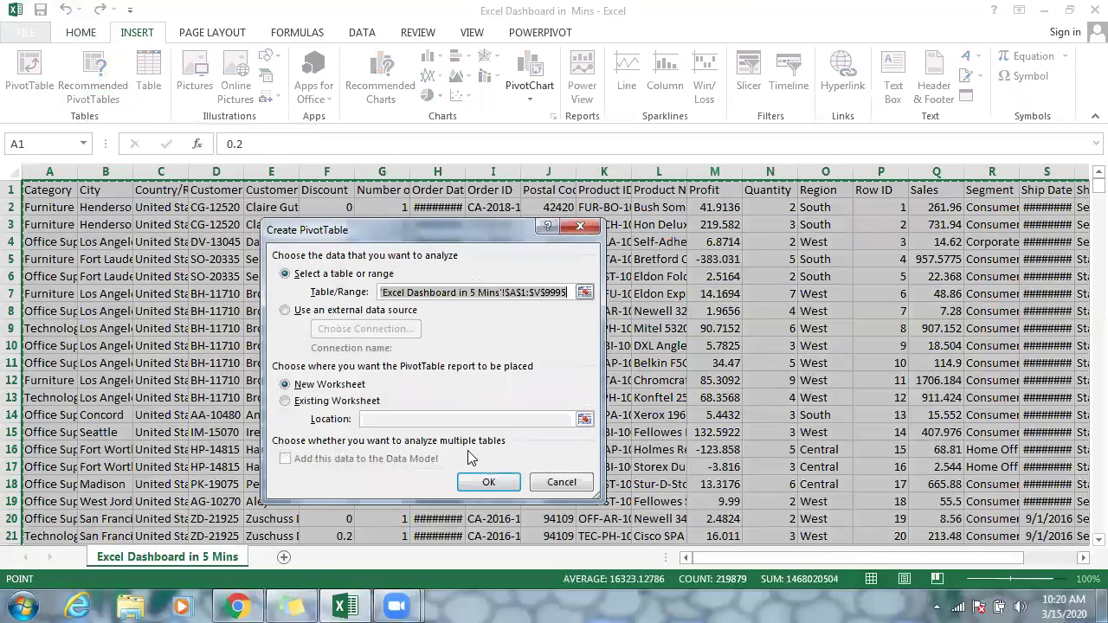
pyautogui.click(487, 483)
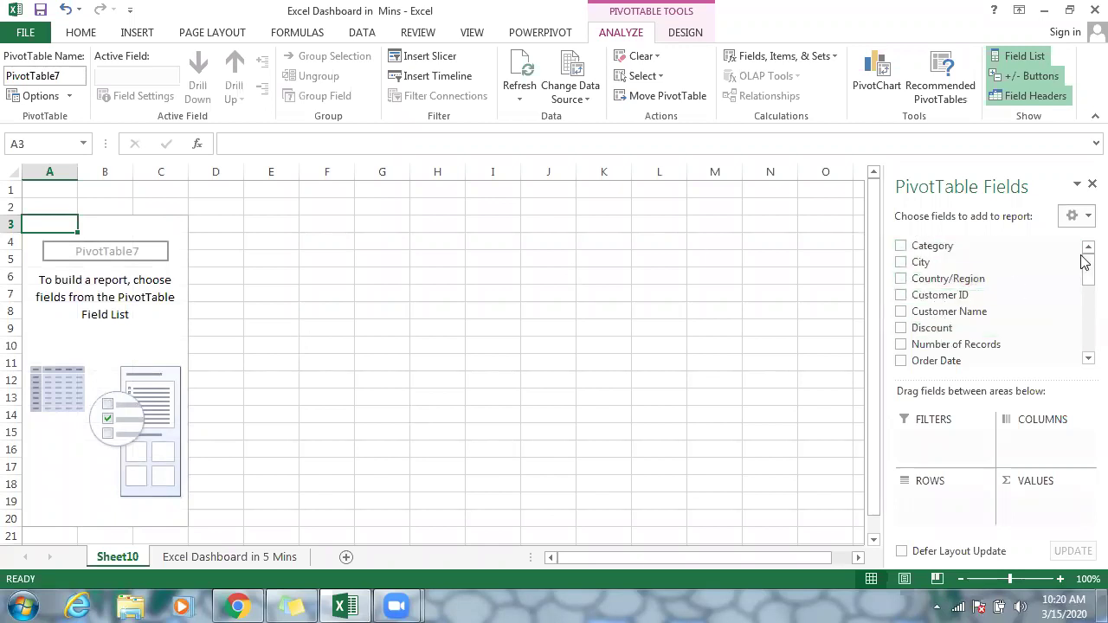
# - Build the PivotTable with Order Date as rows and the sum of Sales as values
pyautogui.scroll(-1, 1083, 268)
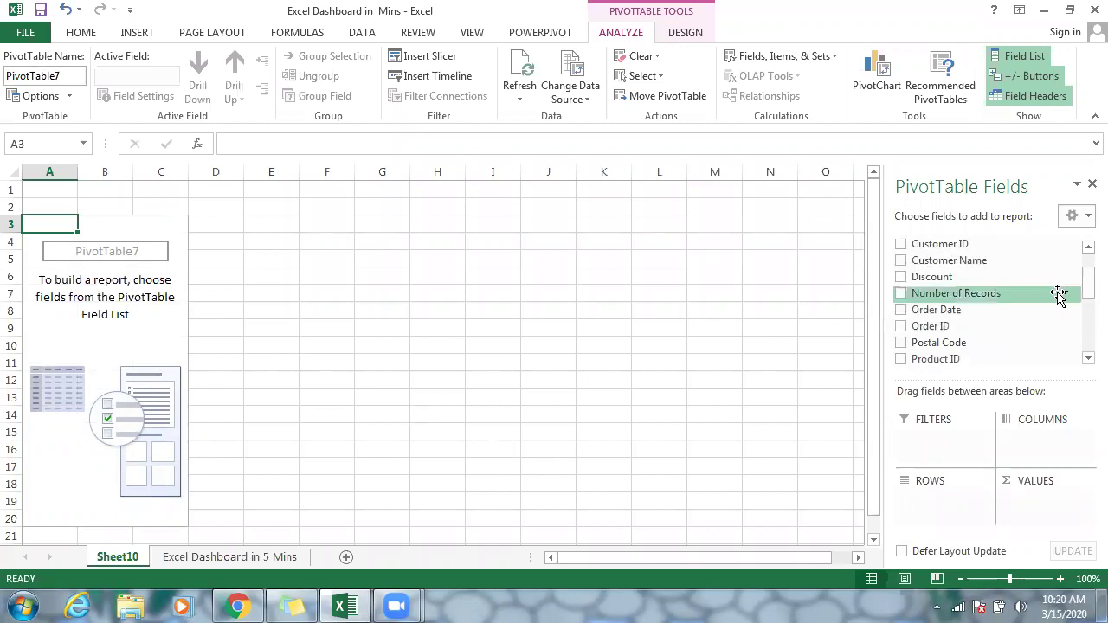
pyautogui.click(900, 311)
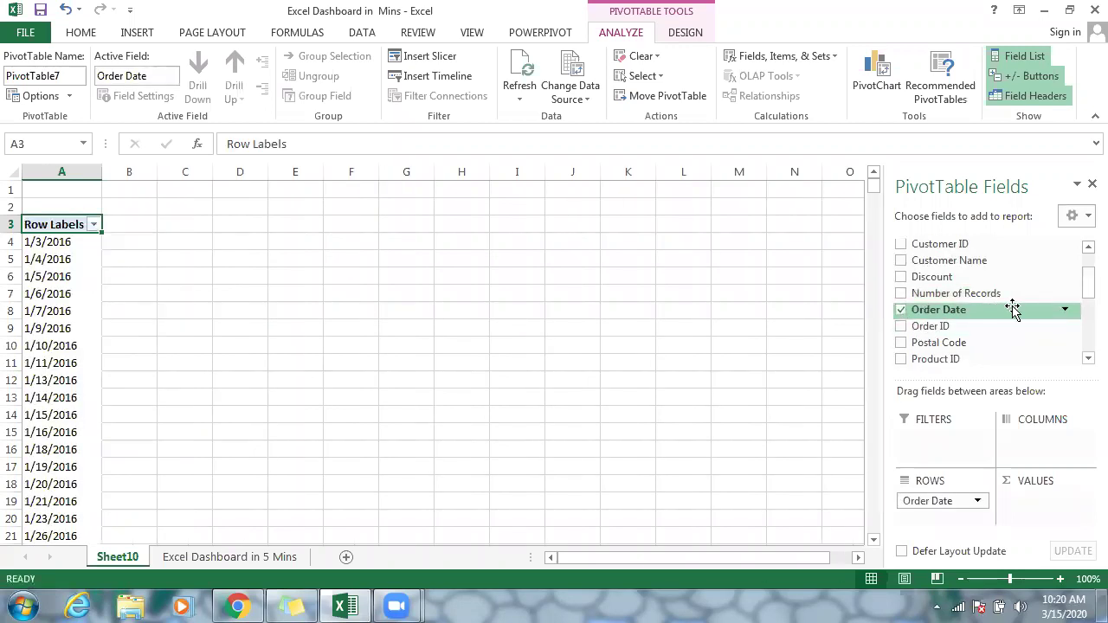
pyautogui.scroll(-1, 1081, 294)
pyautogui.scroll(-2, 1082, 304)
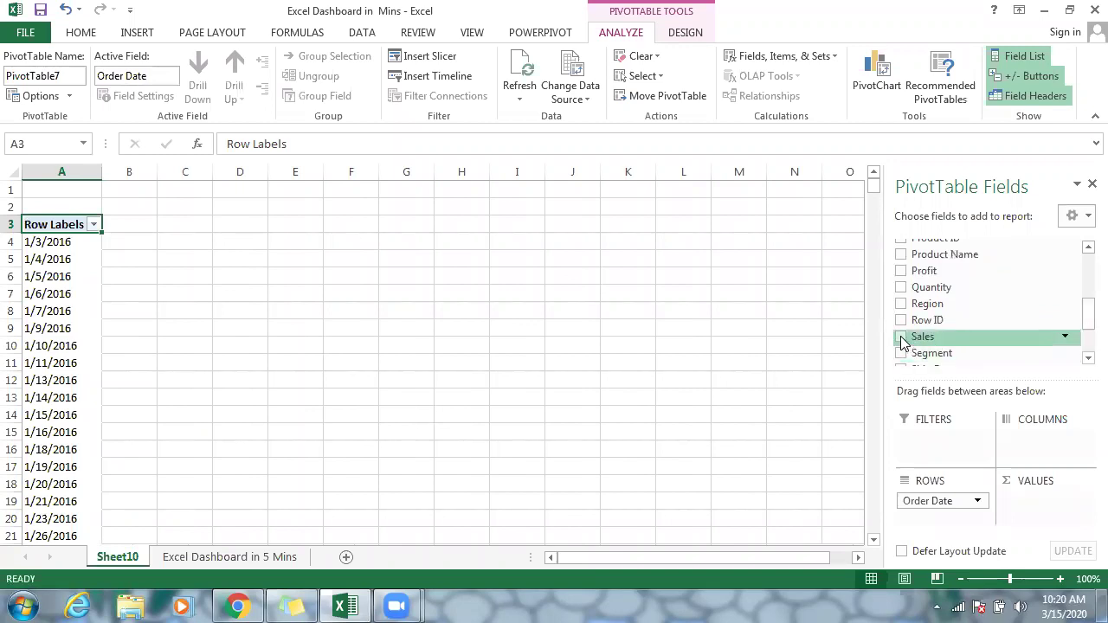
pyautogui.click(900, 336)
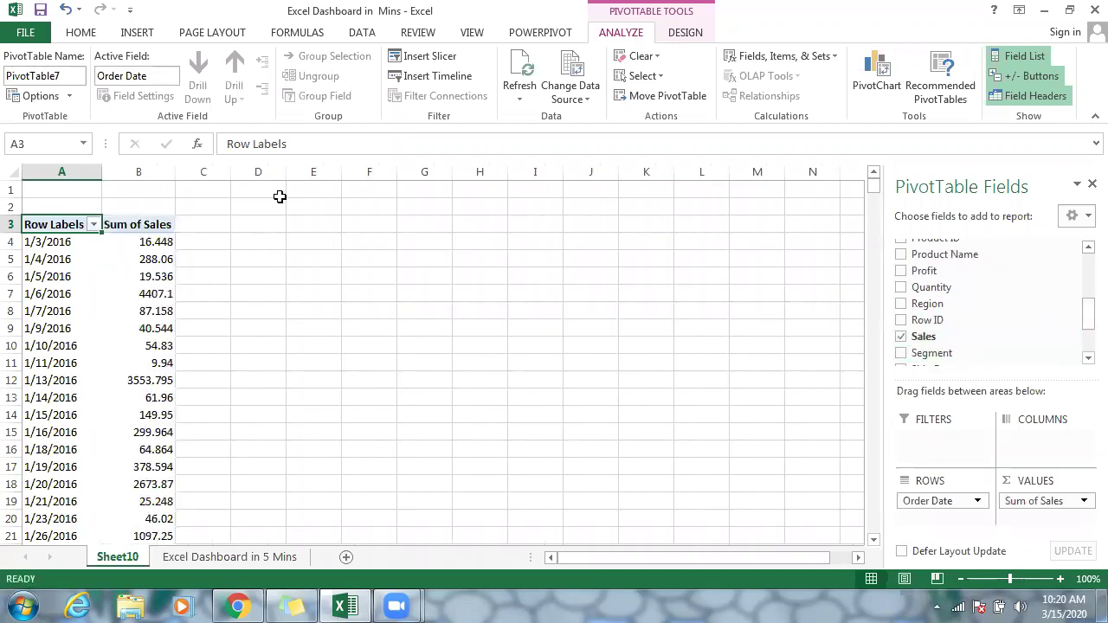
# - Insert a basic 2-D line chart of sales by order date, then move it up beside the PivotTable and widen it to about column N
pyautogui.click(142, 34)
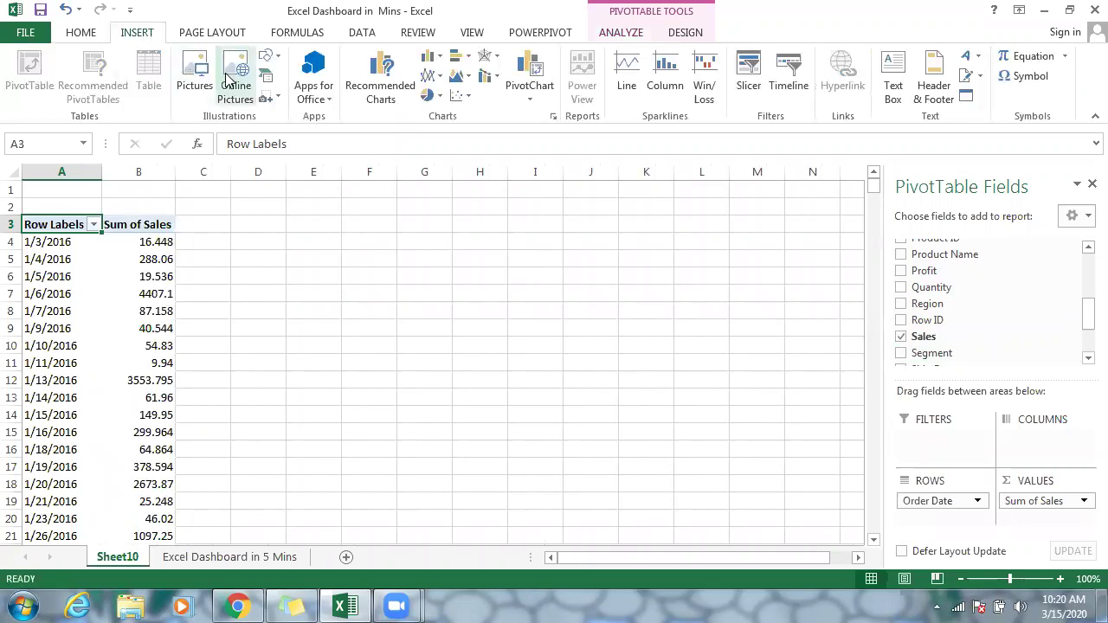
pyautogui.click(438, 77)
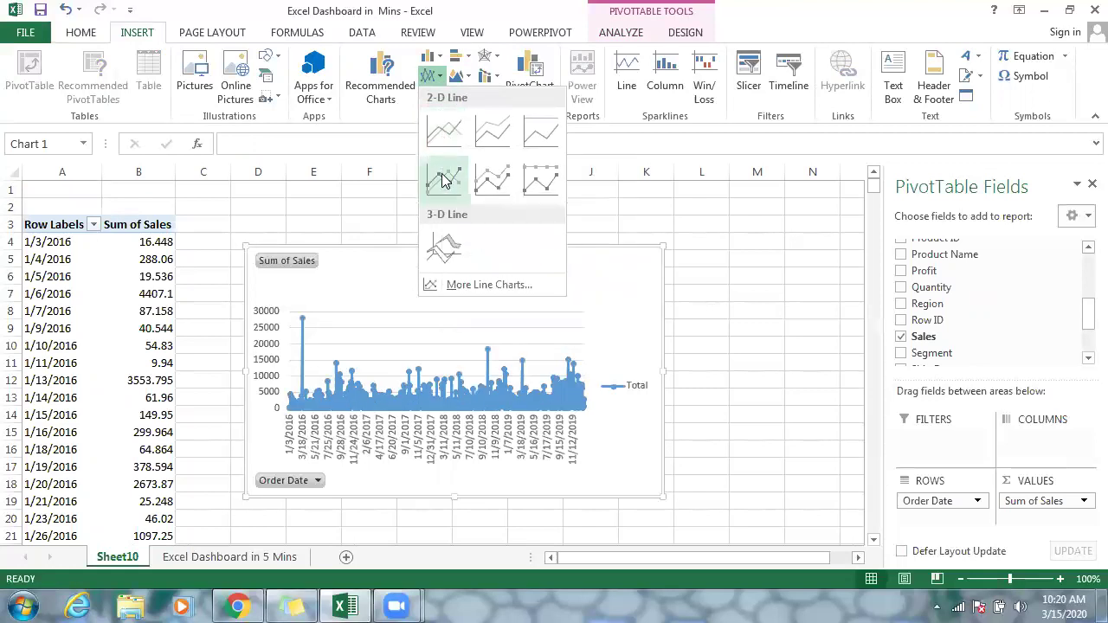
pyautogui.click(444, 134)
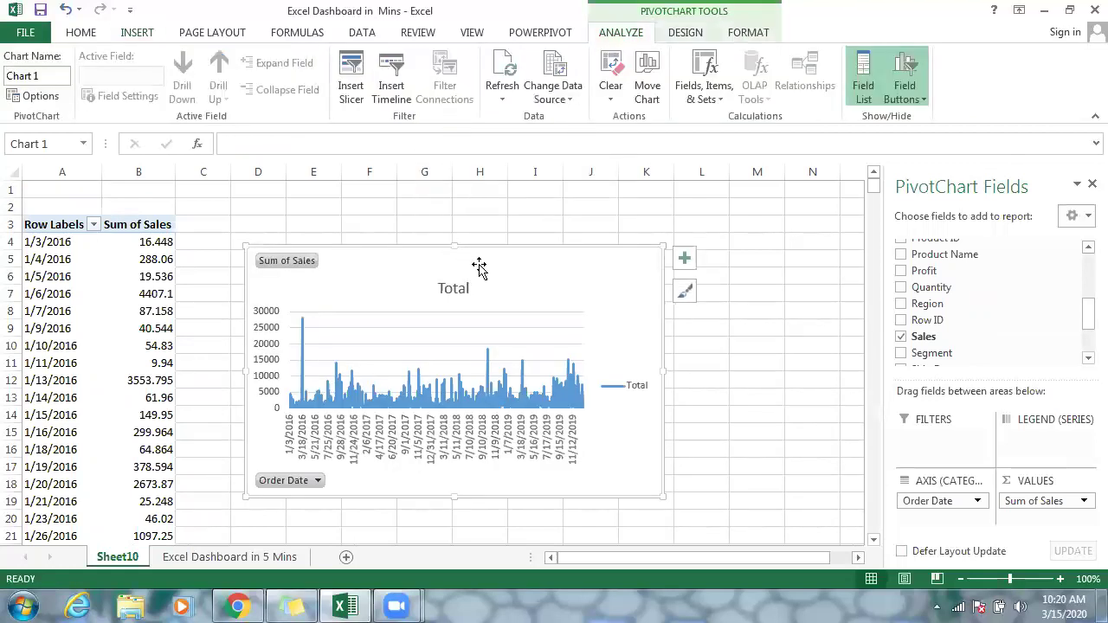
pyautogui.moveTo(479, 268); pyautogui.dragTo(458, 223)
pyautogui.moveTo(641, 327); pyautogui.dragTo(840, 318)
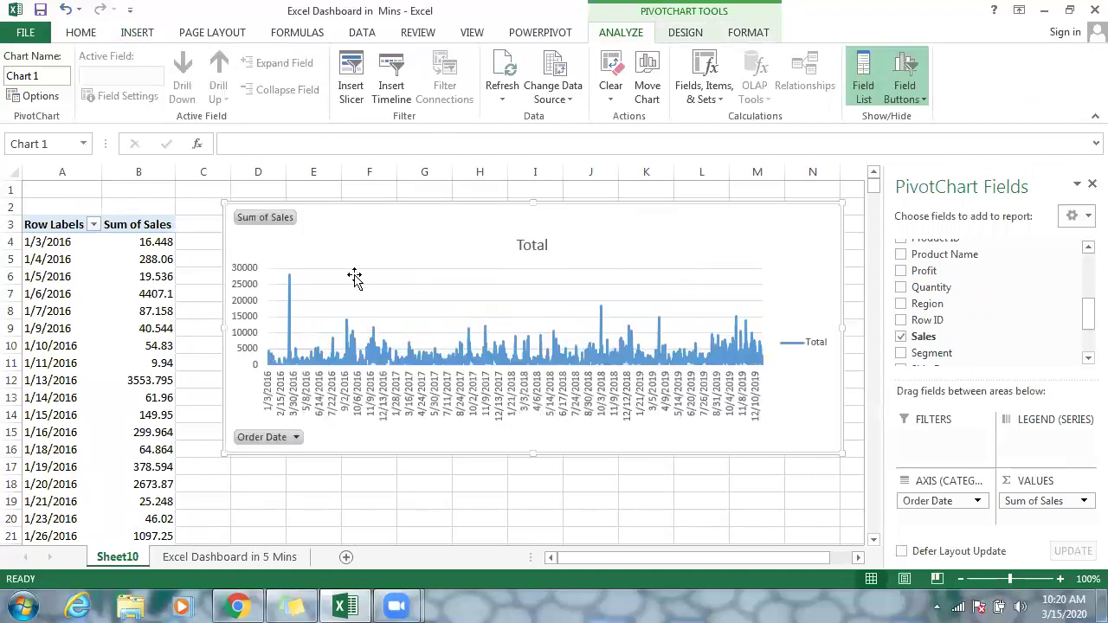
# - Hide all field buttons on the line chart and delete its legend
pyautogui.rightClick(270, 218)
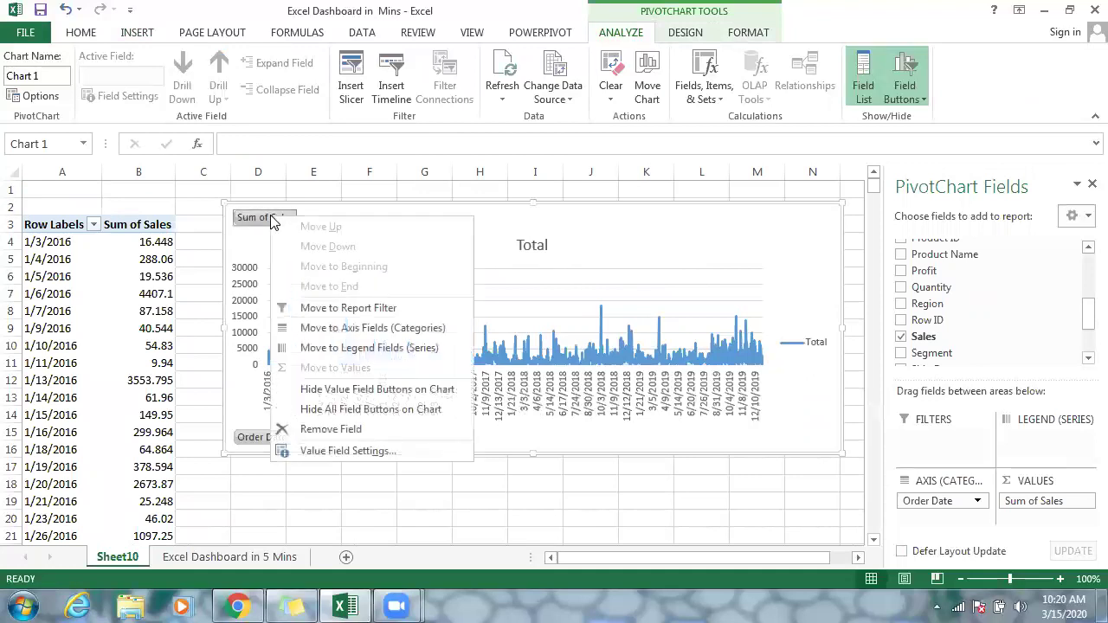
pyautogui.click(353, 409)
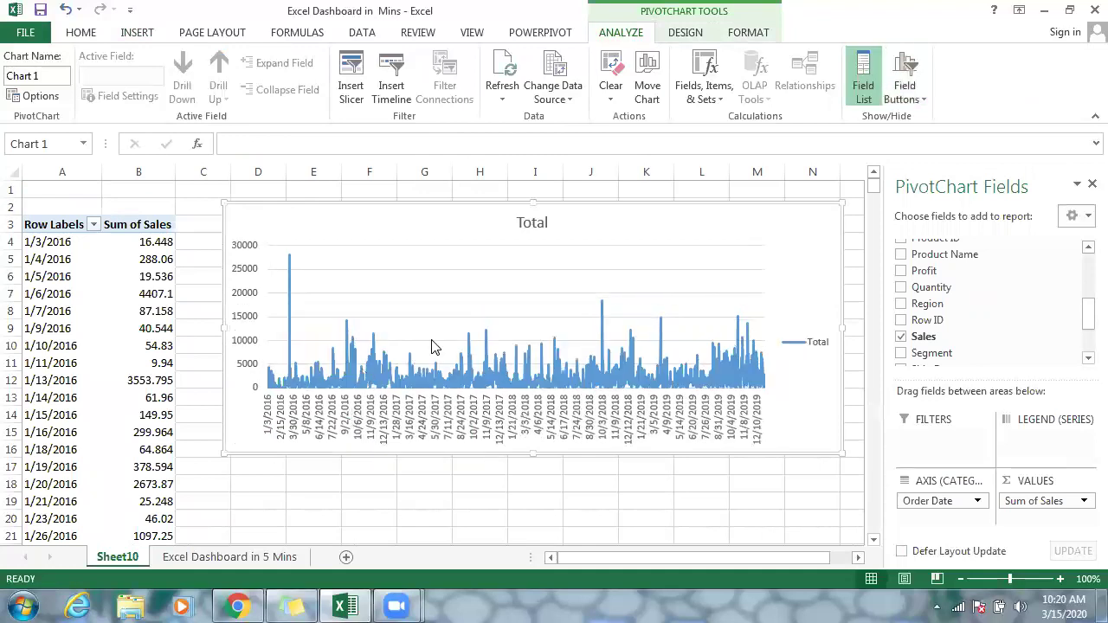
pyautogui.rightClick(818, 346)
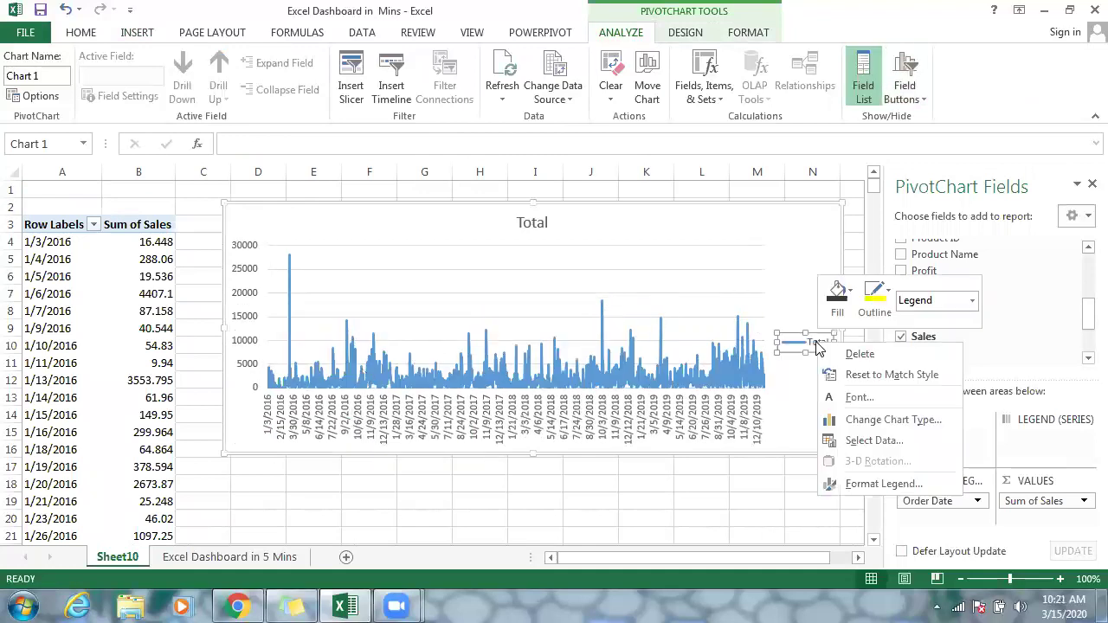
pyautogui.click(857, 354)
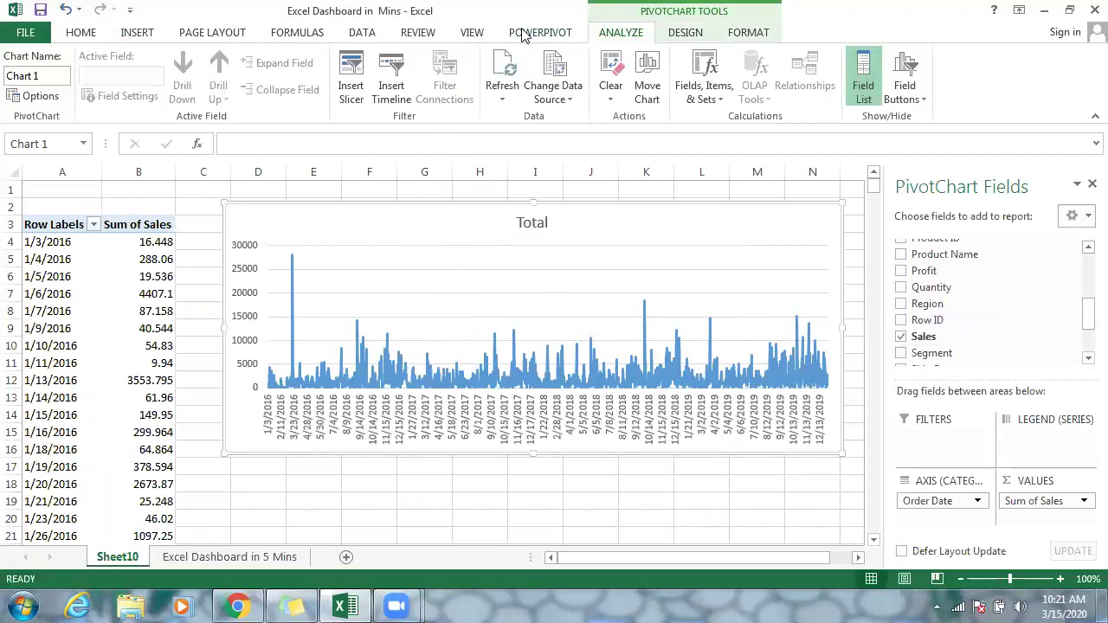
# - Apply the last dark chart style, with glowing blue lines and markers, to the line chart
pyautogui.click(684, 33)
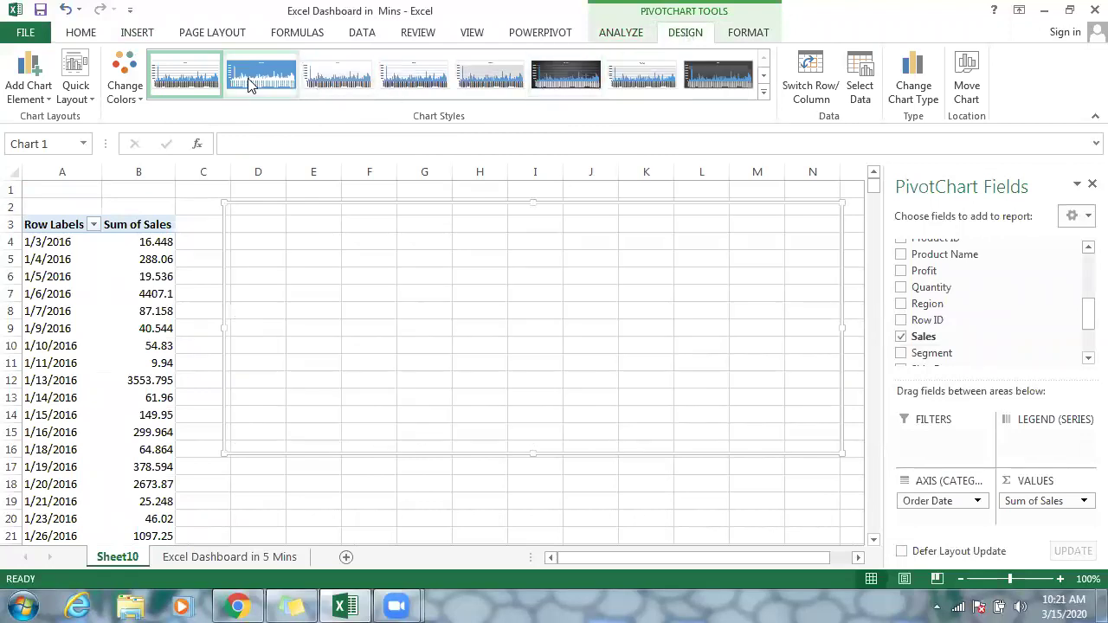
pyautogui.click(248, 78)
pyautogui.click(336, 74)
pyautogui.click(414, 77)
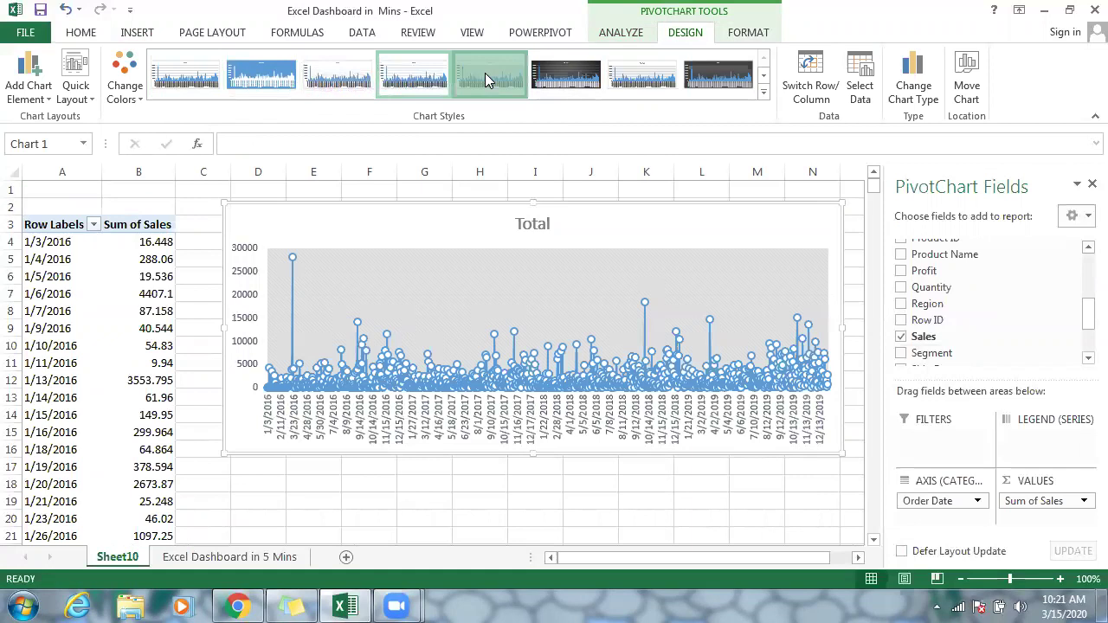
pyautogui.click(729, 77)
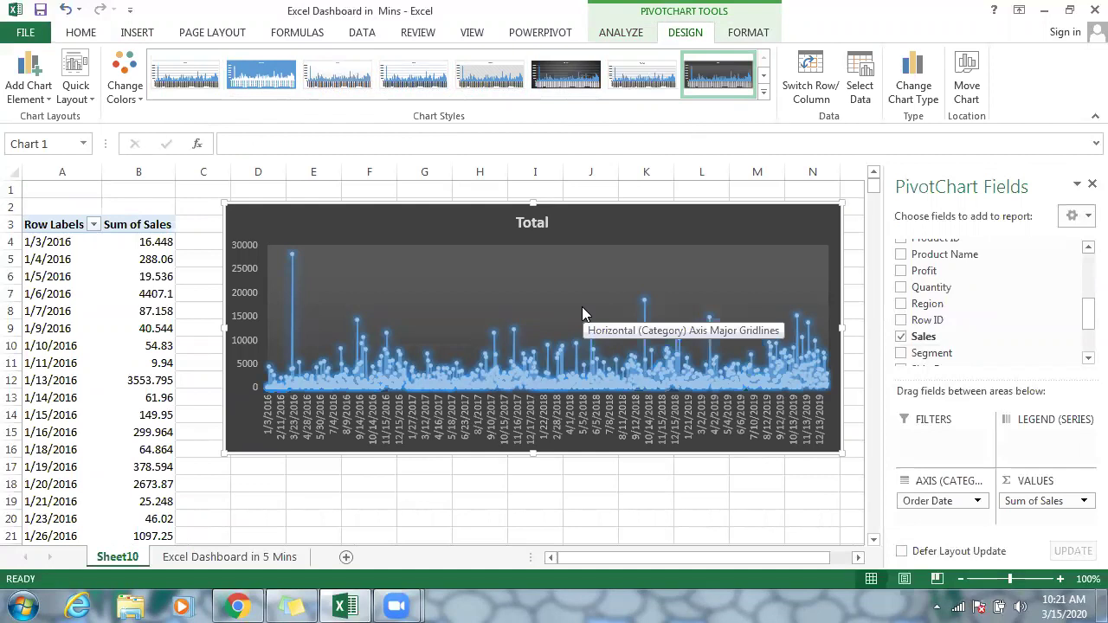
# - Delete the vertical value axis and the horizontal date axis from the line chart
pyautogui.click(242, 296)
pyautogui.rightClick(243, 296)
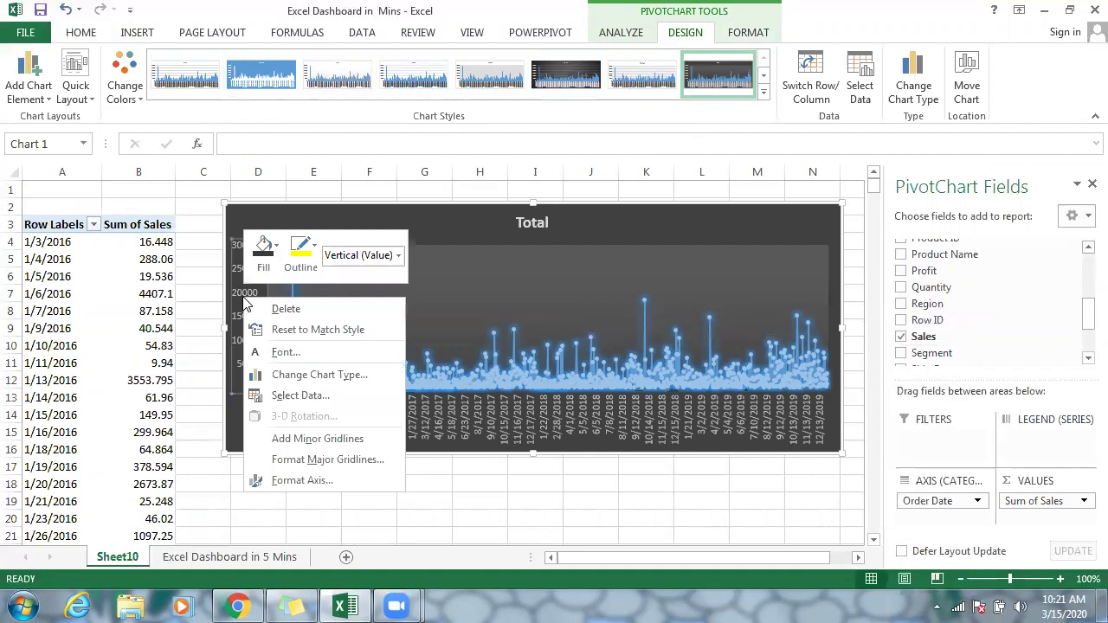
pyautogui.click(266, 310)
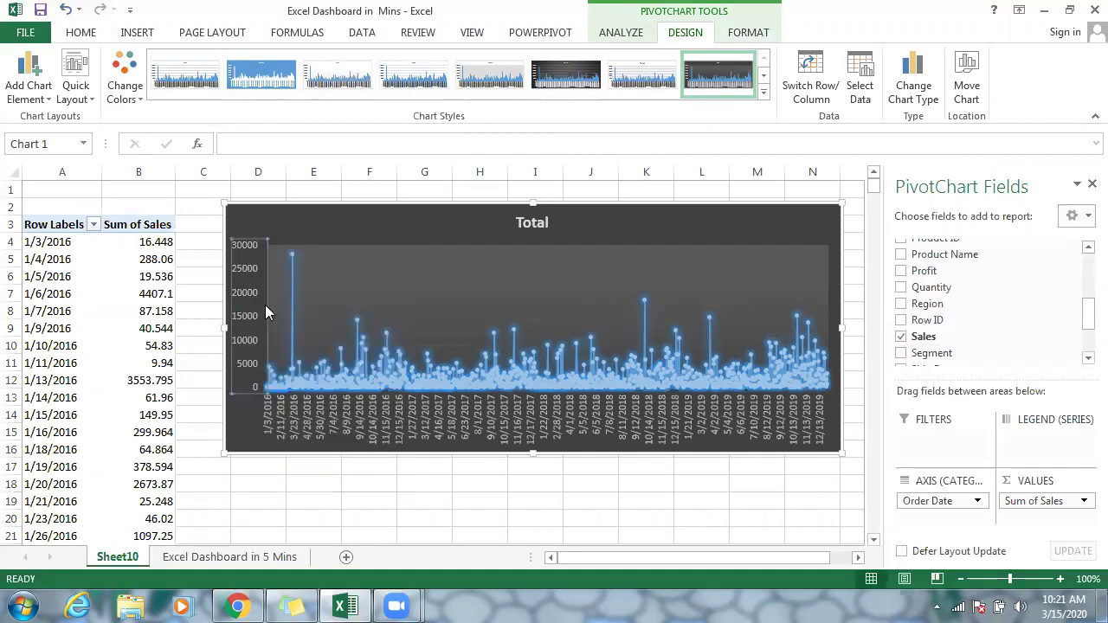
pyautogui.rightClick(299, 421)
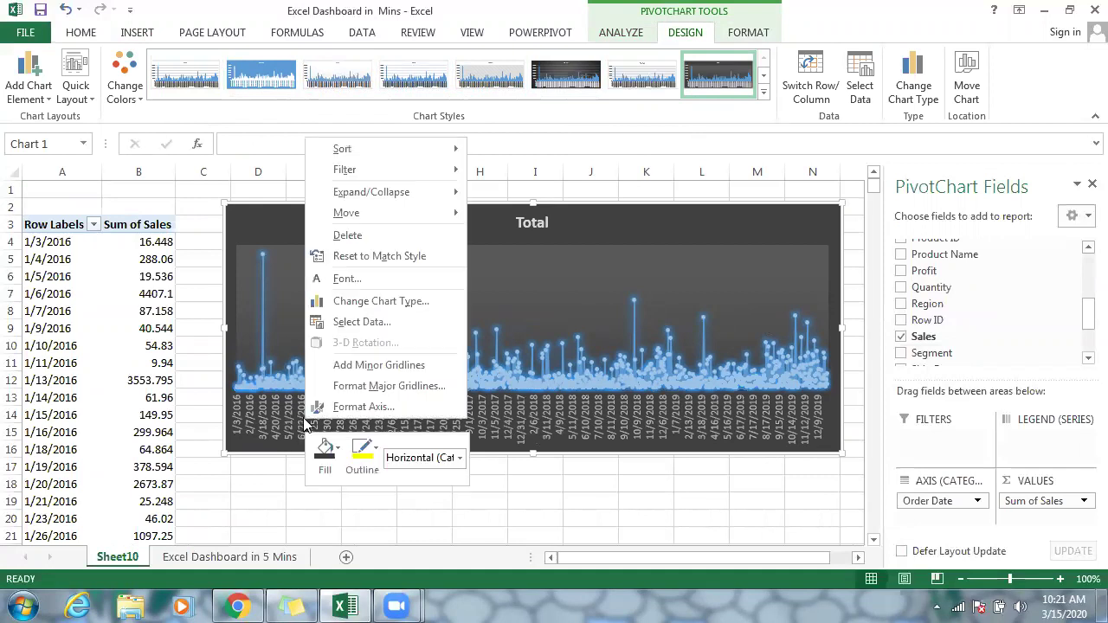
pyautogui.click(347, 235)
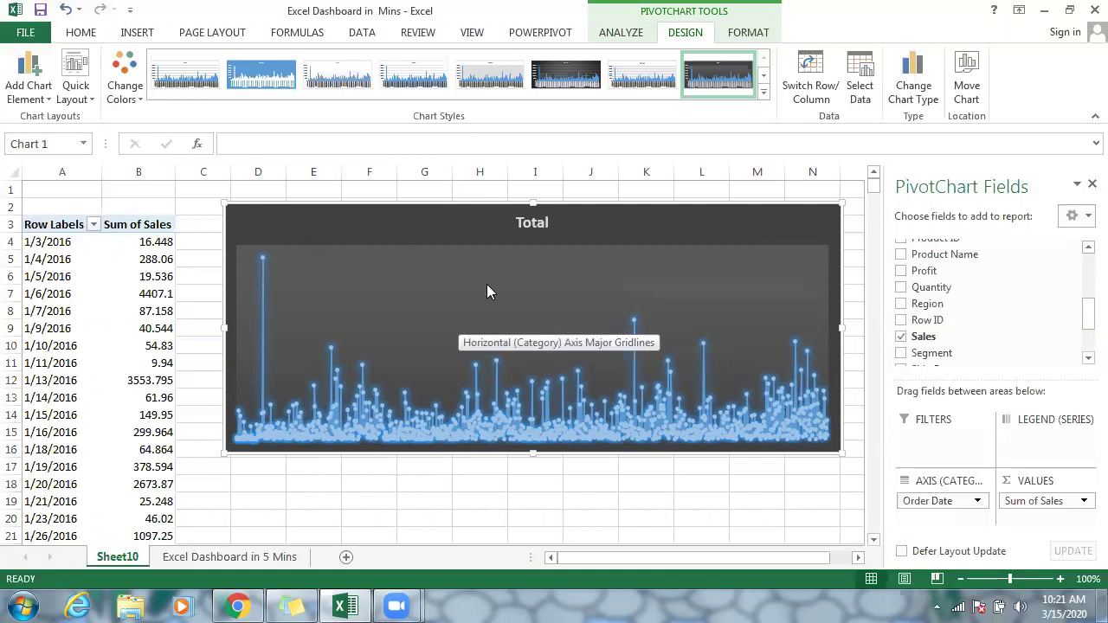
pyautogui.rightClick(362, 383)
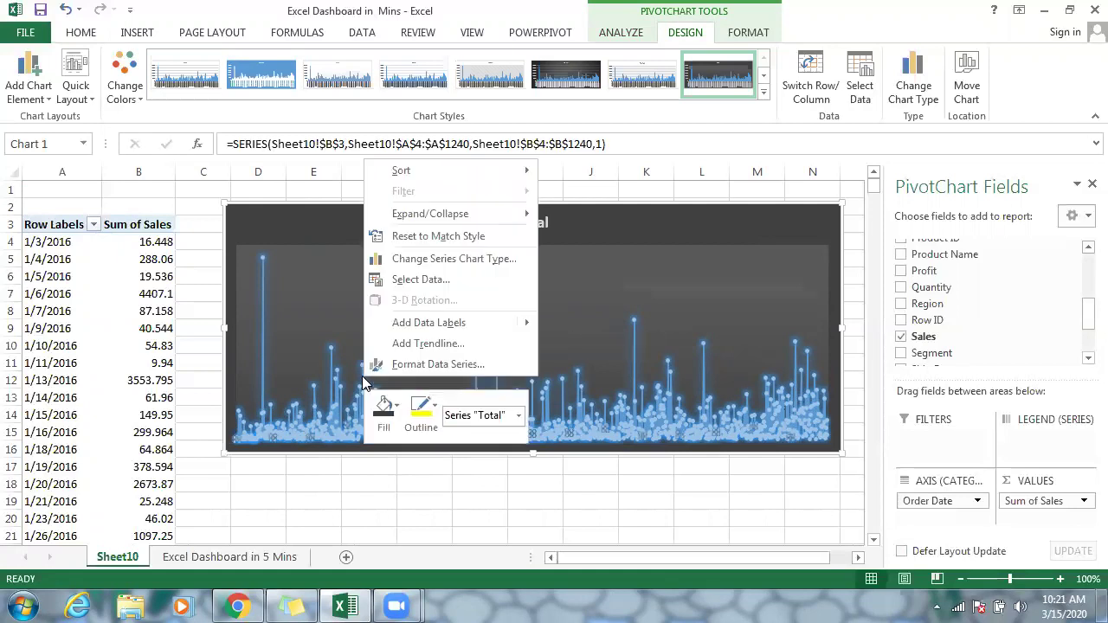
pyautogui.moveTo(432, 322)
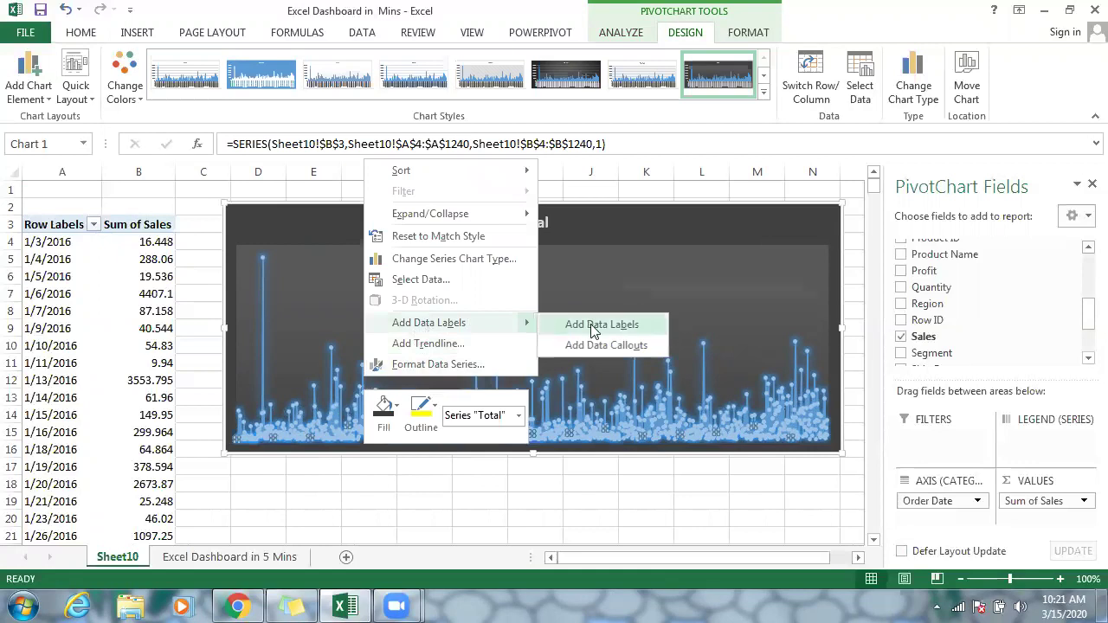
pyautogui.press('Escape')
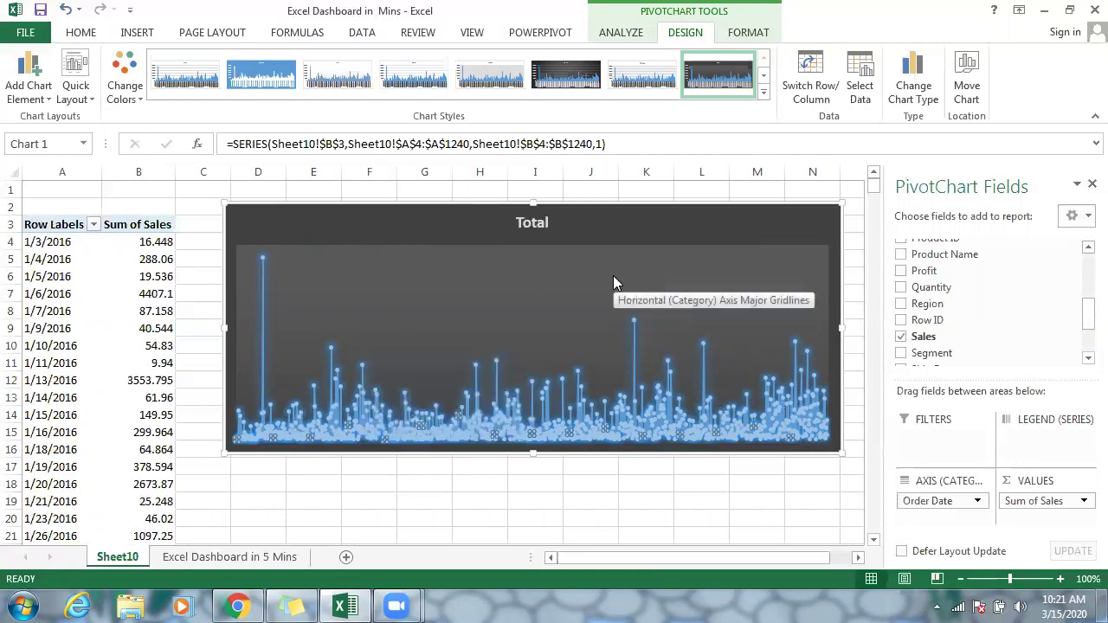
# - Create a second PivotTable on another new worksheet from the data in the Excel Dashboard in 5 Mins sheet
pyautogui.click(248, 558)
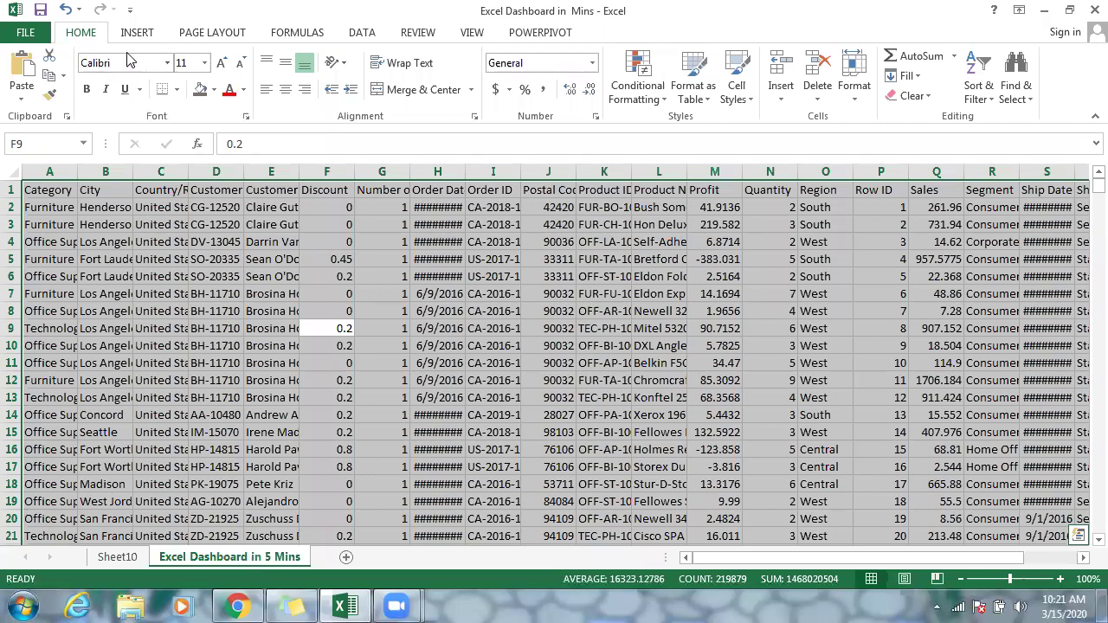
pyautogui.click(136, 33)
pyautogui.click(29, 74)
pyautogui.click(486, 479)
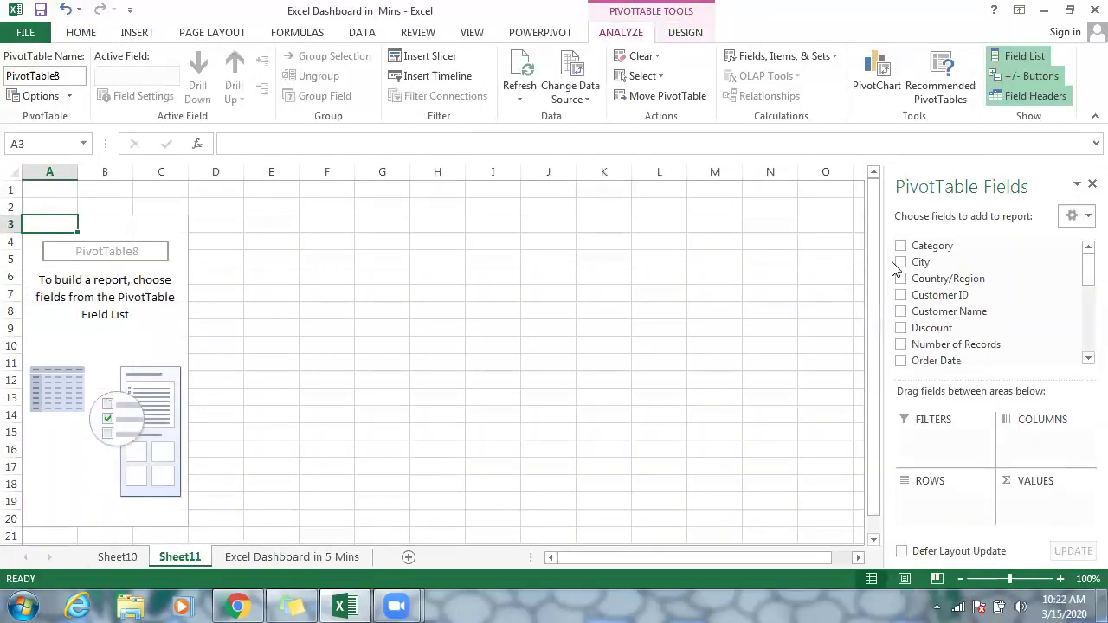
# - Build the second PivotTable with Region as rows and the sum of Sales as values
pyautogui.moveTo(1085, 281); pyautogui.dragTo(1053, 314)
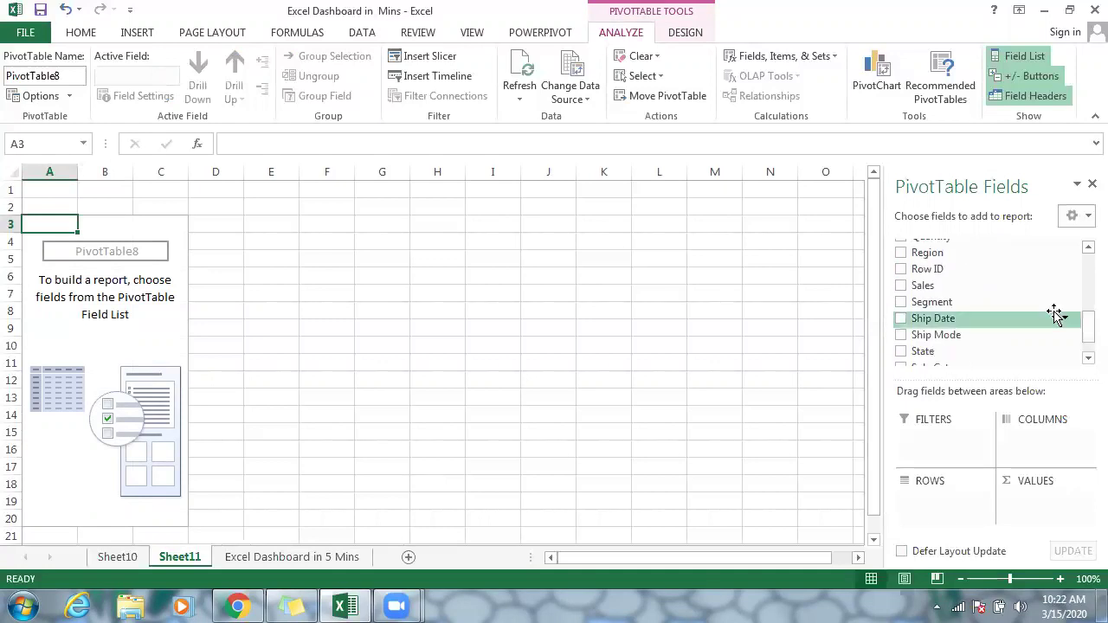
pyautogui.click(901, 253)
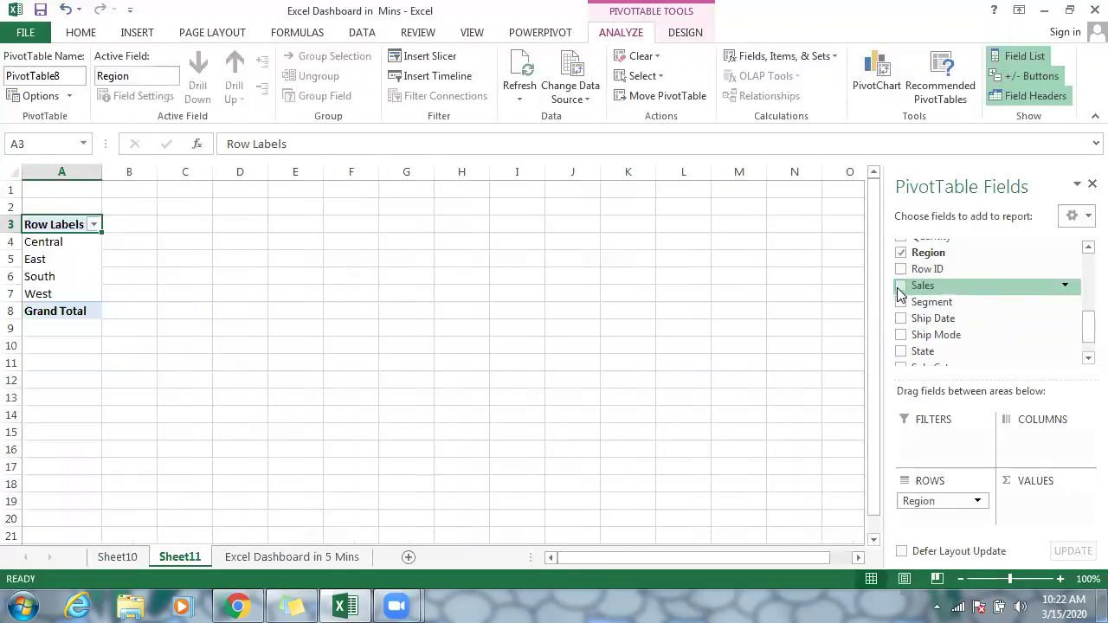
pyautogui.click(901, 286)
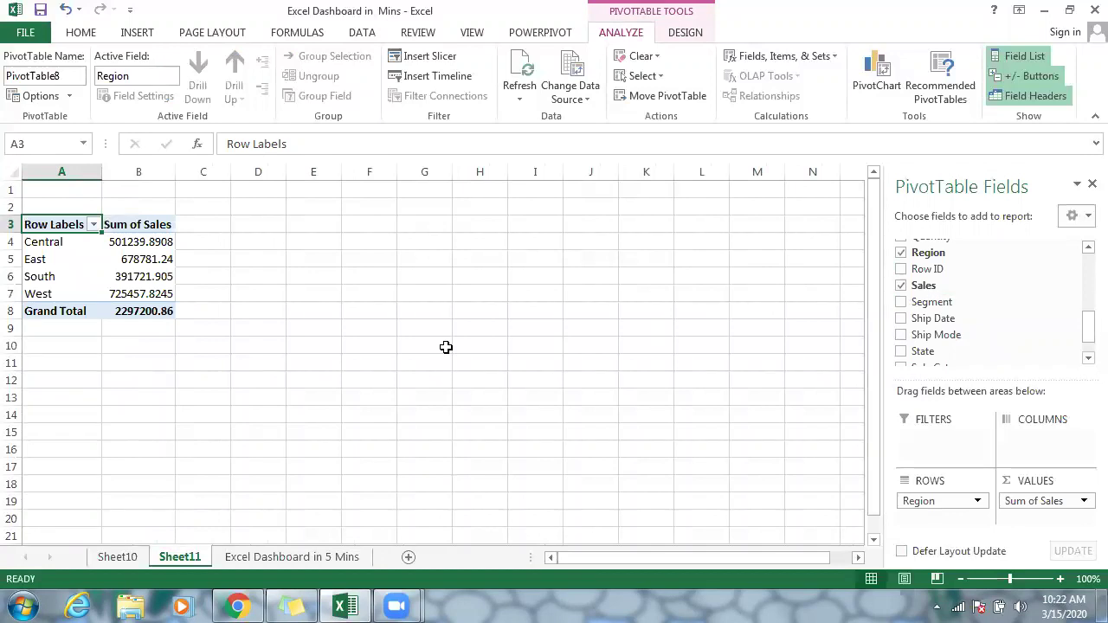
# - Insert a basic 2-D pie chart showing sales by region from the second PivotTable
pyautogui.click(132, 33)
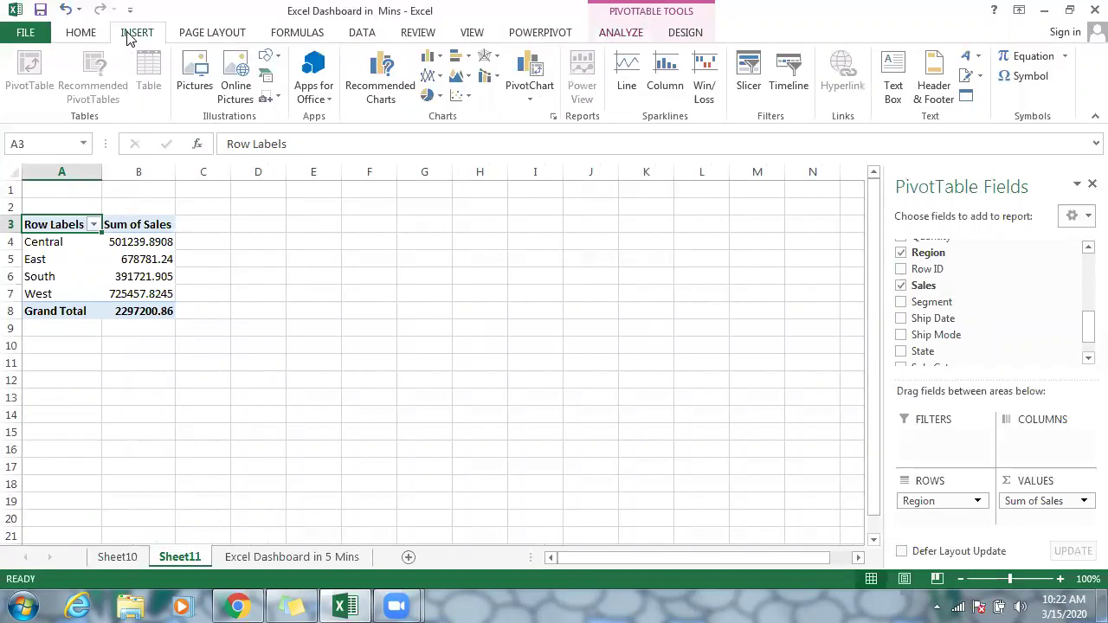
pyautogui.click(433, 98)
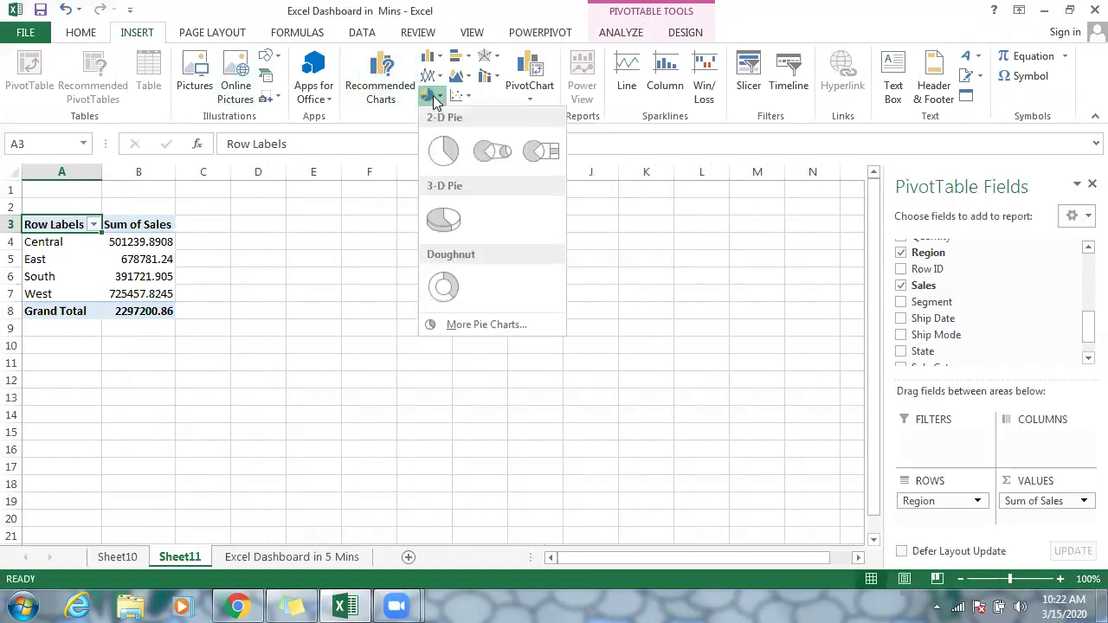
pyautogui.click(439, 148)
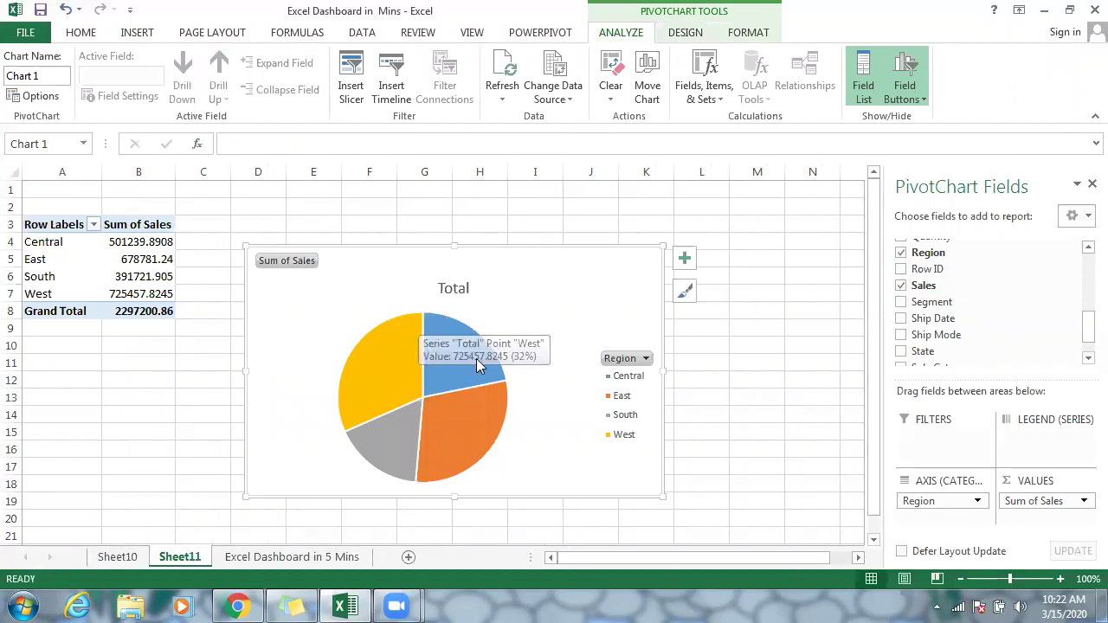
# - Hide all field buttons on the pie chart and delete its Total title
pyautogui.rightClick(300, 268)
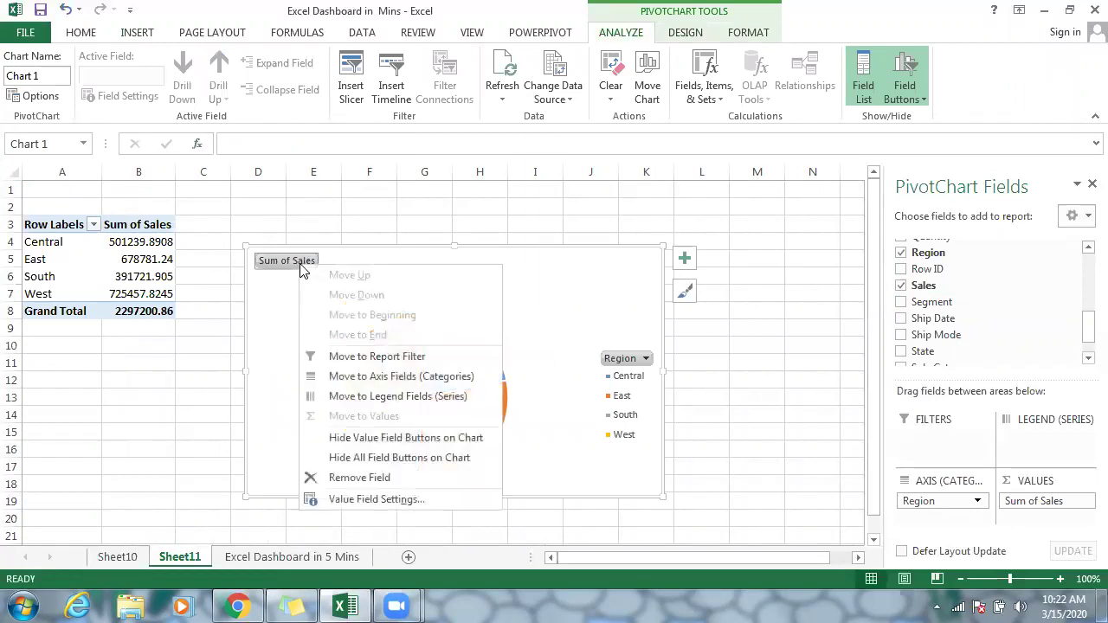
pyautogui.click(362, 459)
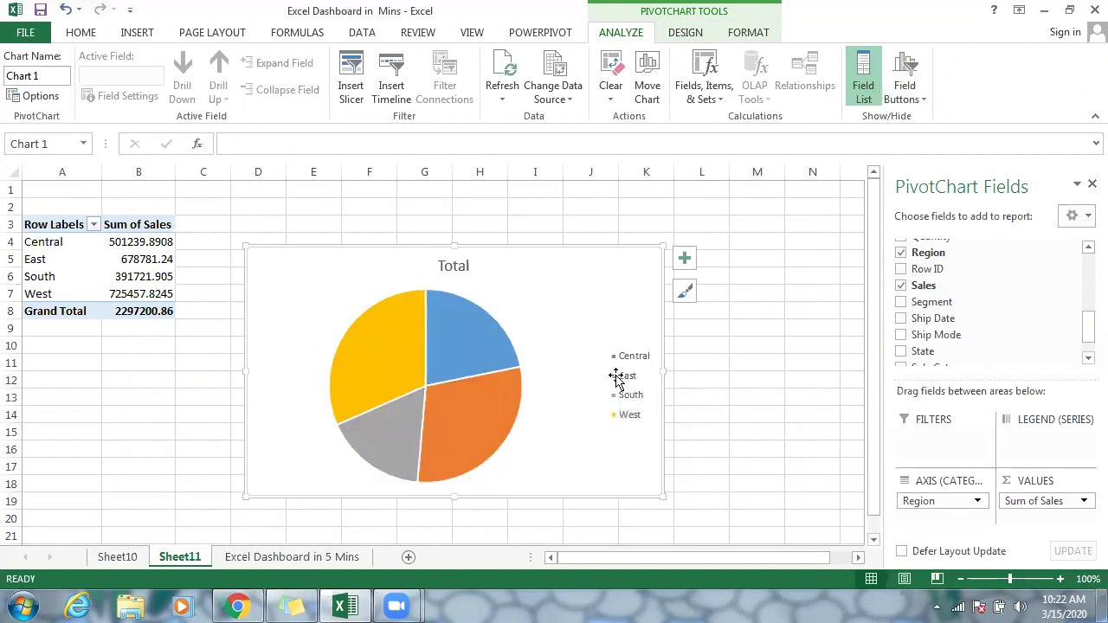
pyautogui.rightClick(457, 272)
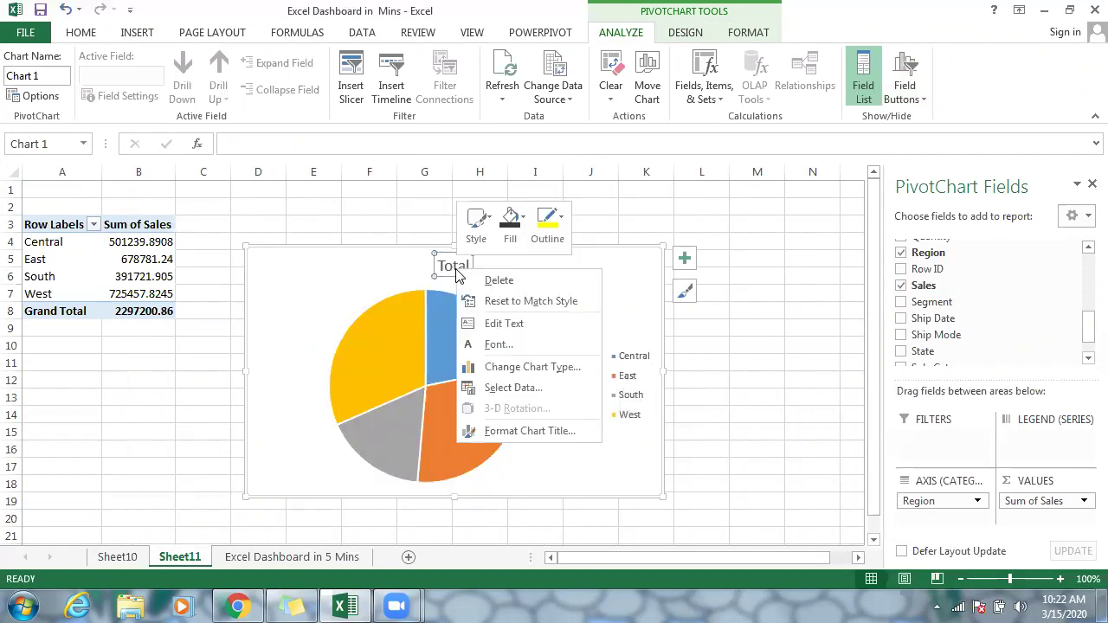
pyautogui.click(523, 282)
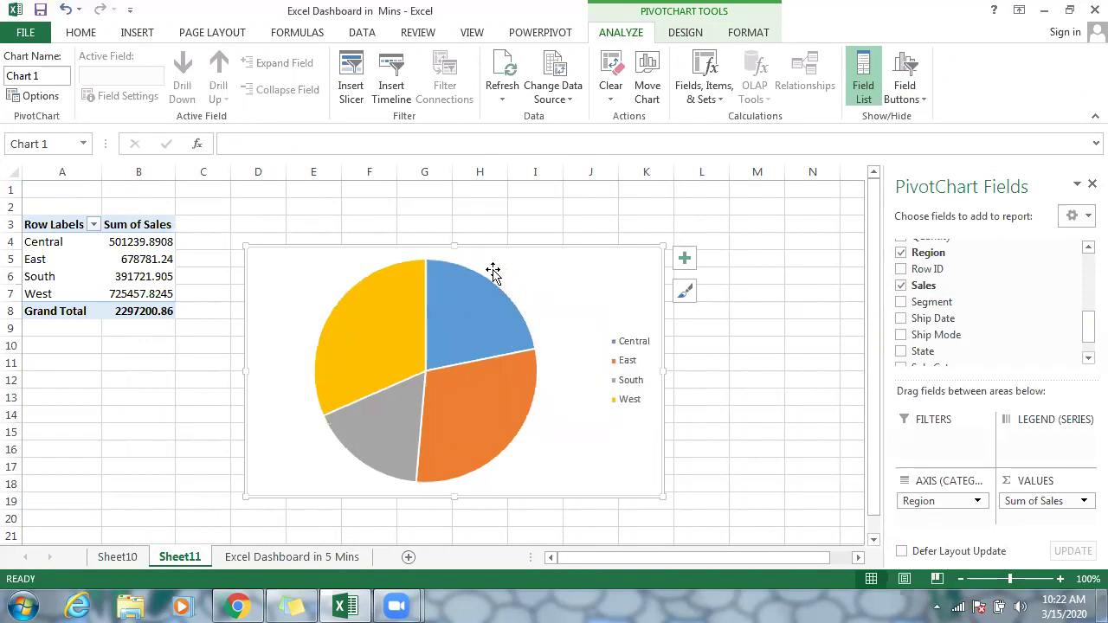
# - Add data labels showing the sales values to the pie chart's slices
pyautogui.rightClick(380, 328)
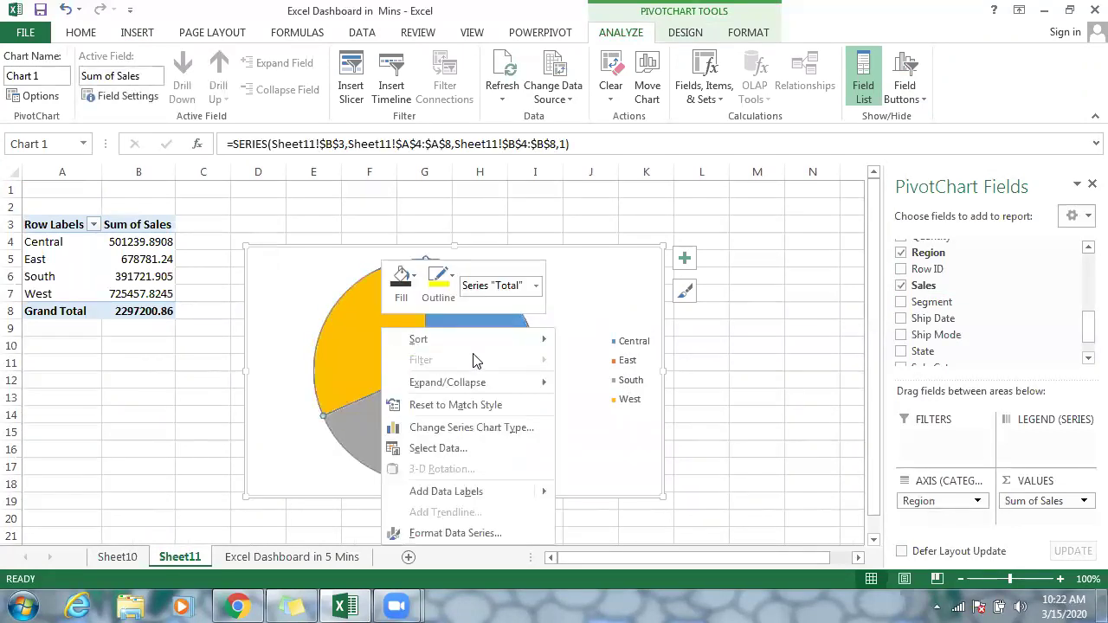
pyautogui.moveTo(457, 492)
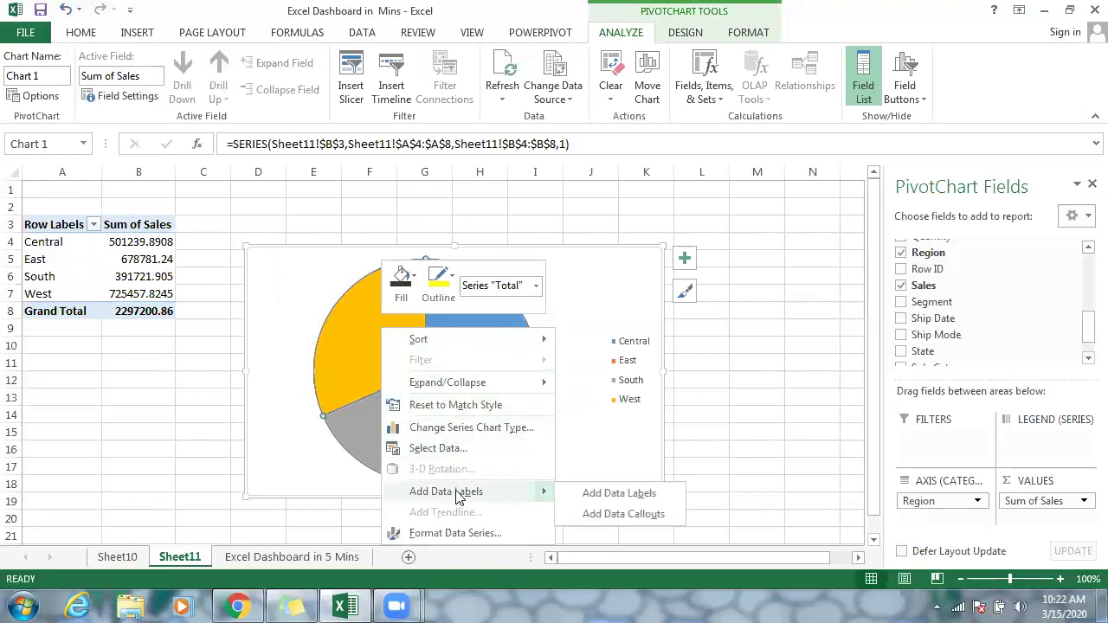
pyautogui.click(585, 499)
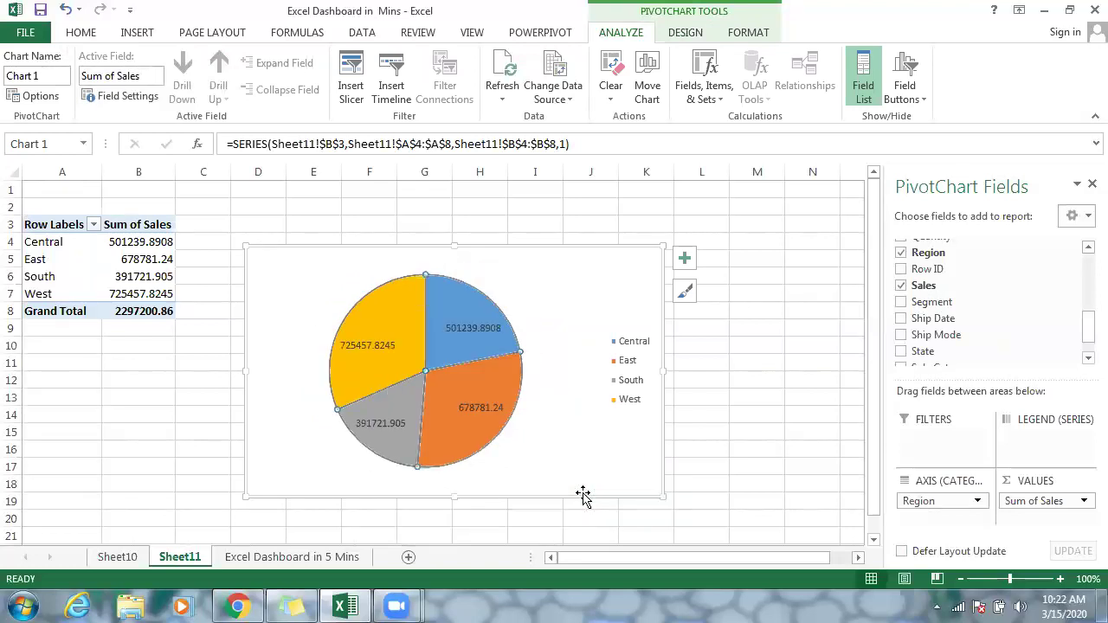
pyautogui.click(470, 408)
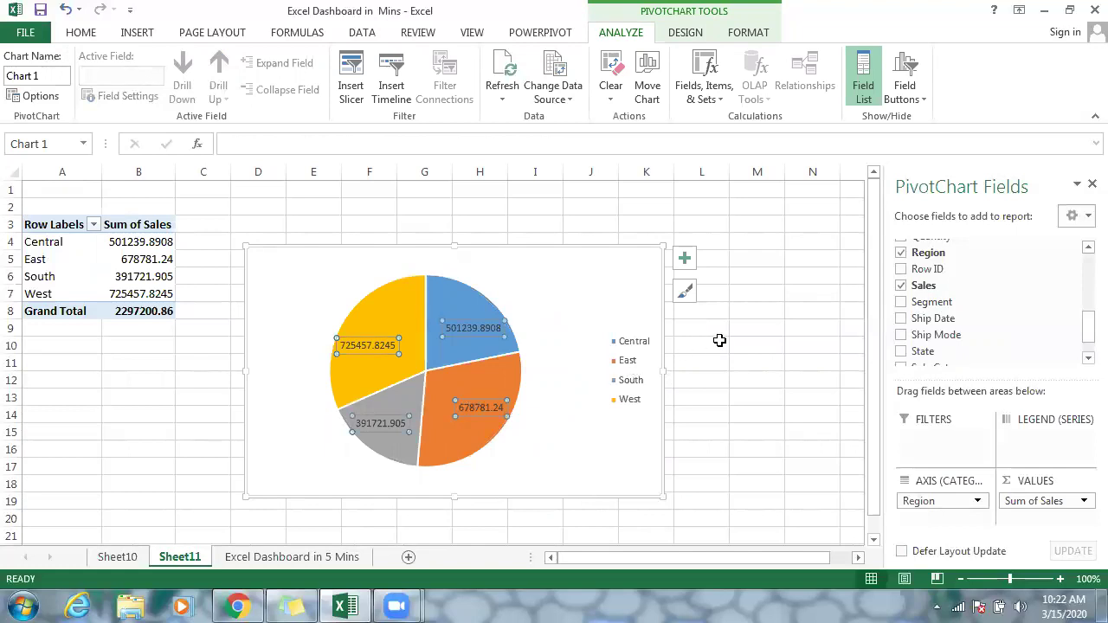
pyautogui.click(580, 298)
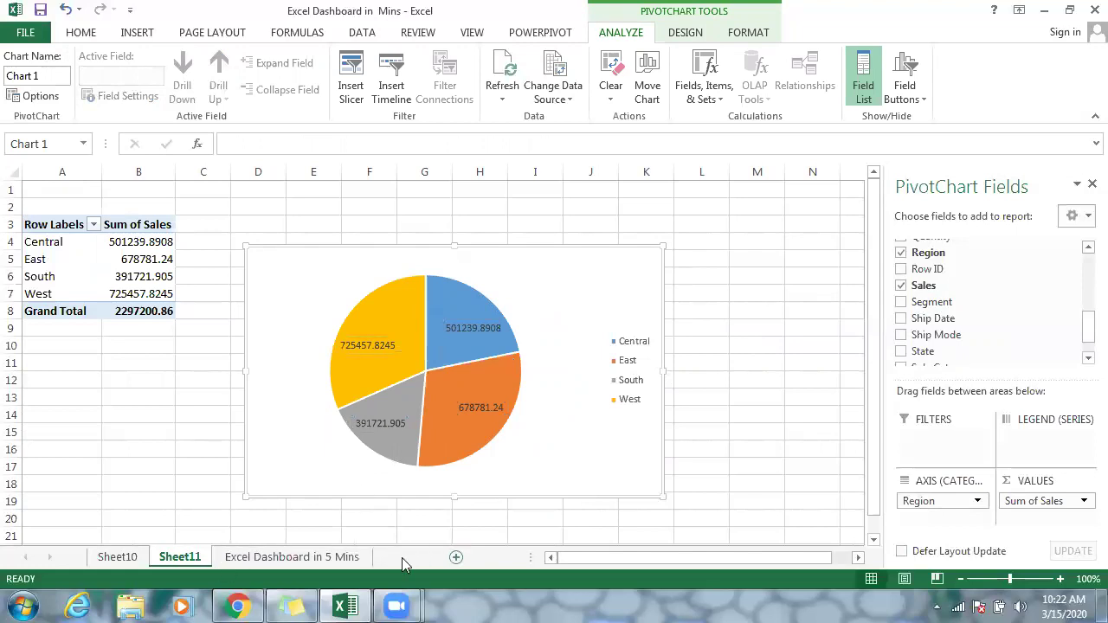
# - Add a new worksheet and fill all of its cells with dark gray
pyautogui.click(407, 558)
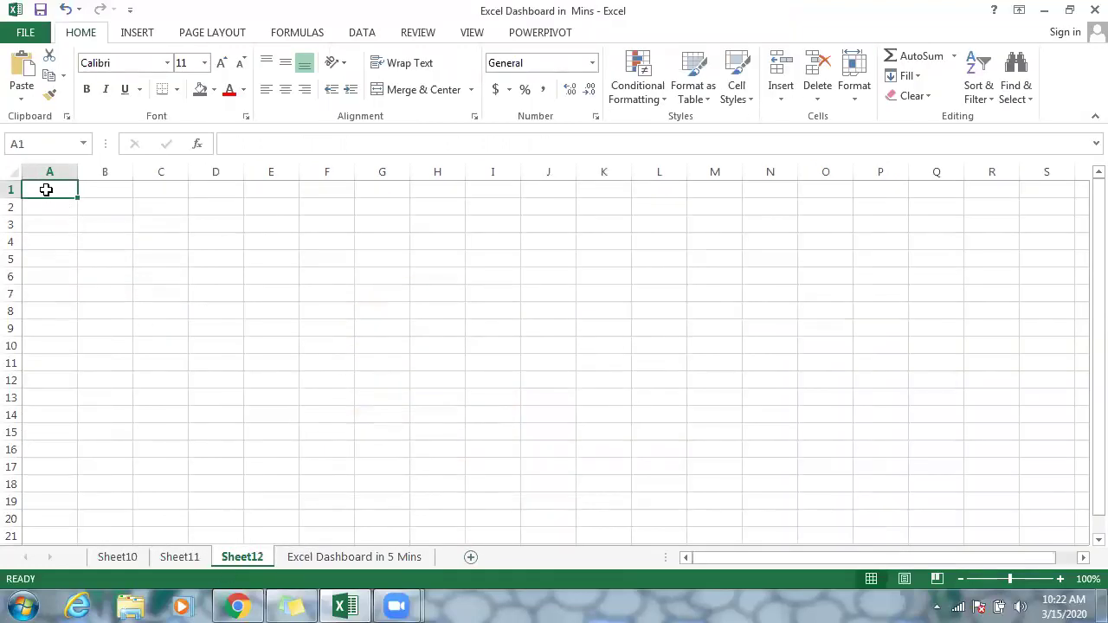
pyautogui.click(13, 174)
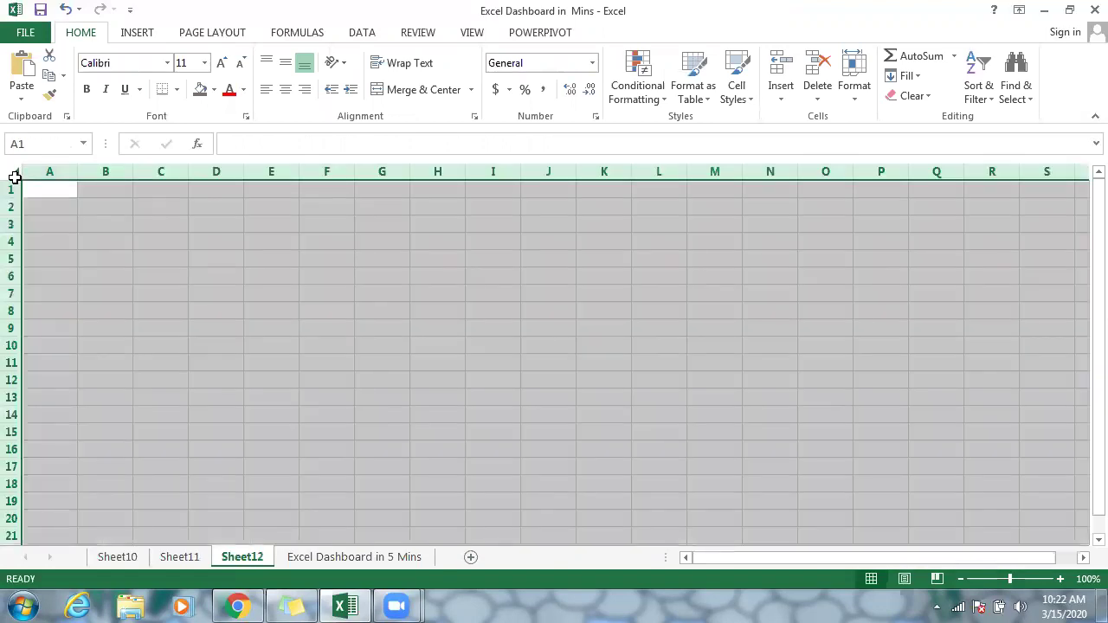
pyautogui.click(201, 92)
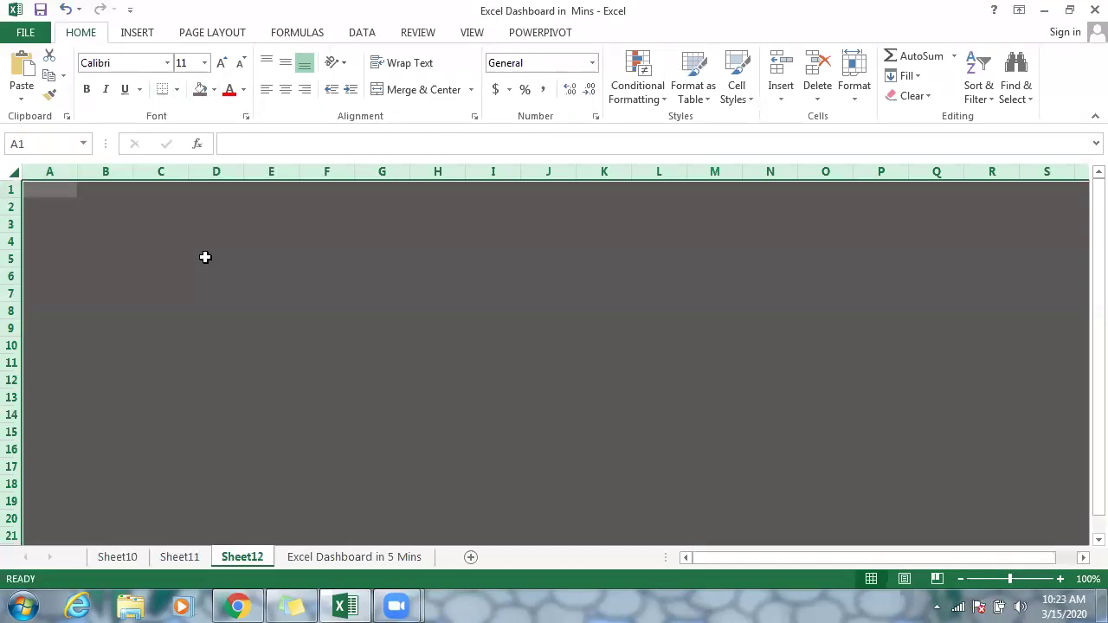
# - Rename the new gray worksheet as dashboard and select its cell A1
pyautogui.doubleClick(242, 557)
pyautogui.write('dashboard')
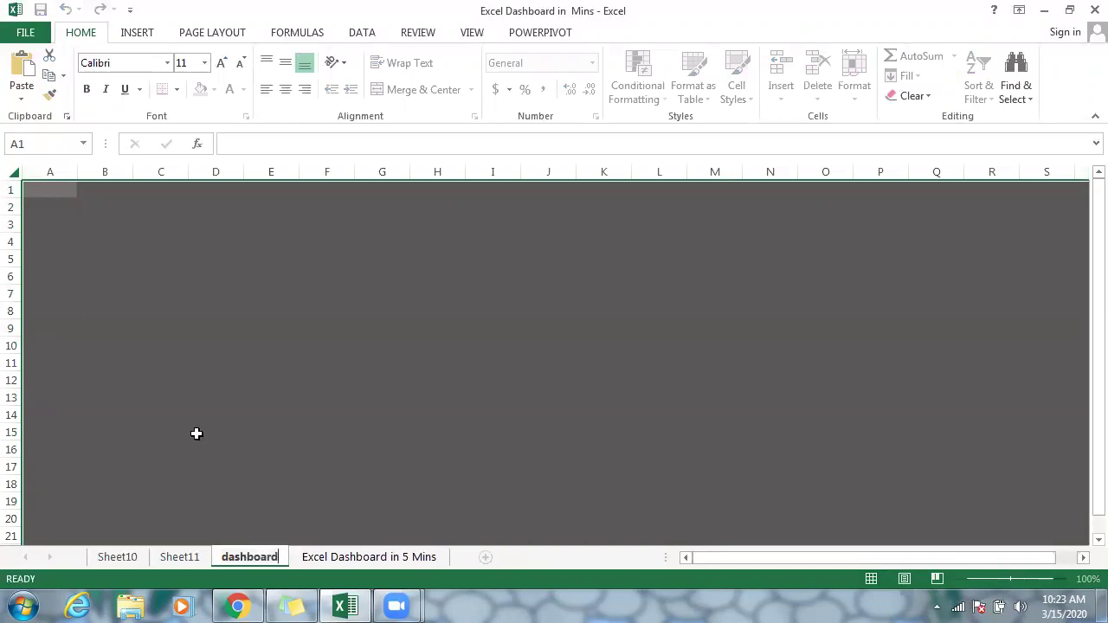
pyautogui.click(197, 433)
pyautogui.click(35, 193)
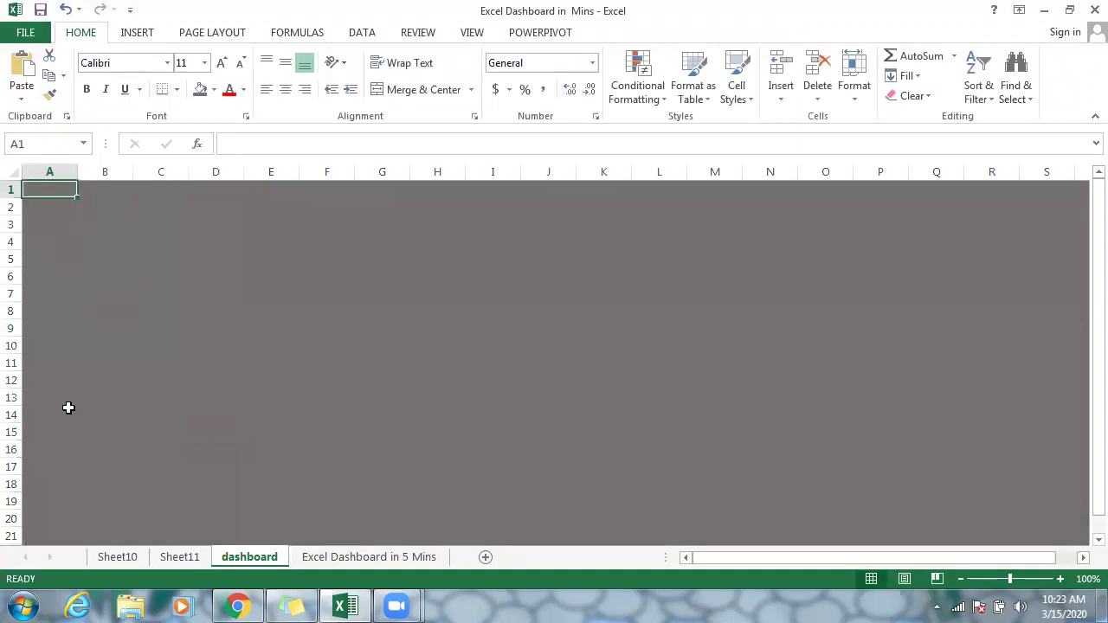
# - Copy the line chart from Sheet10 to cell A1 of the dashboard sheet and widen it through column O
pyautogui.click(117, 557)
pyautogui.click(287, 387)
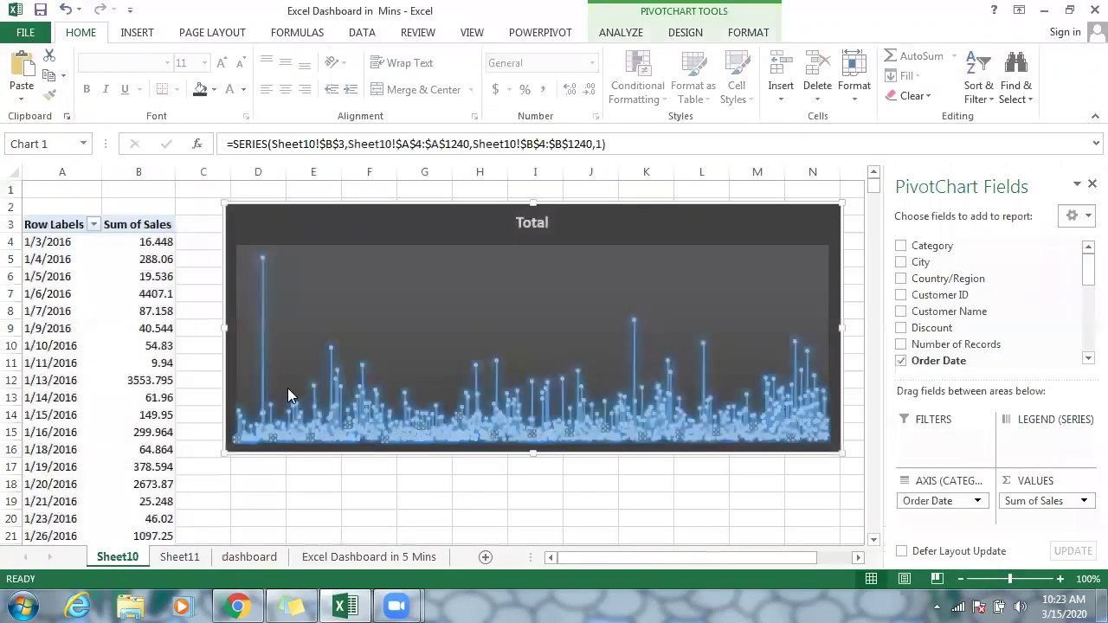
pyautogui.rightClick(389, 232)
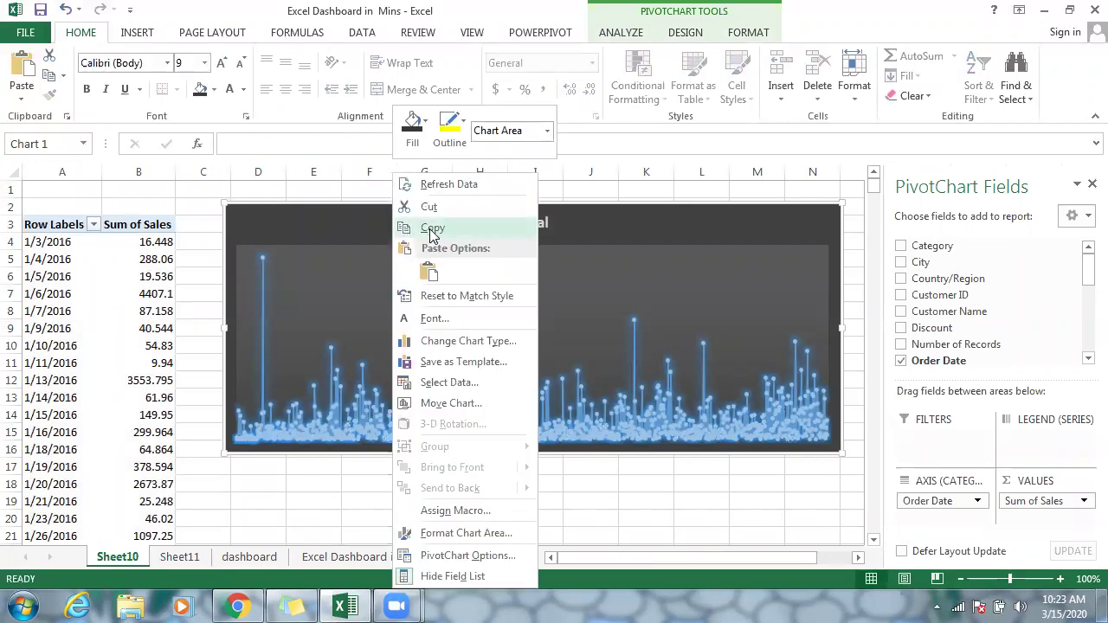
pyautogui.click(432, 228)
pyautogui.click(251, 558)
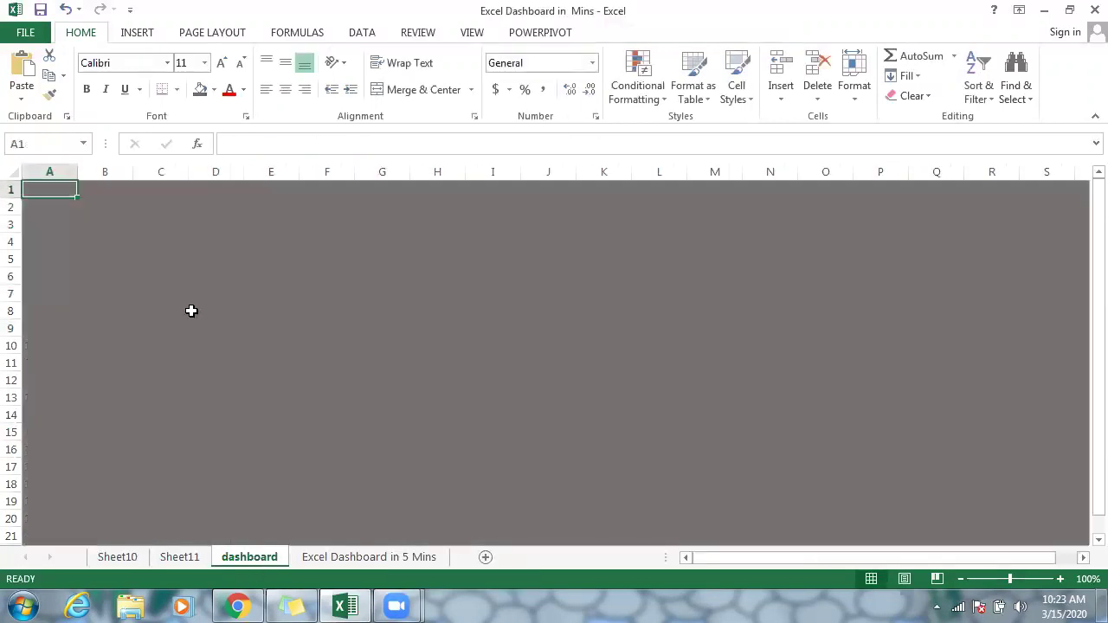
pyautogui.hotkey('ctrl', 'v')
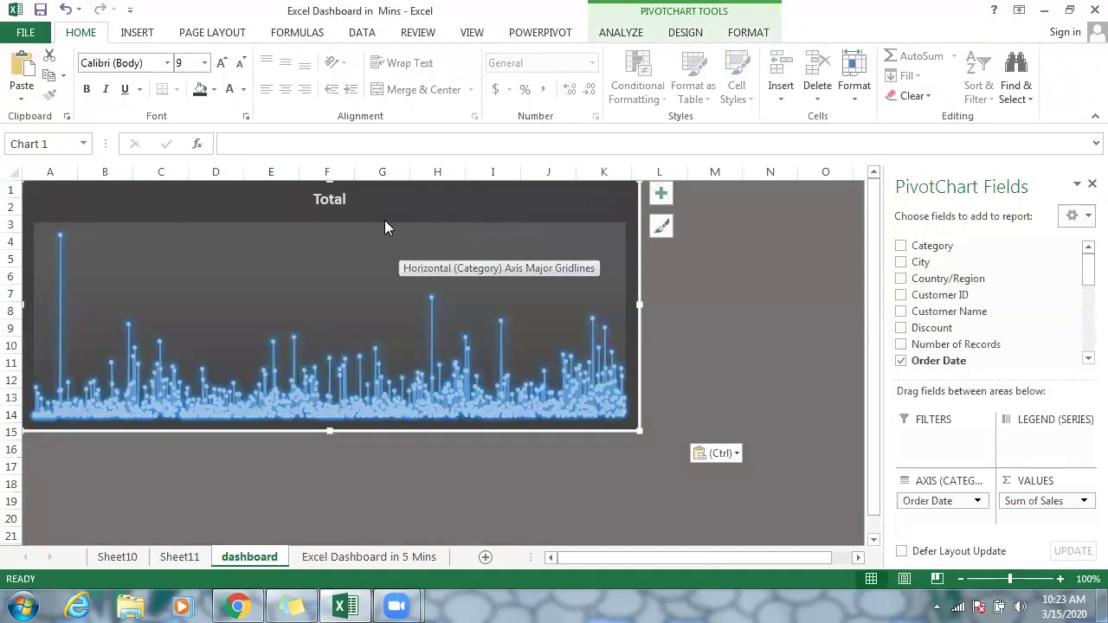
pyautogui.moveTo(639, 302); pyautogui.dragTo(846, 289)
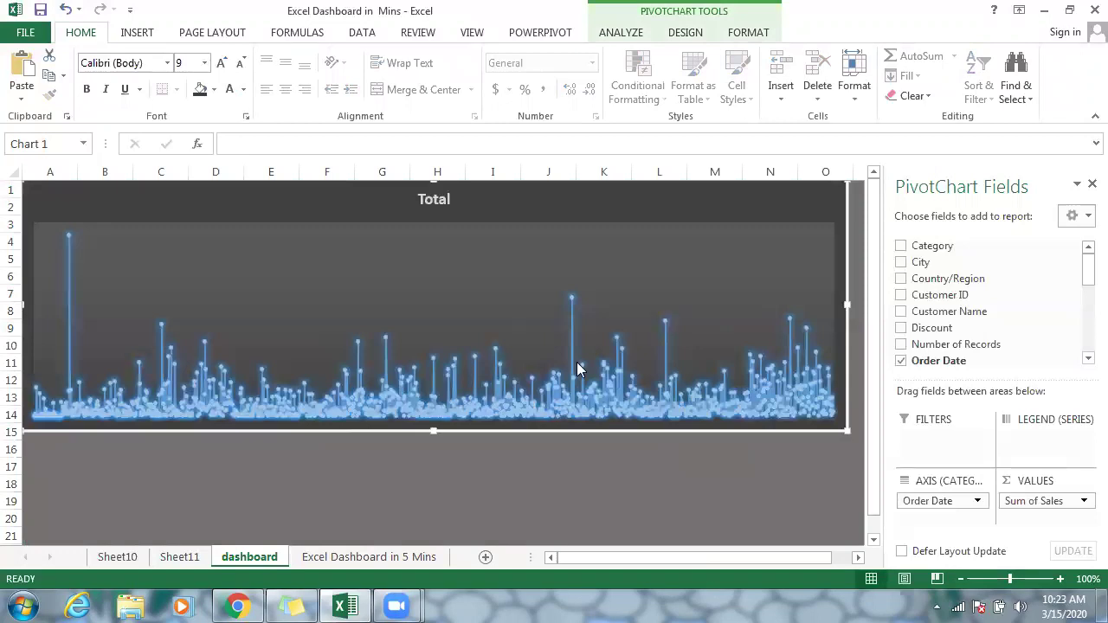
# - Fill the background of the pie chart on Sheet11 with dark gray
pyautogui.click(164, 561)
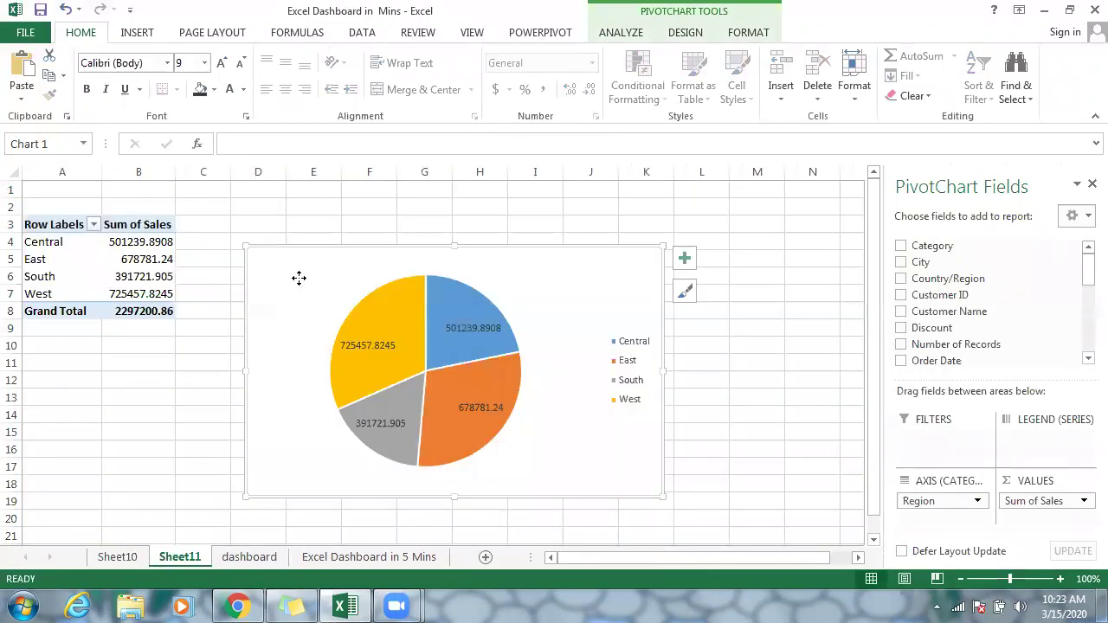
pyautogui.click(214, 90)
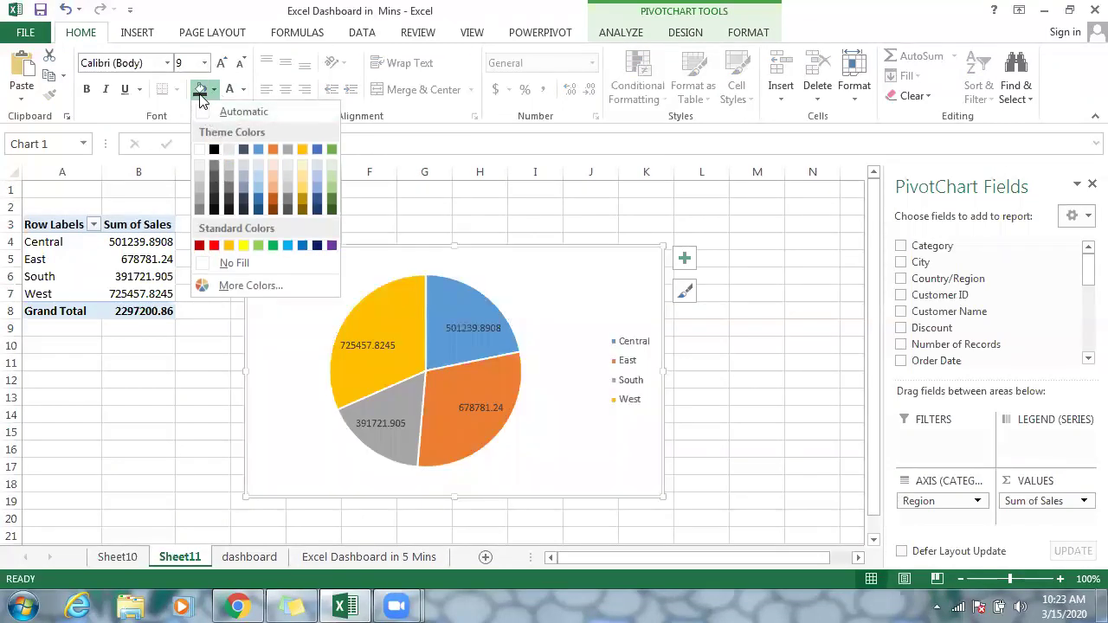
pyautogui.click(200, 91)
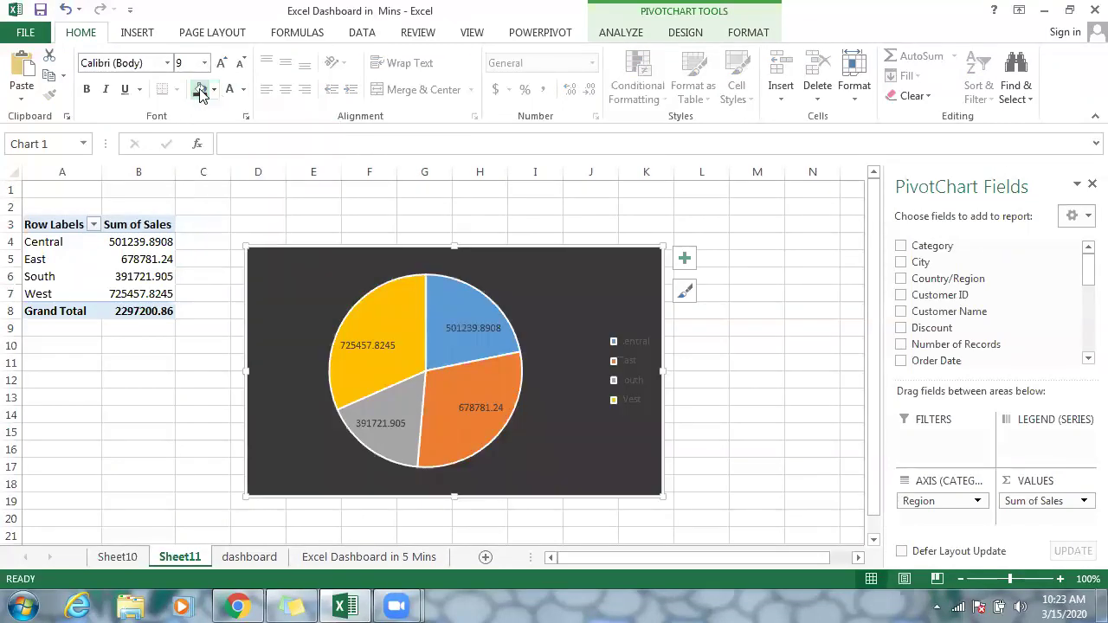
# - Copy the pie chart from Sheet11 to cell A16 of the dashboard sheet and hide the PivotChart field list
pyautogui.rightClick(309, 286)
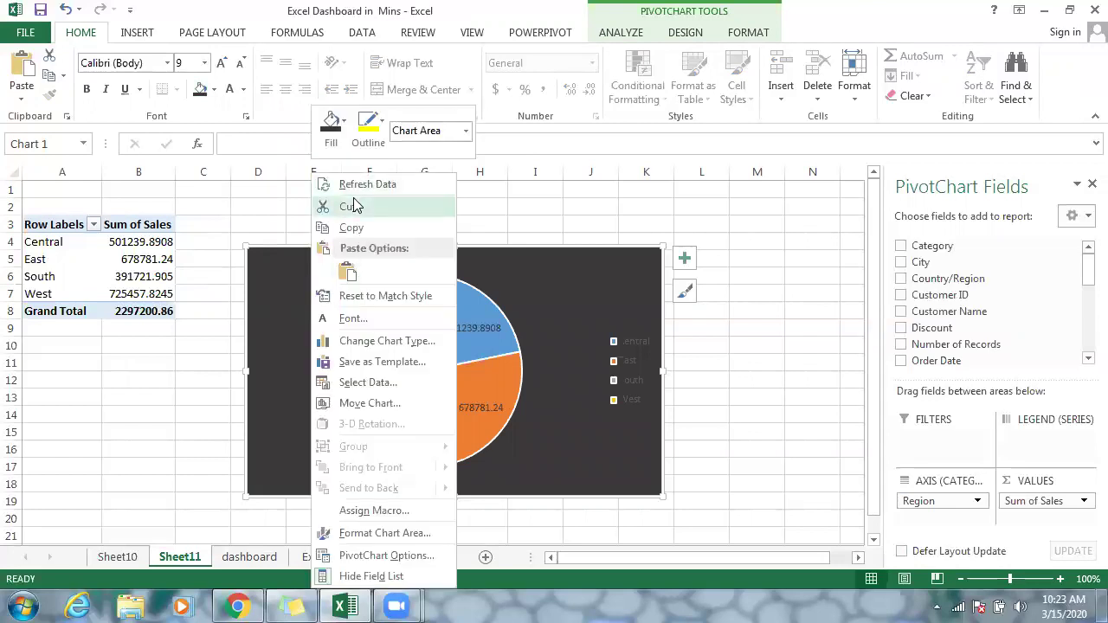
pyautogui.click(346, 229)
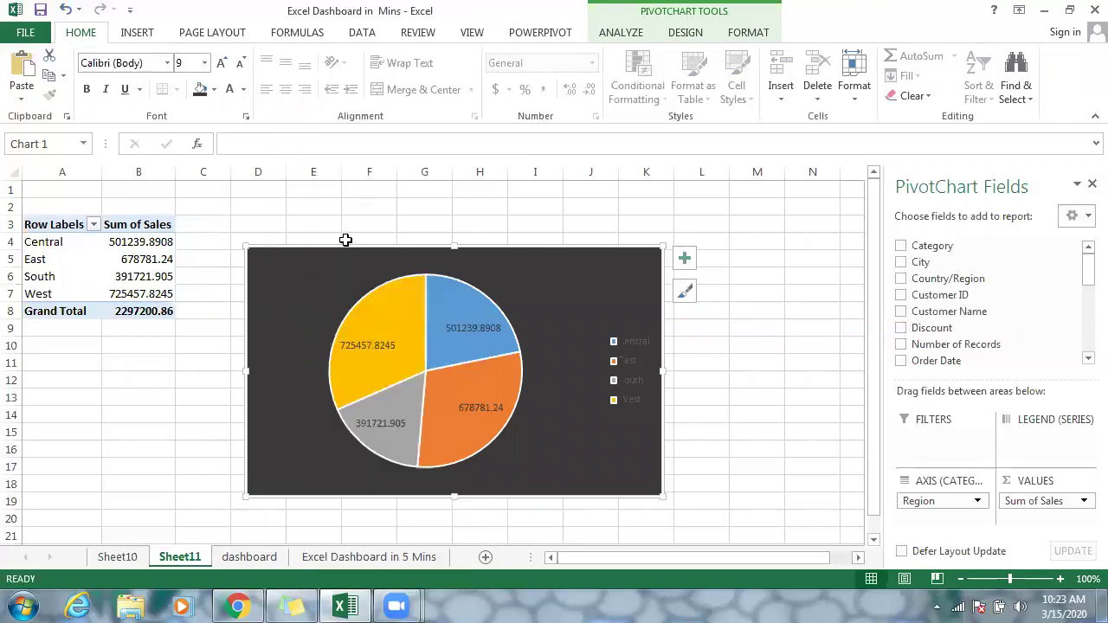
pyautogui.click(251, 558)
pyautogui.click(75, 464)
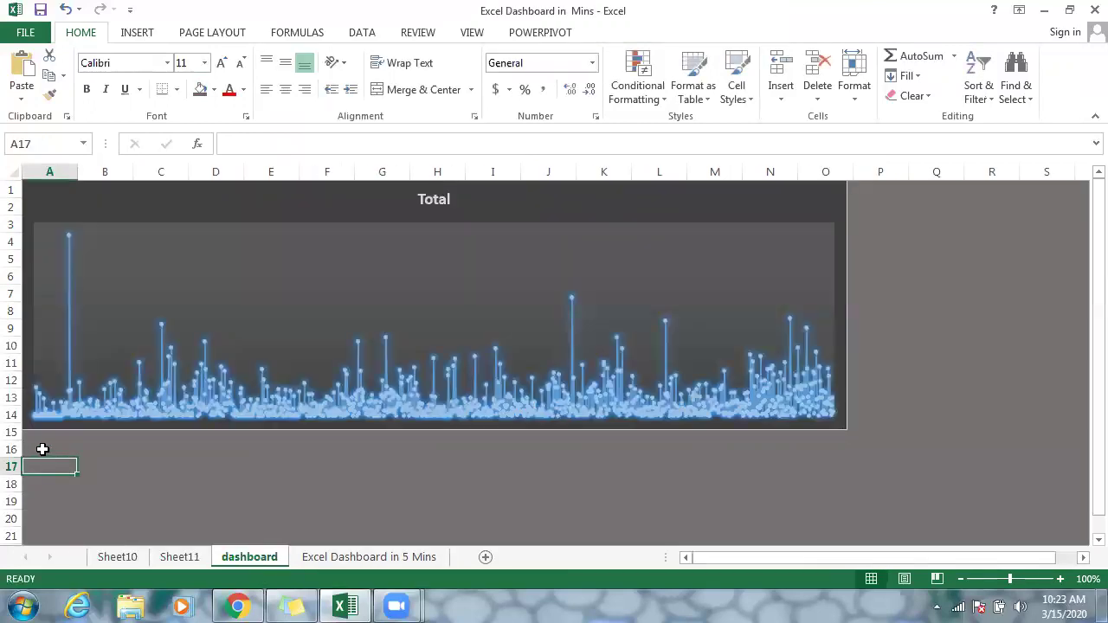
pyautogui.click(36, 447)
pyautogui.hotkey('ctrl', 'v')
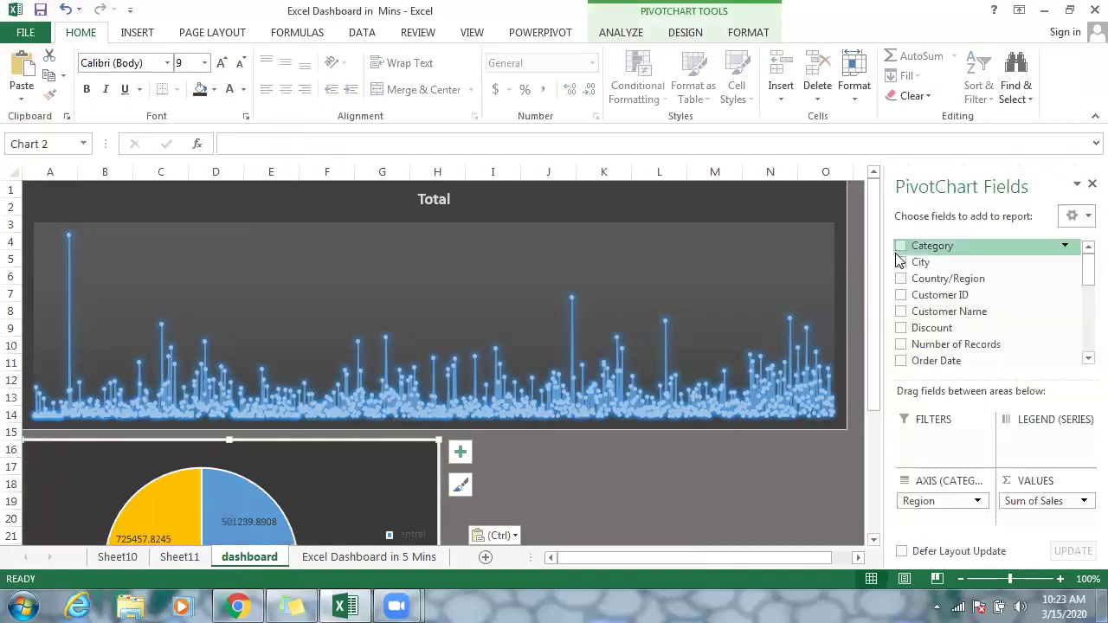
pyautogui.click(1092, 183)
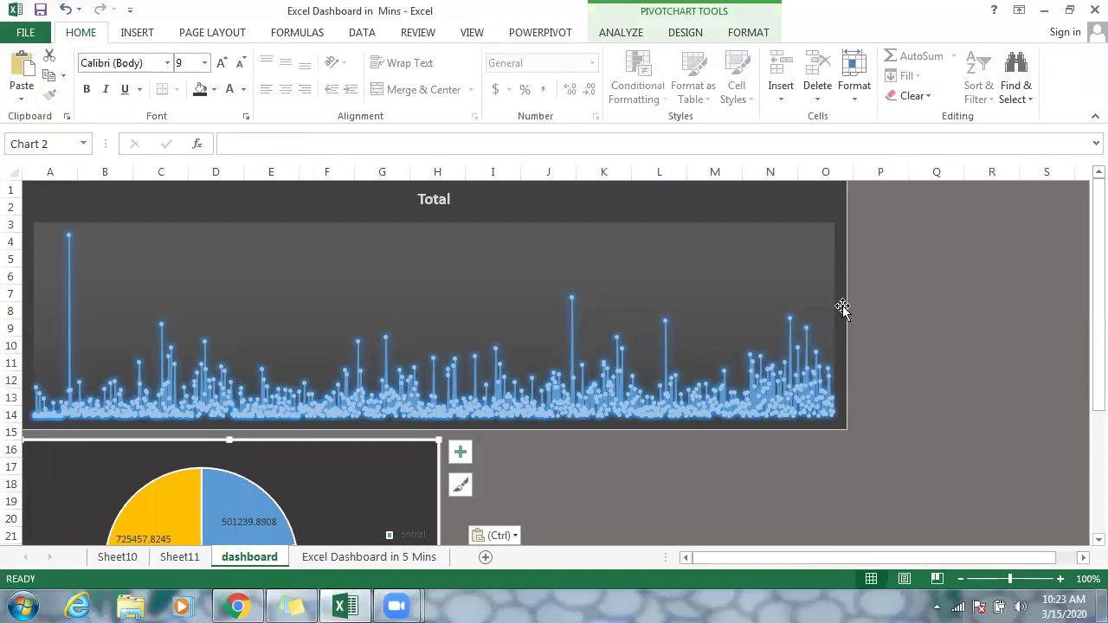
# - Shorten the line chart on the dashboard to end at row 12 and move the pie chart directly beneath it
pyautogui.click(454, 299)
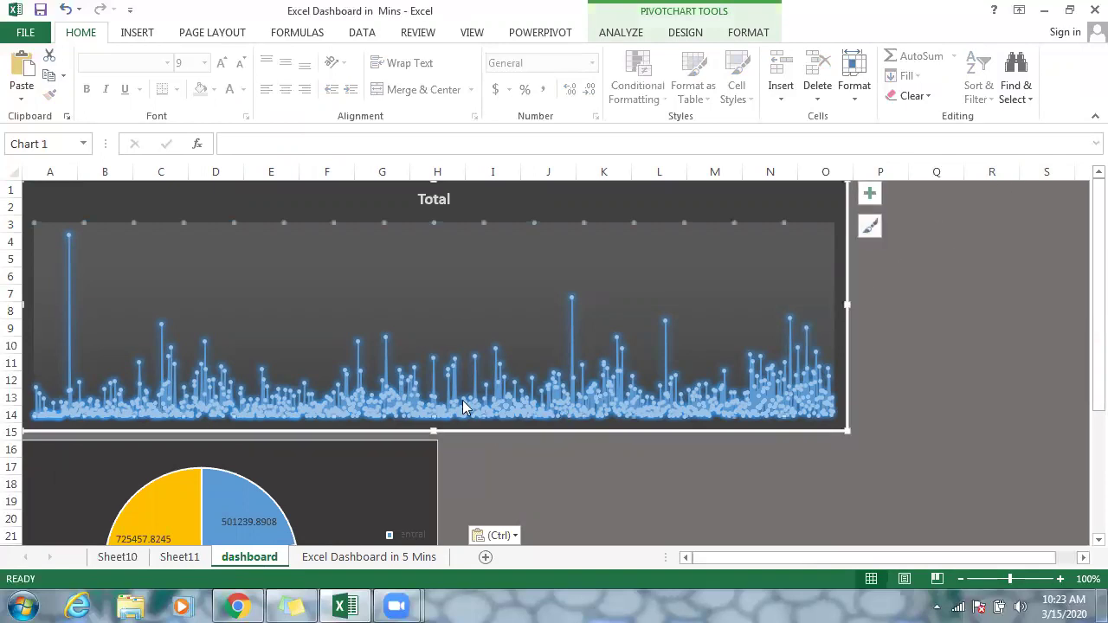
pyautogui.moveTo(433, 431); pyautogui.dragTo(433, 396)
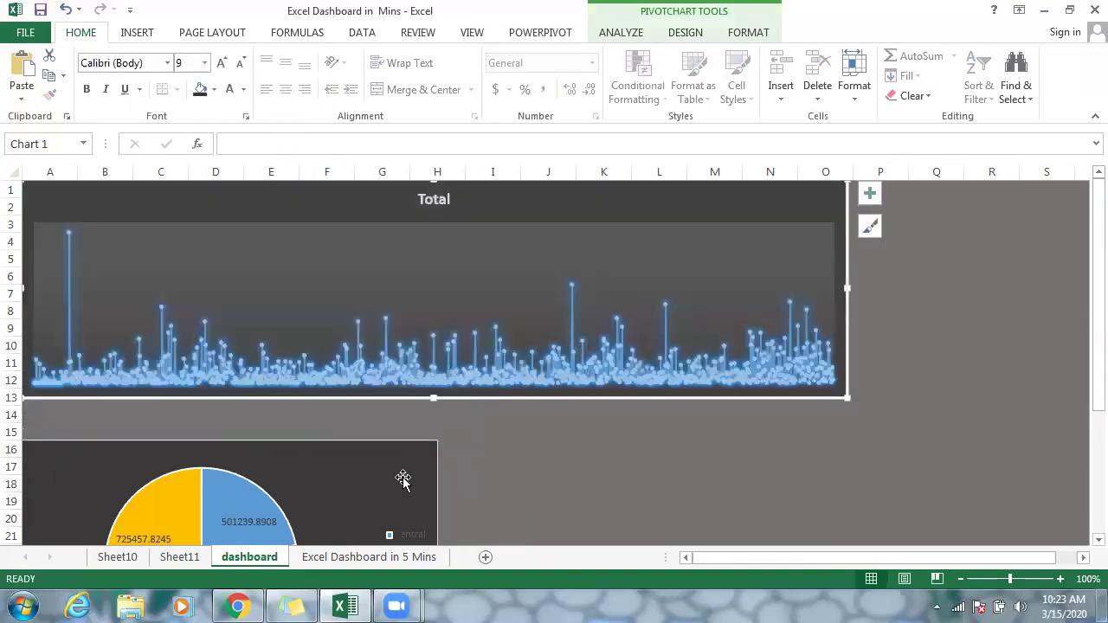
pyautogui.moveTo(388, 455); pyautogui.dragTo(383, 425)
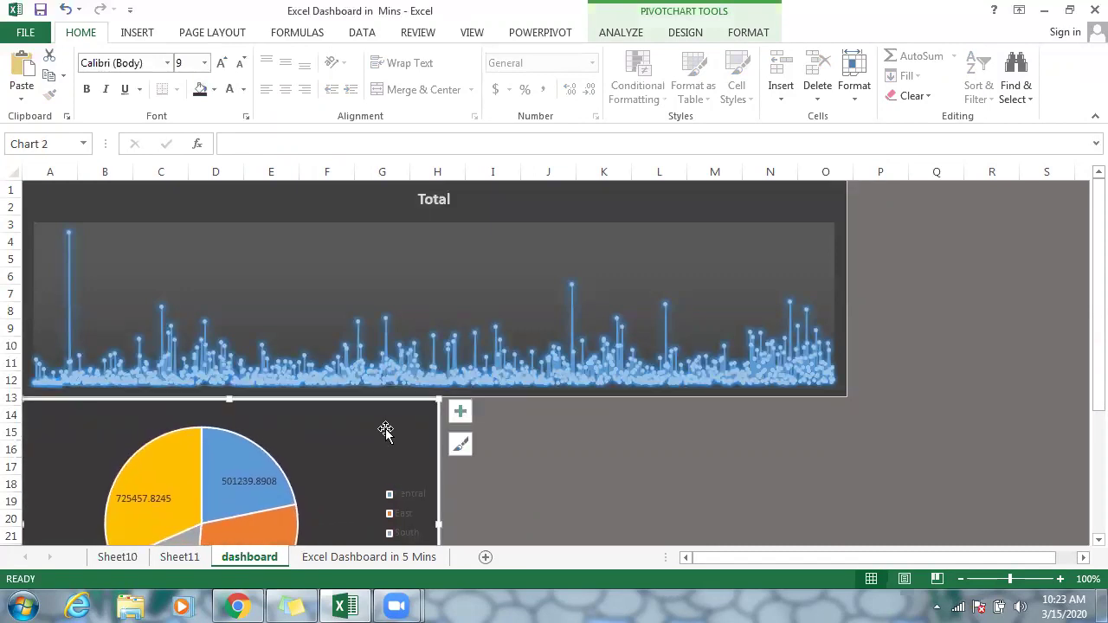
pyautogui.click(554, 432)
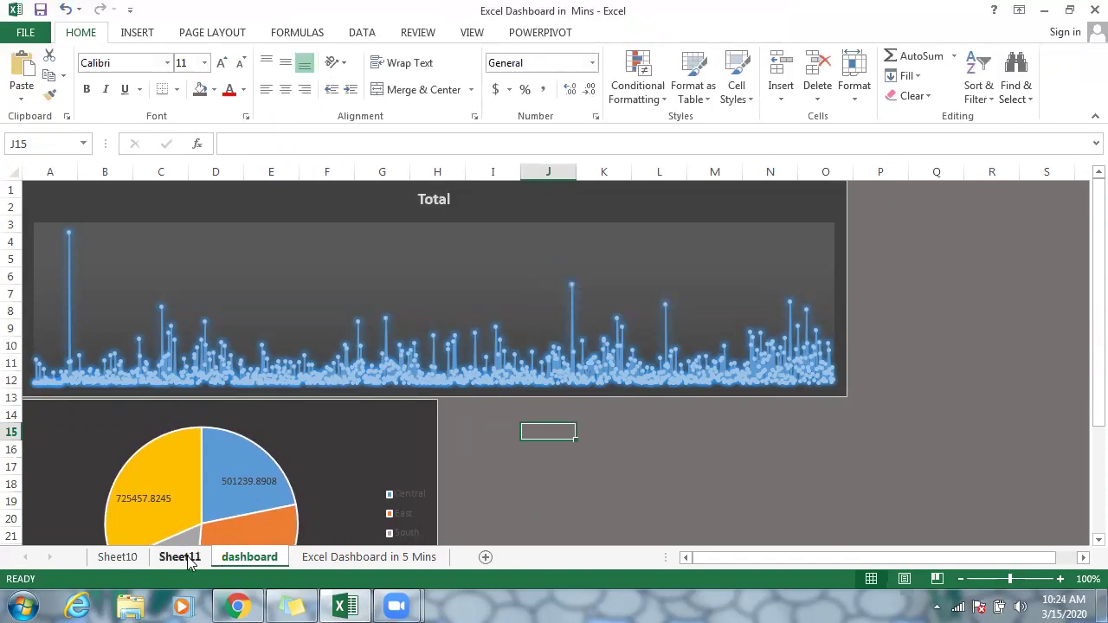
# - Create a third PivotTable on a new worksheet from the data in the Excel Dashboard in 5 Mins sheet
pyautogui.click(360, 558)
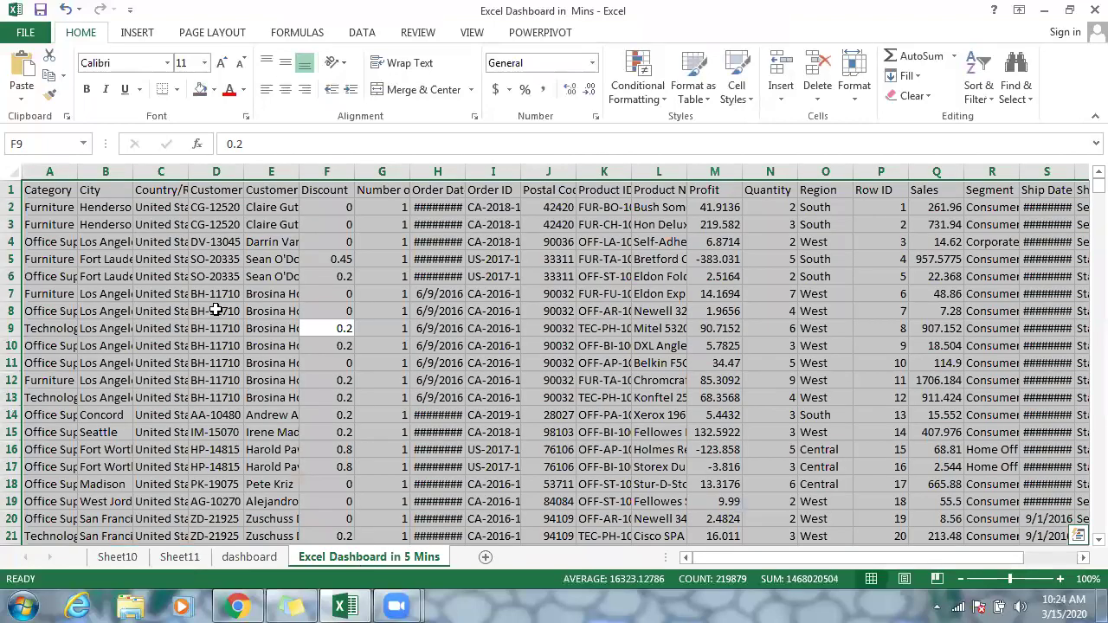
pyautogui.click(136, 33)
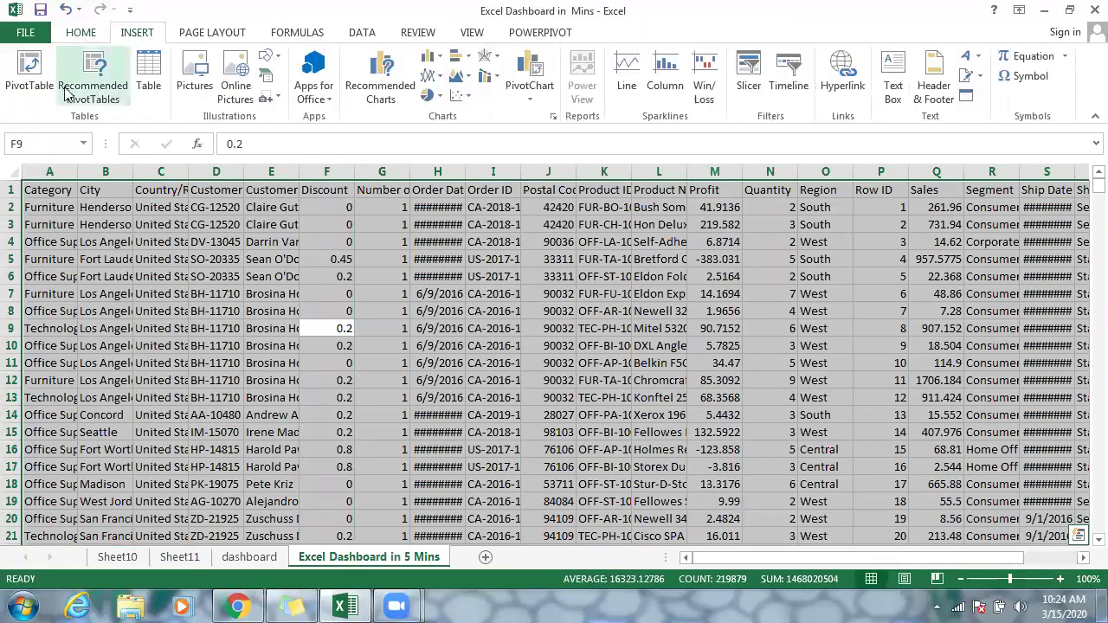
pyautogui.click(30, 76)
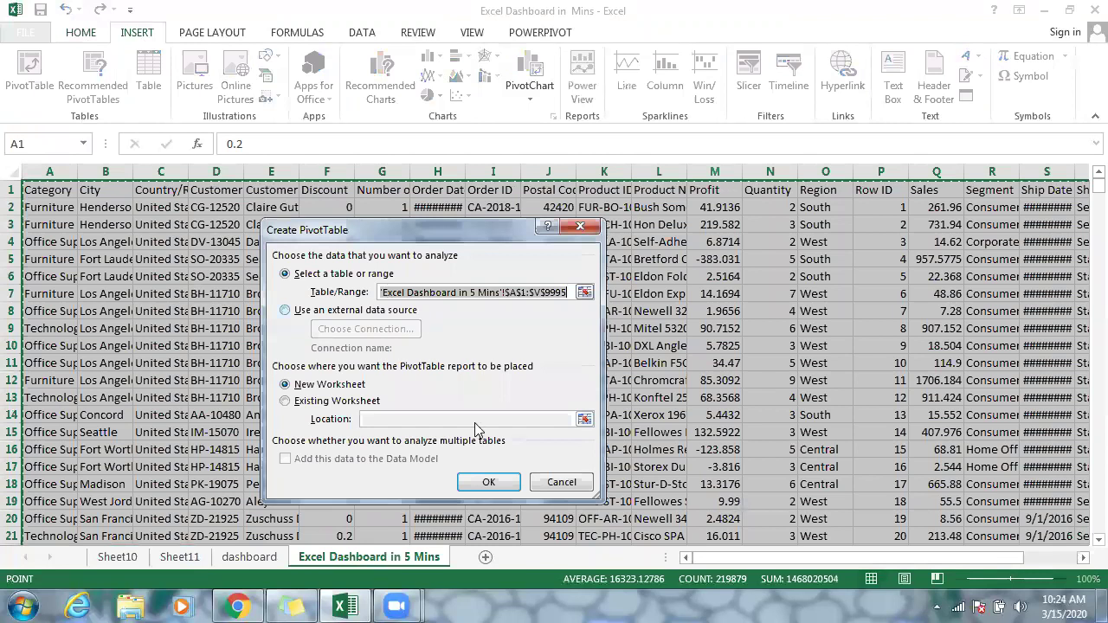
pyautogui.click(491, 483)
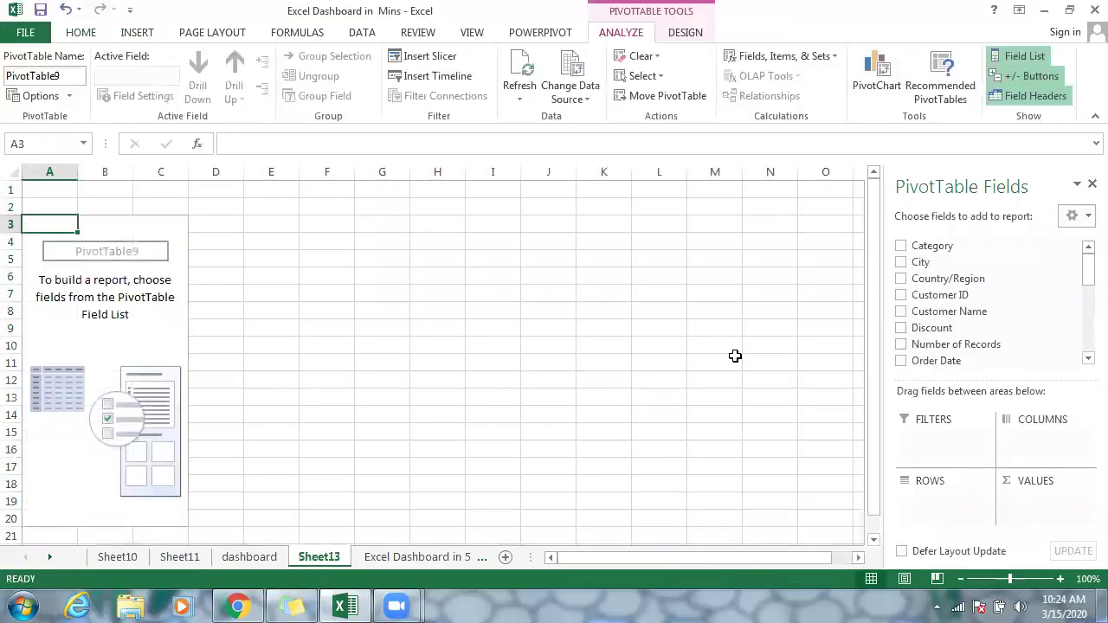
# - Add Sub-Category as the rows and Sales as the summed values of the PivotTable on Sheet13
pyautogui.moveTo(1084, 272); pyautogui.dragTo(1085, 340)
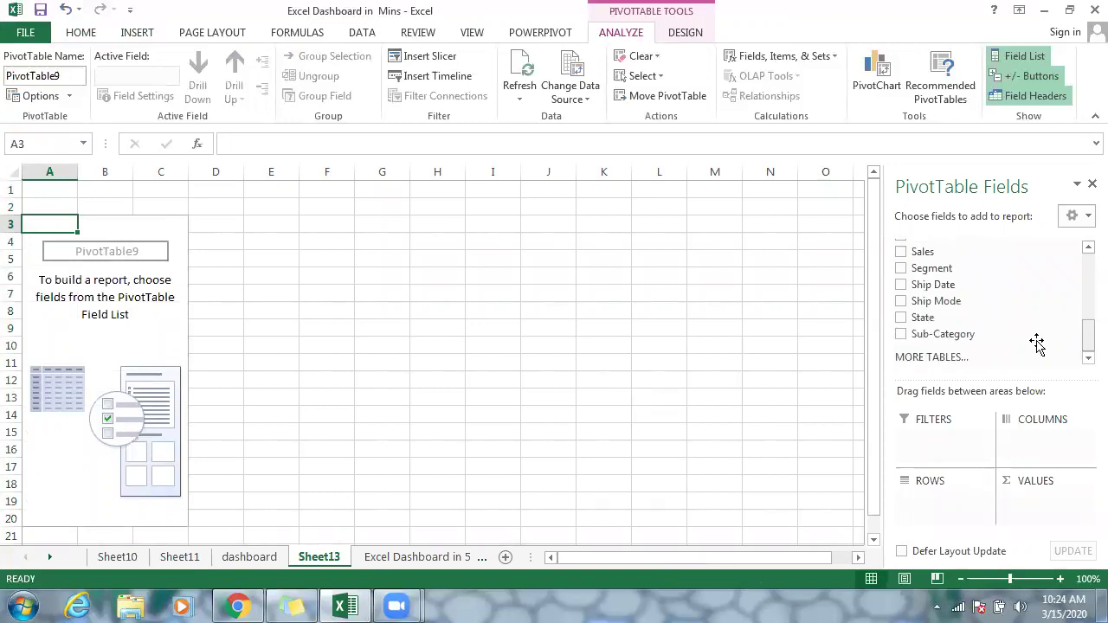
pyautogui.click(901, 336)
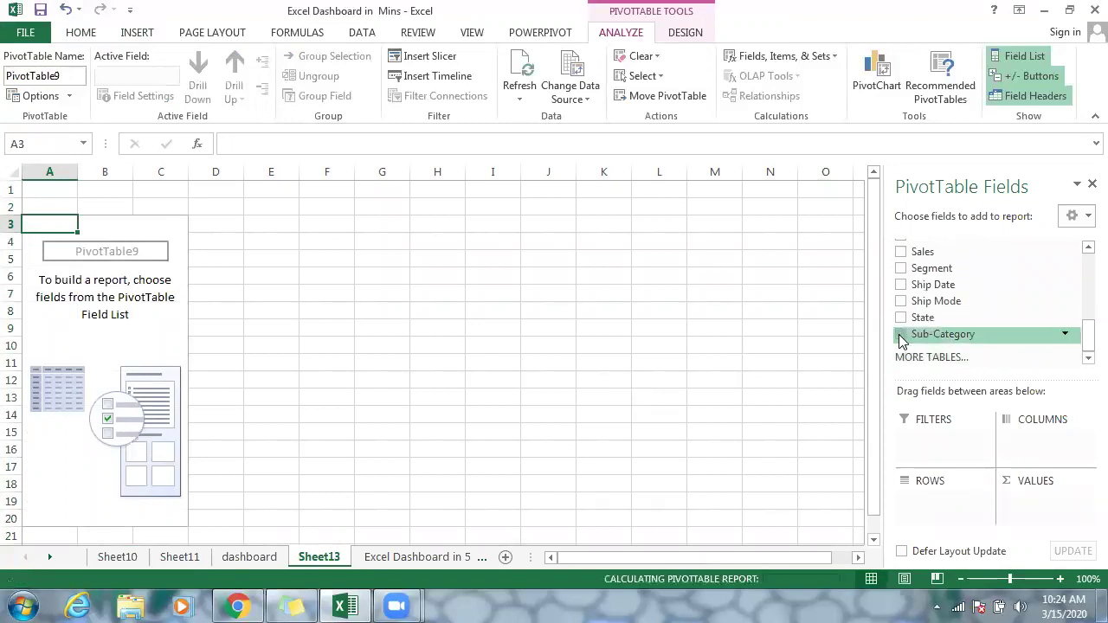
pyautogui.click(900, 252)
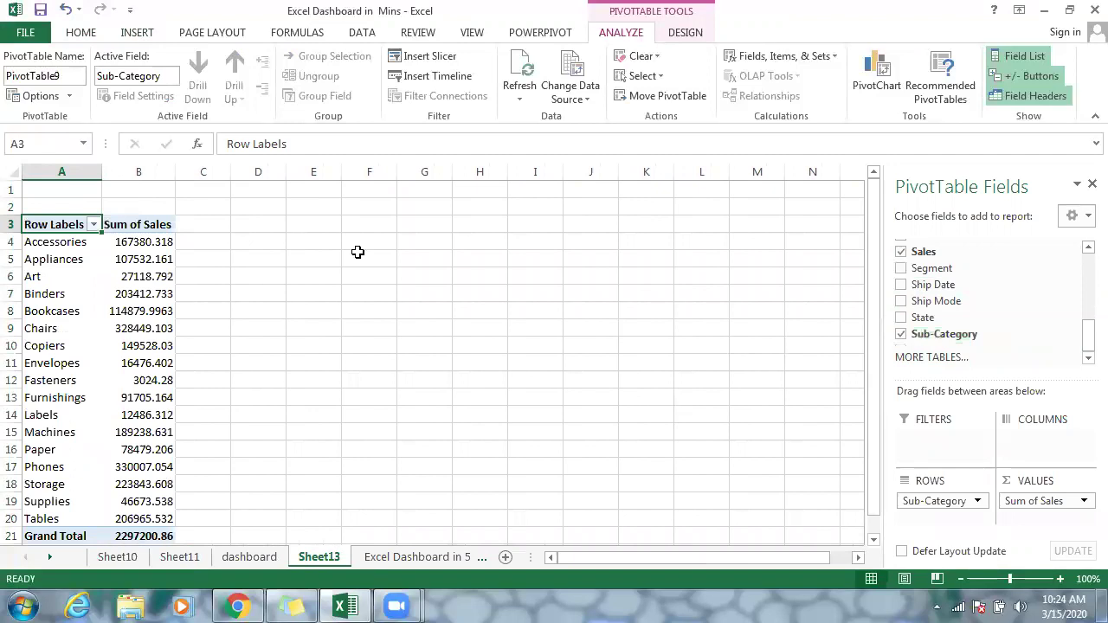
# - Insert a 2-D clustered column PivotChart from the sub-category PivotTable and widen it to about the end of column M
pyautogui.click(136, 33)
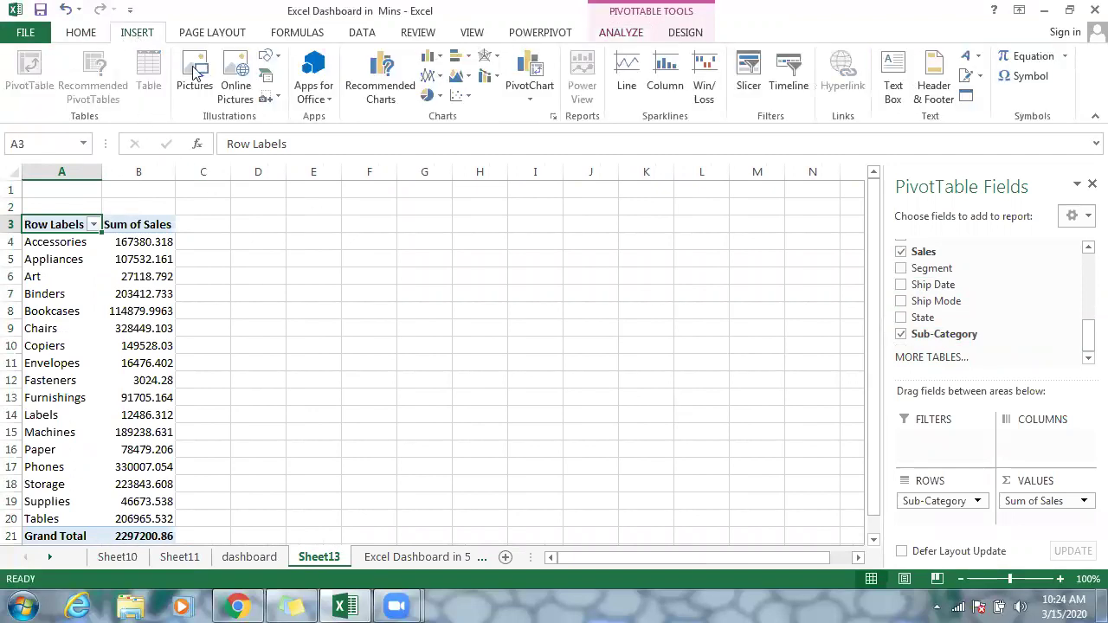
pyautogui.click(435, 59)
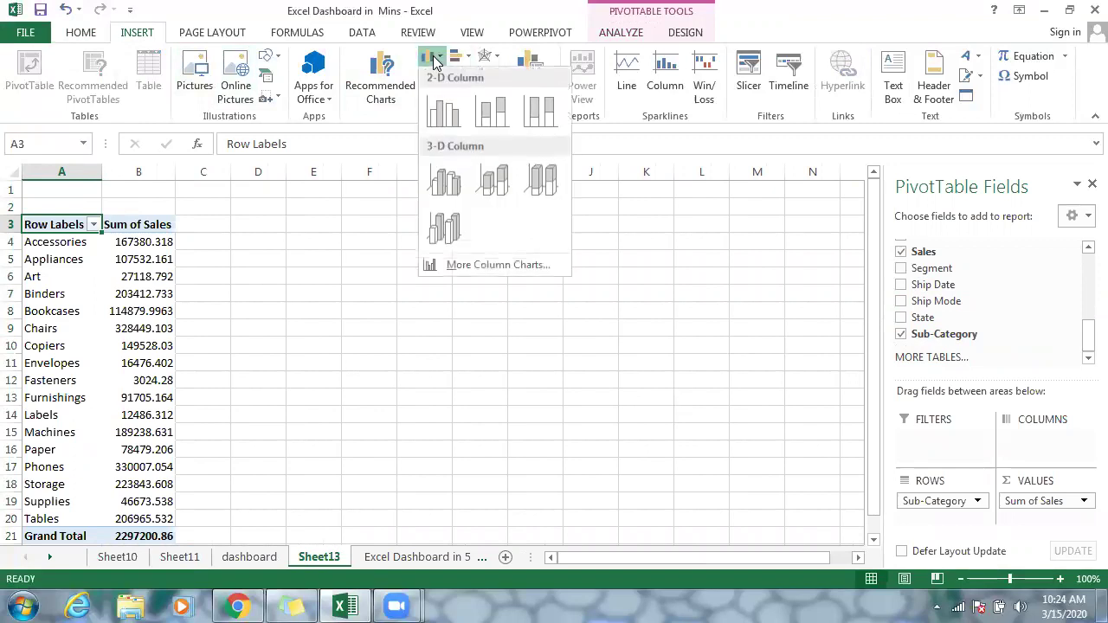
pyautogui.click(437, 114)
pyautogui.moveTo(662, 370); pyautogui.dragTo(791, 371)
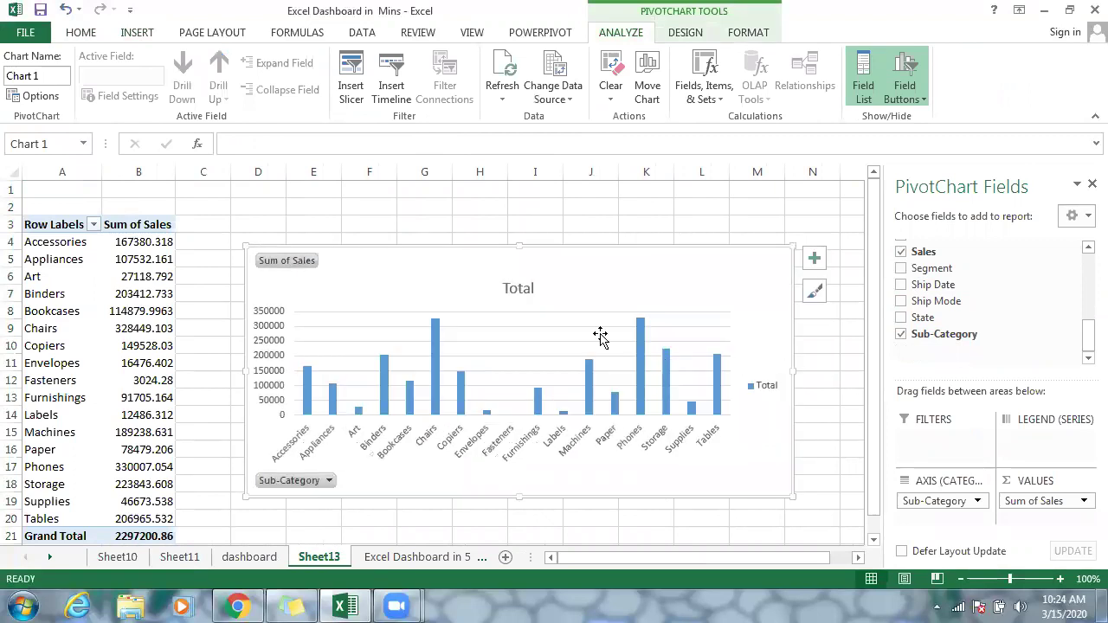
# - Delete the column chart's gridlines and hide all of its field buttons
pyautogui.click(537, 333)
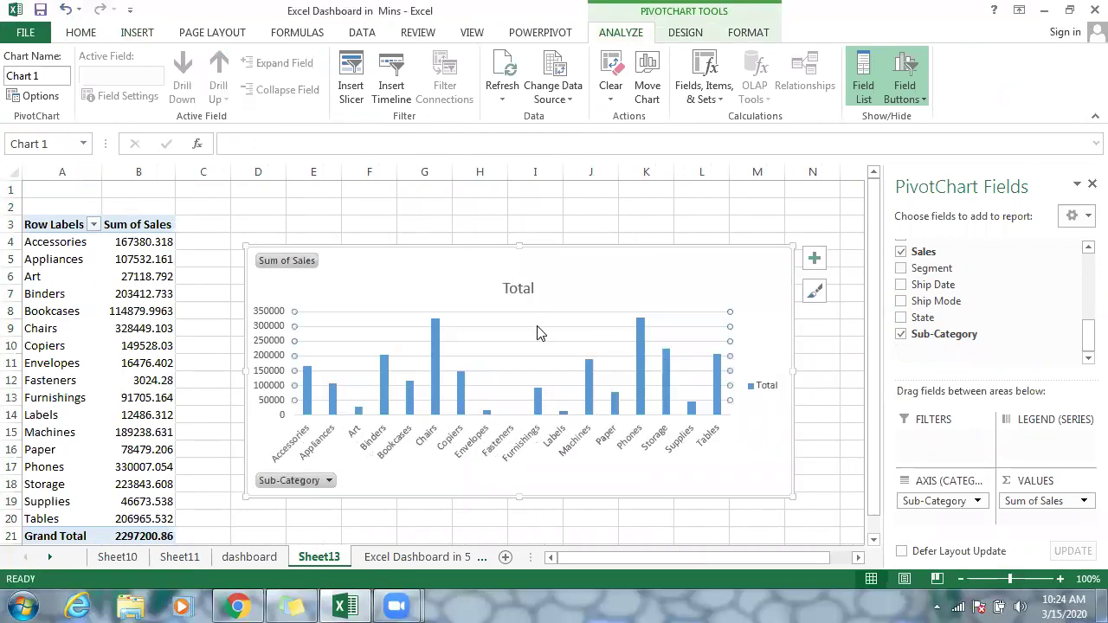
pyautogui.rightClick(536, 333)
pyautogui.click(578, 338)
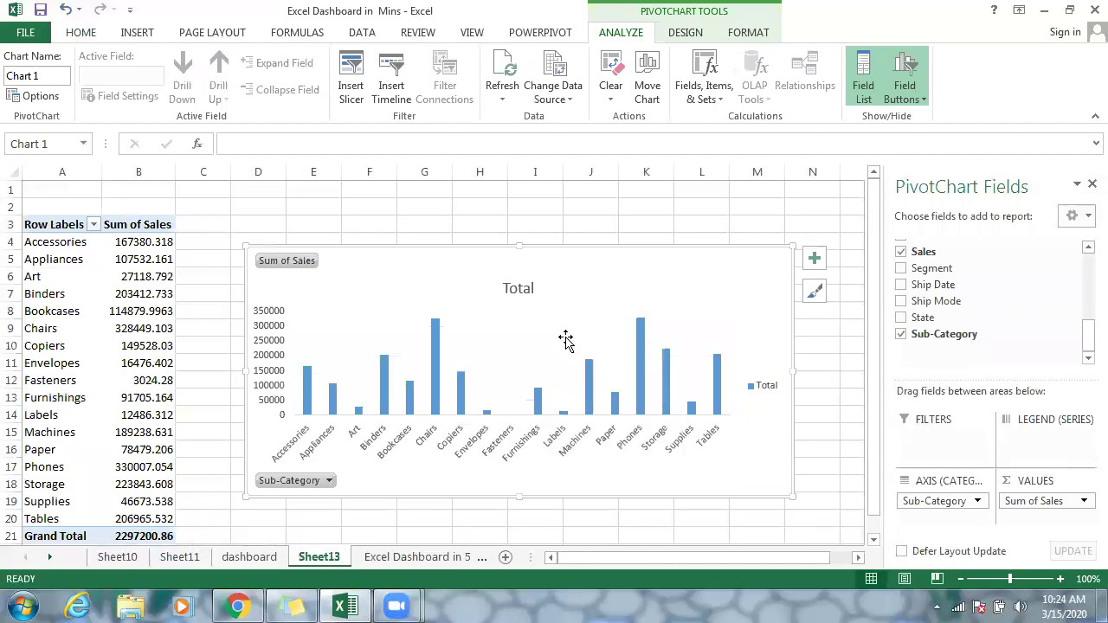
pyautogui.rightClick(295, 258)
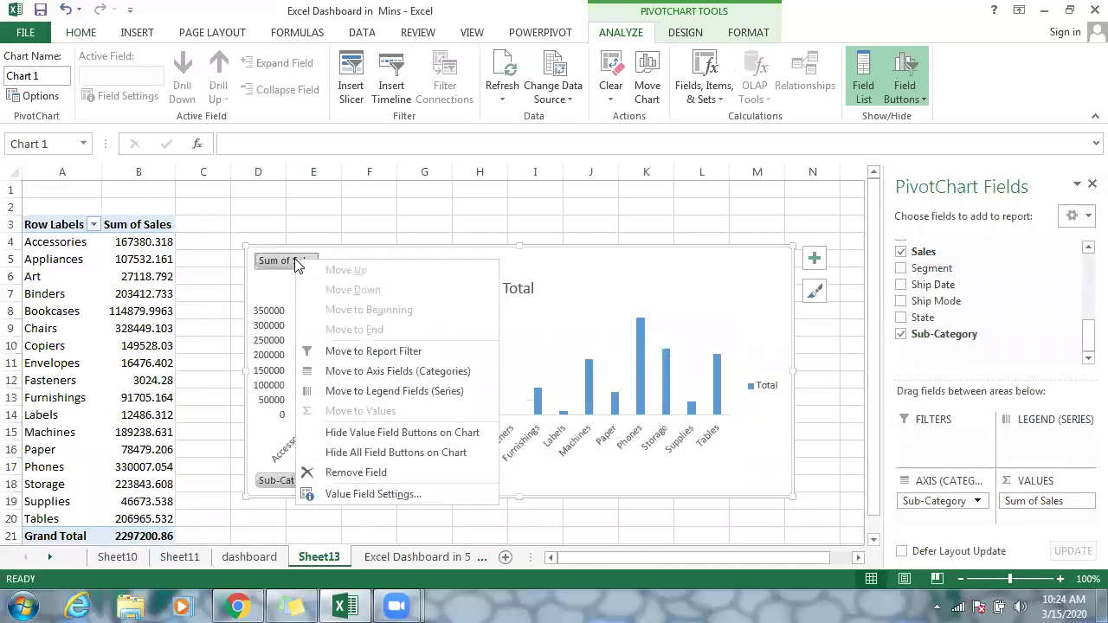
pyautogui.click(354, 452)
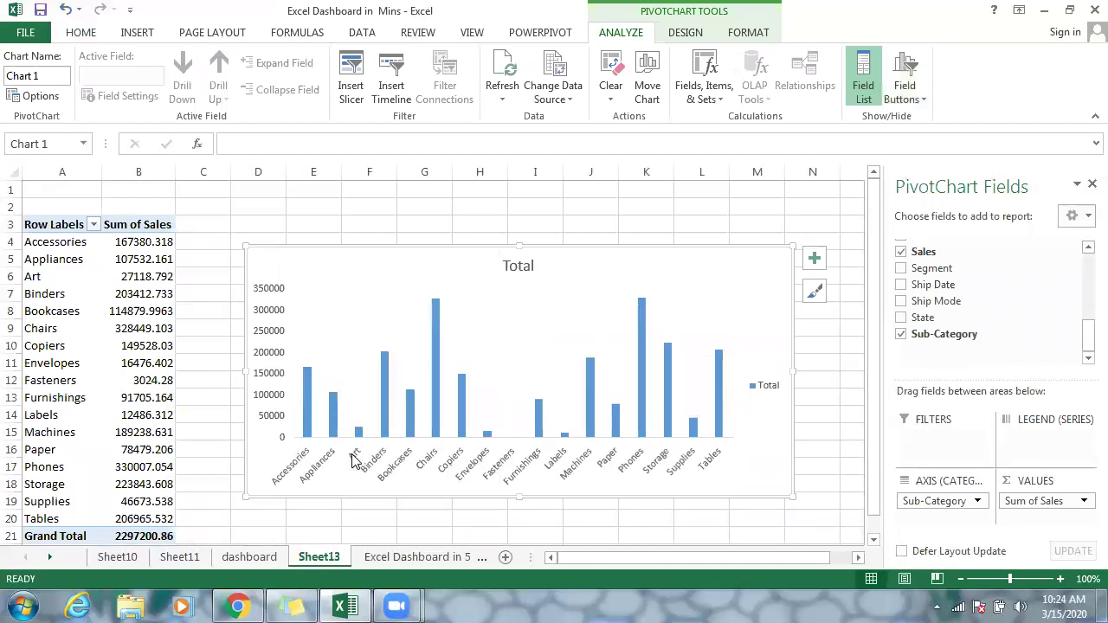
# - Delete the title and the legend from the column chart on Sheet13
pyautogui.rightClick(517, 269)
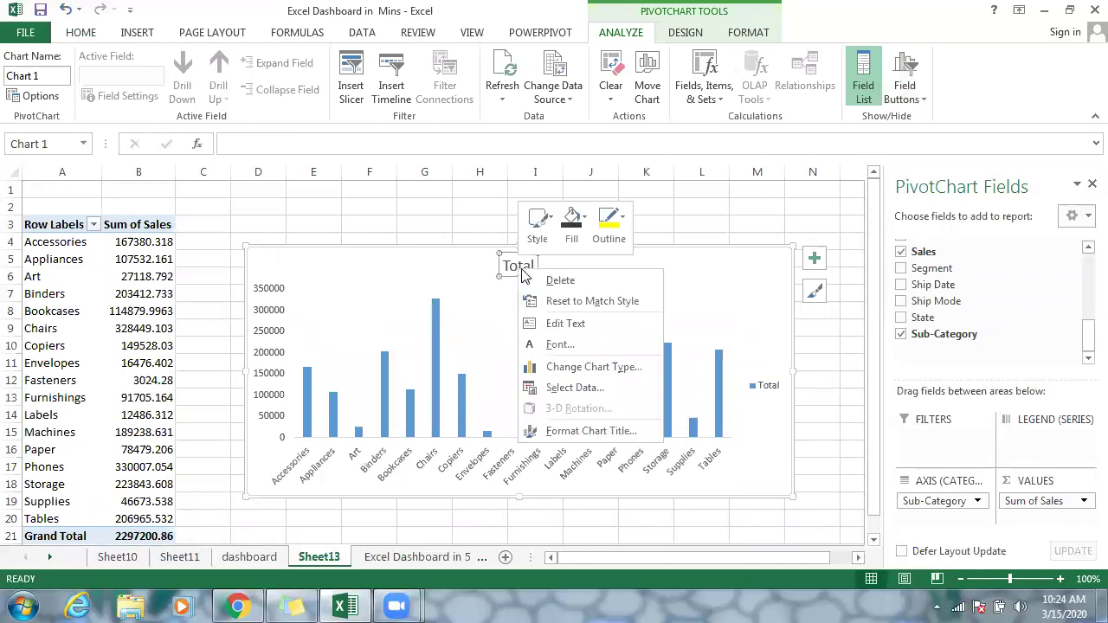
pyautogui.click(558, 280)
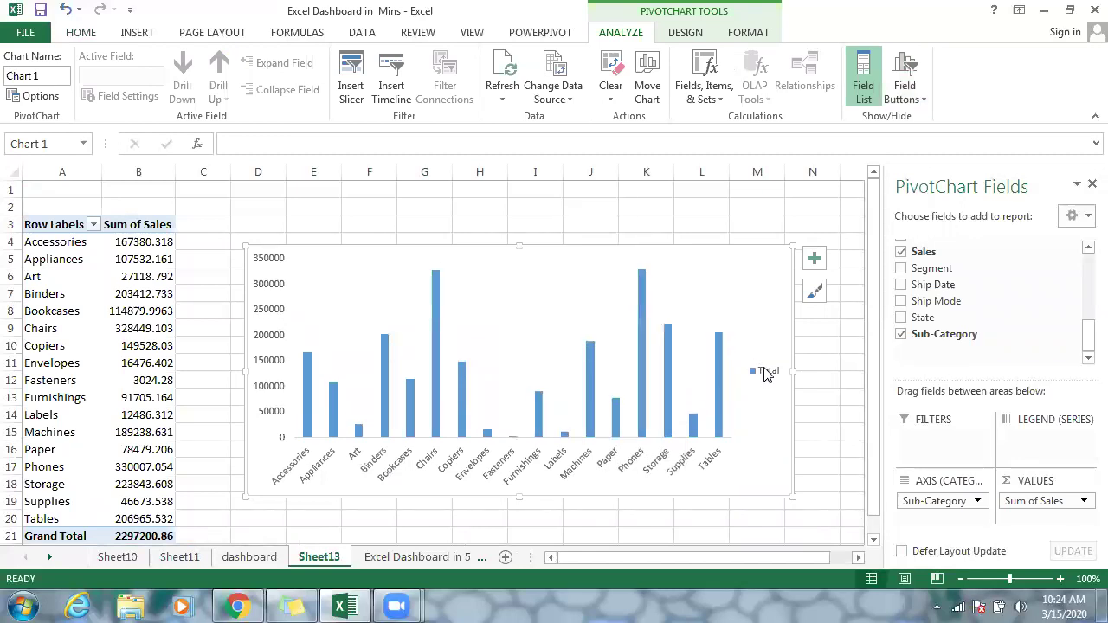
pyautogui.rightClick(764, 374)
pyautogui.click(806, 378)
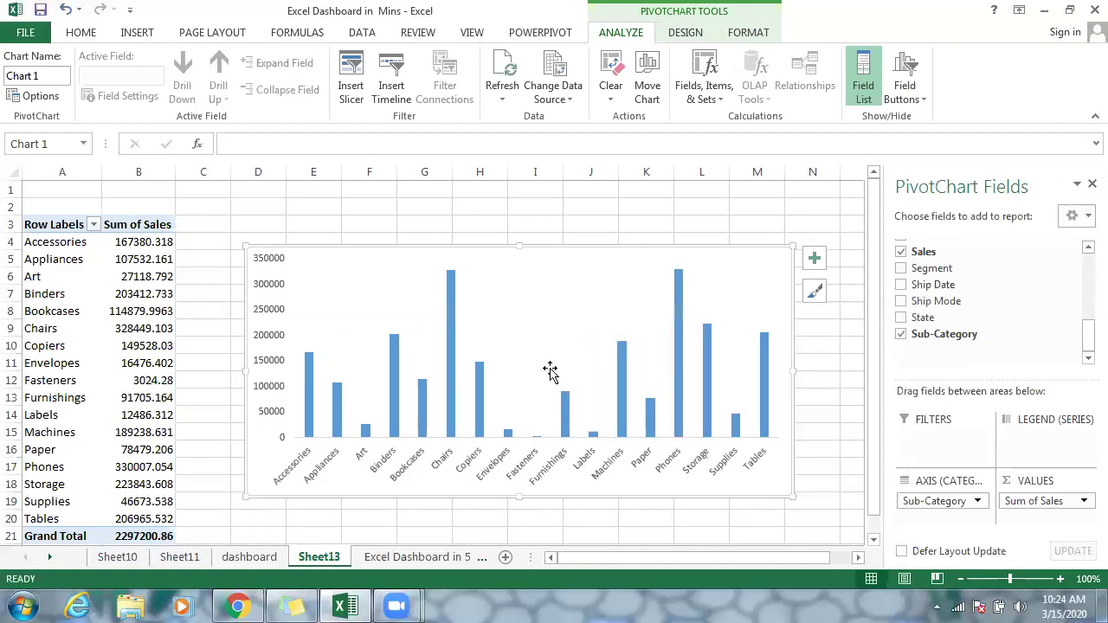
# - Compare chart Styles 6 and 7 on the column chart and apply Style 5 with the gray gradient background
pyautogui.click(451, 379)
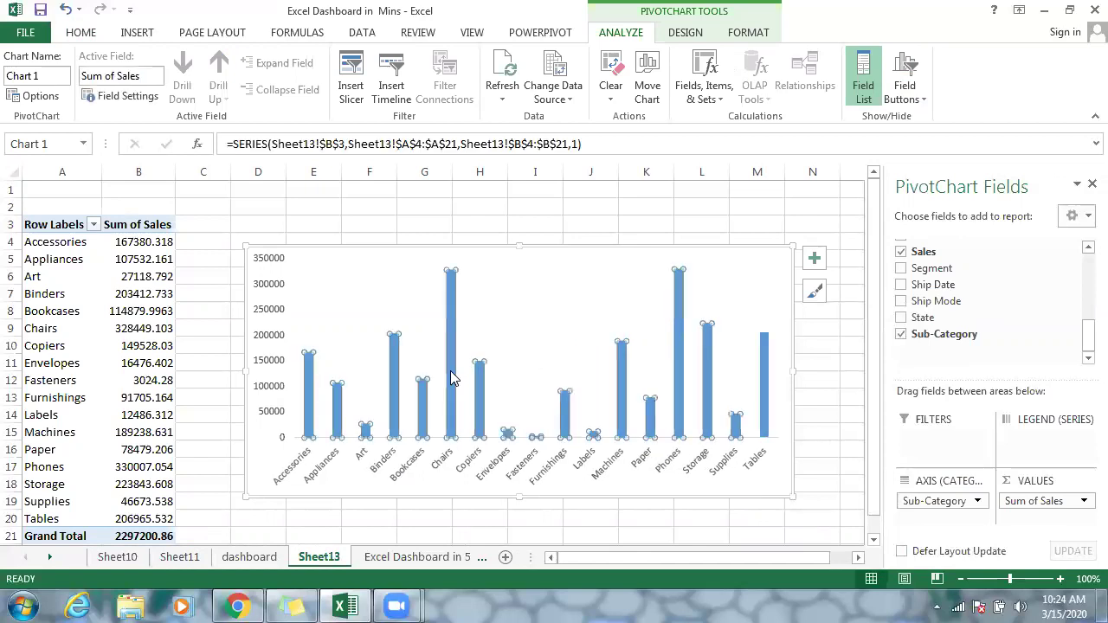
pyautogui.click(678, 35)
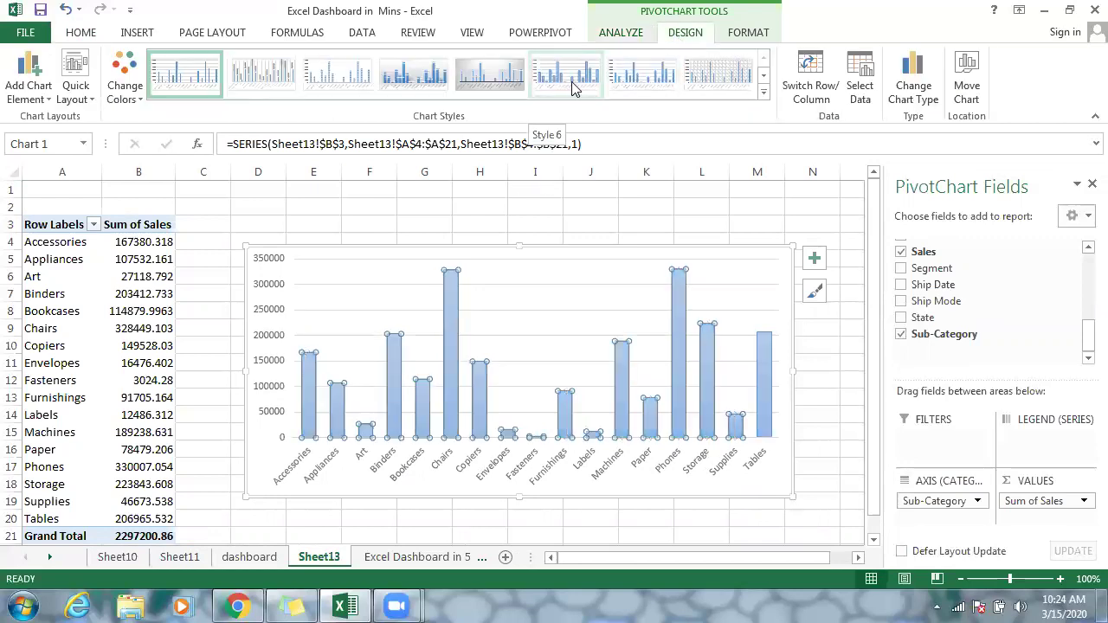
pyautogui.click(575, 83)
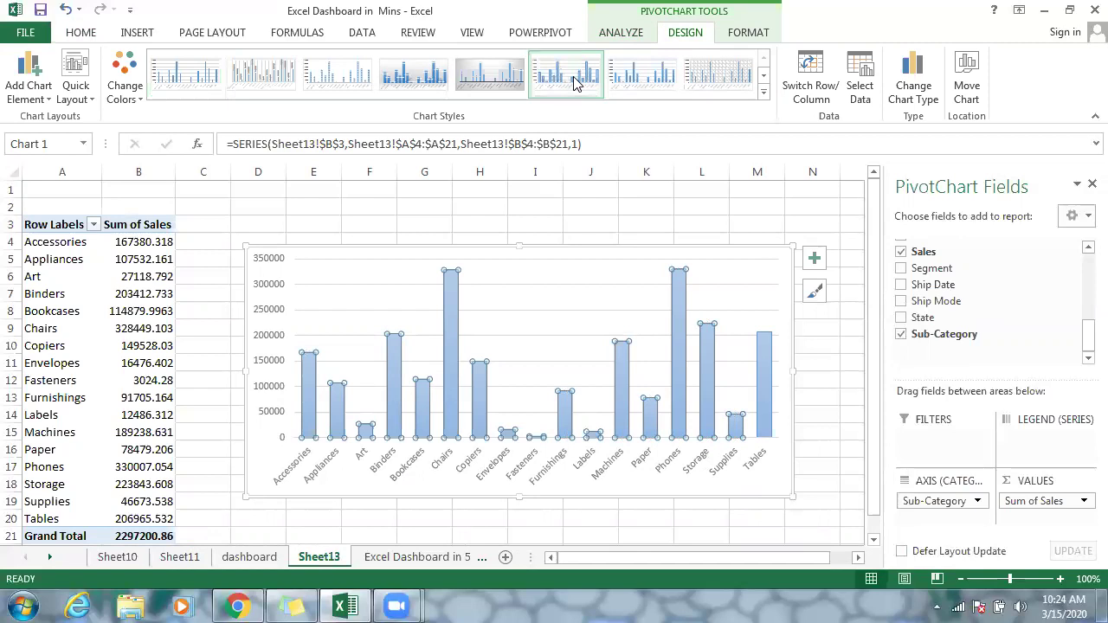
pyautogui.click(632, 85)
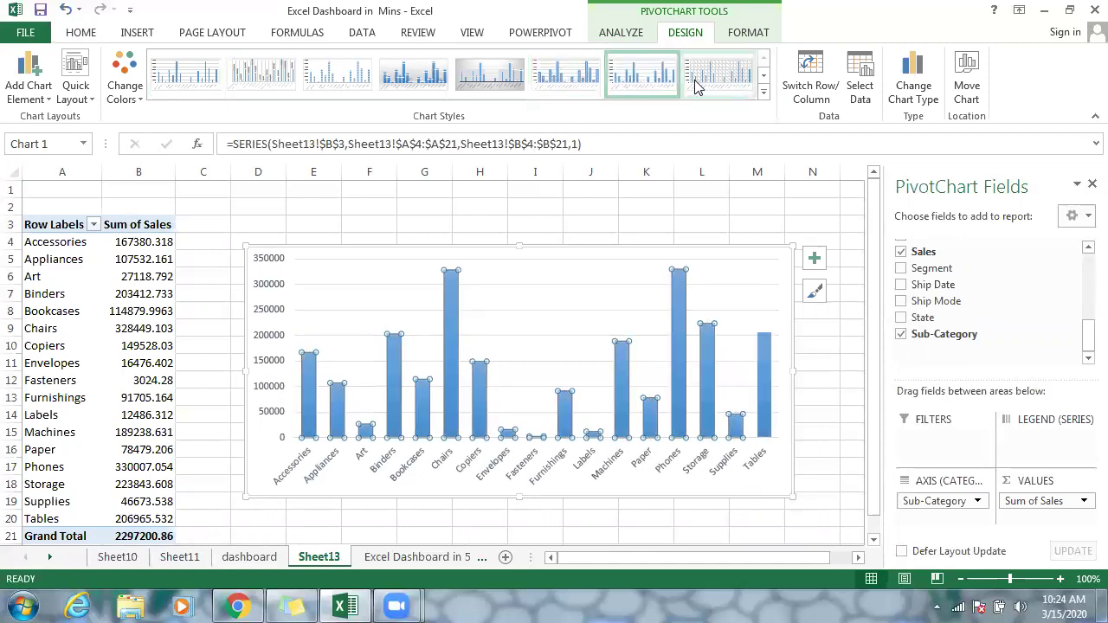
pyautogui.click(574, 78)
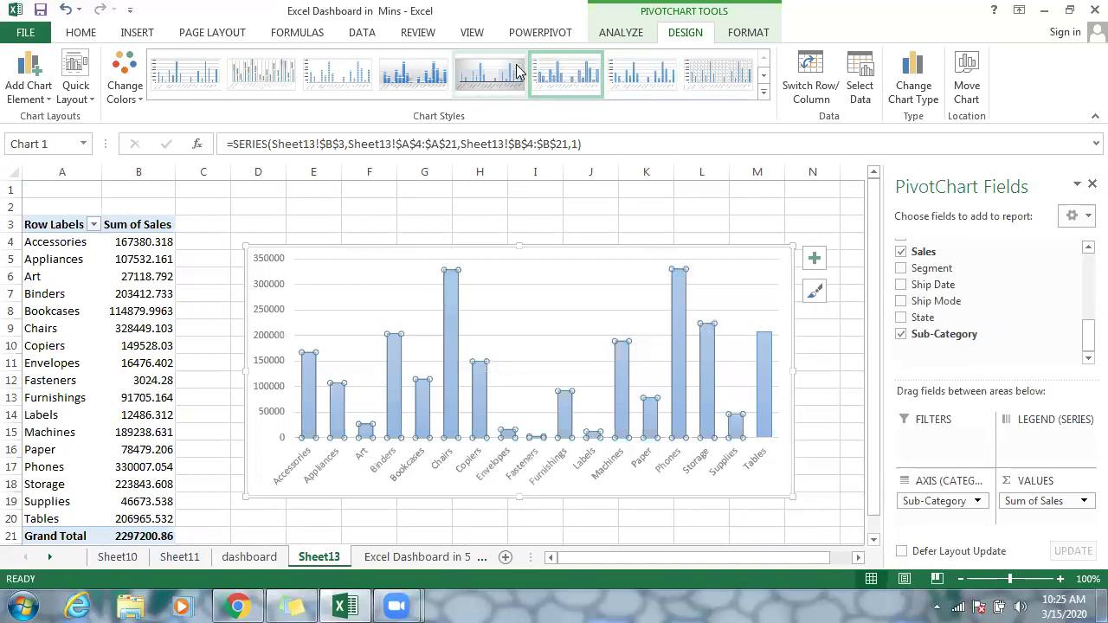
pyautogui.click(489, 76)
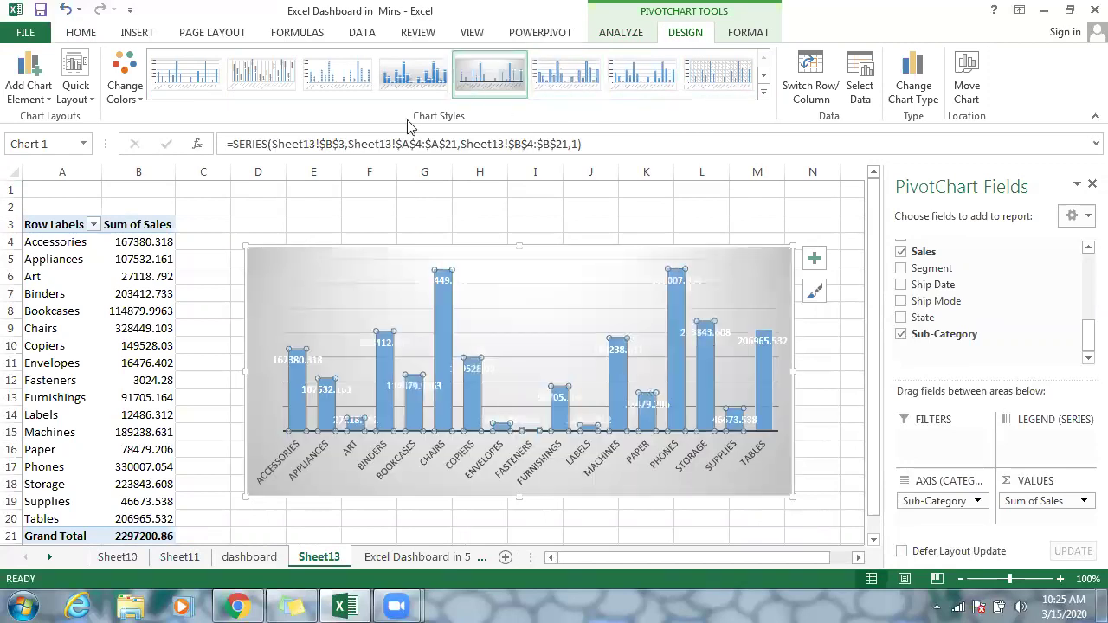
# - Recolor the column chart with the monochromatic gold palette and delete the gridlines brought in by the chart style
pyautogui.click(121, 78)
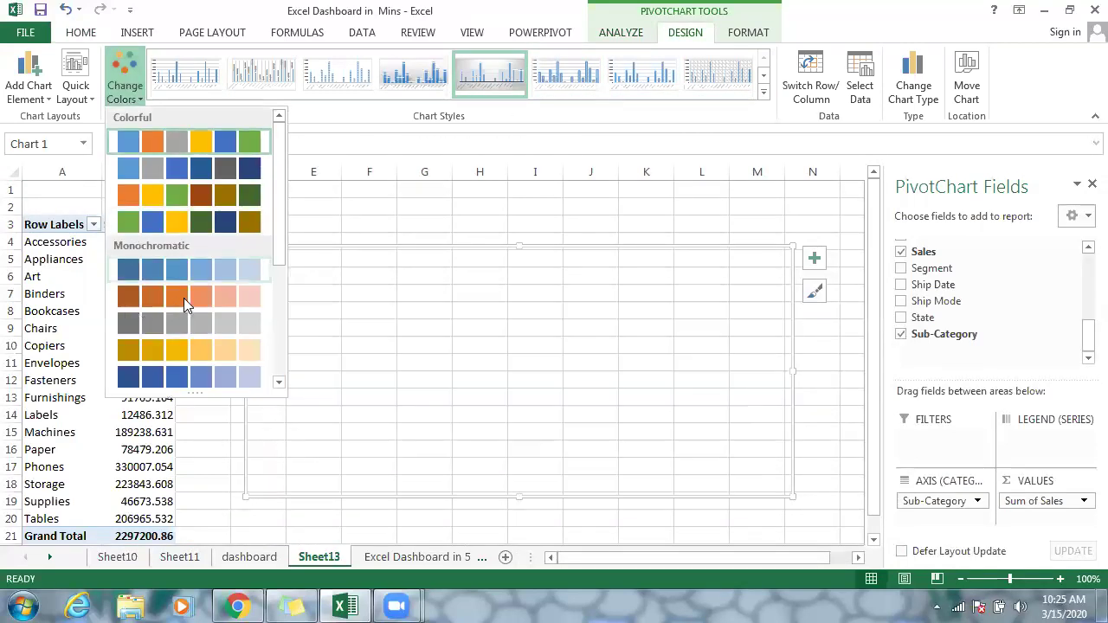
pyautogui.click(194, 346)
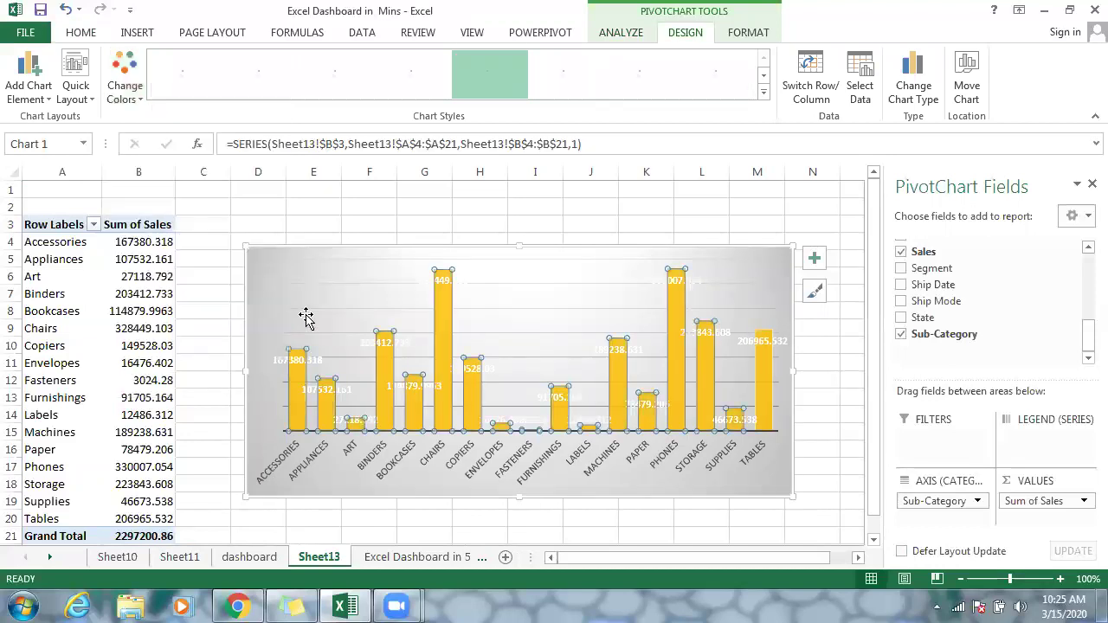
pyautogui.click(356, 286)
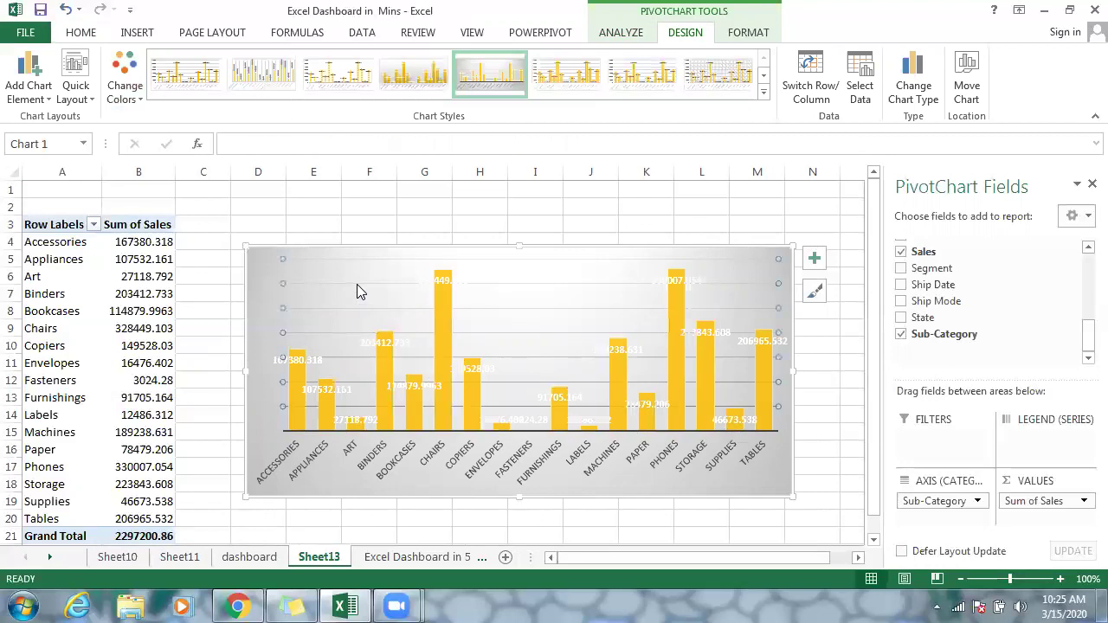
pyautogui.rightClick(357, 283)
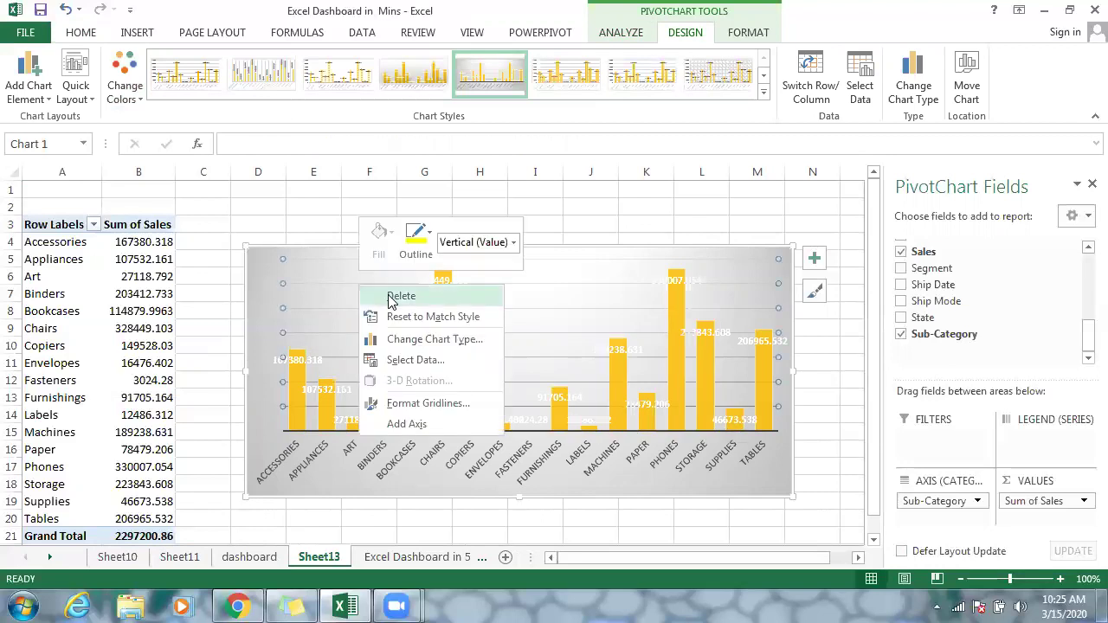
pyautogui.click(392, 296)
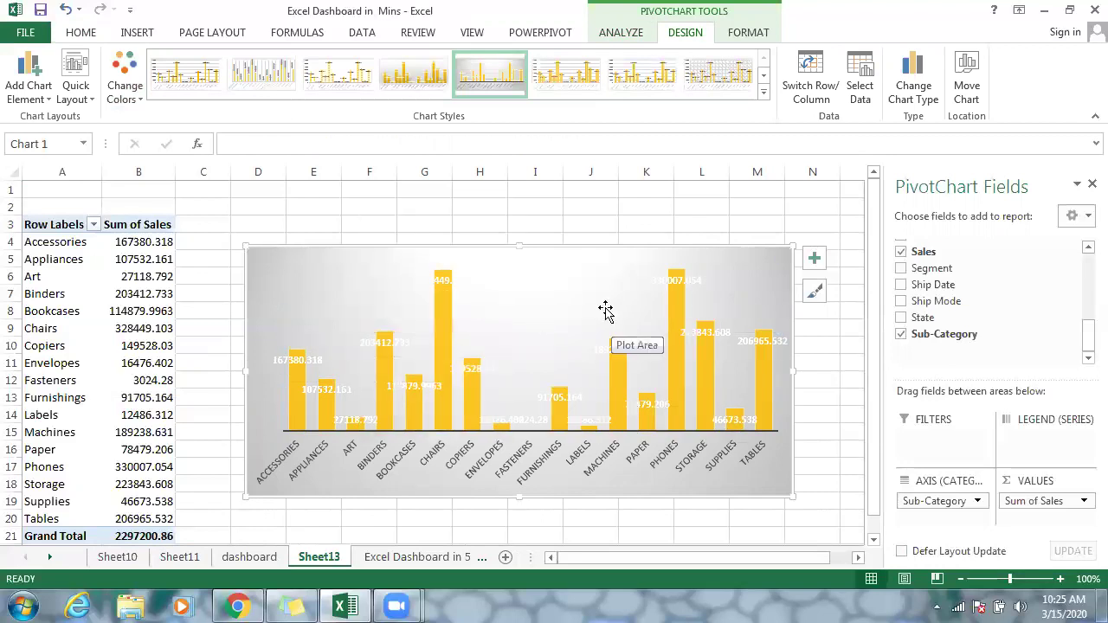
# - Copy the column chart from Sheet13 to the dashboard sheet beside the pie chart and hide the PivotChart field list
pyautogui.rightClick(297, 282)
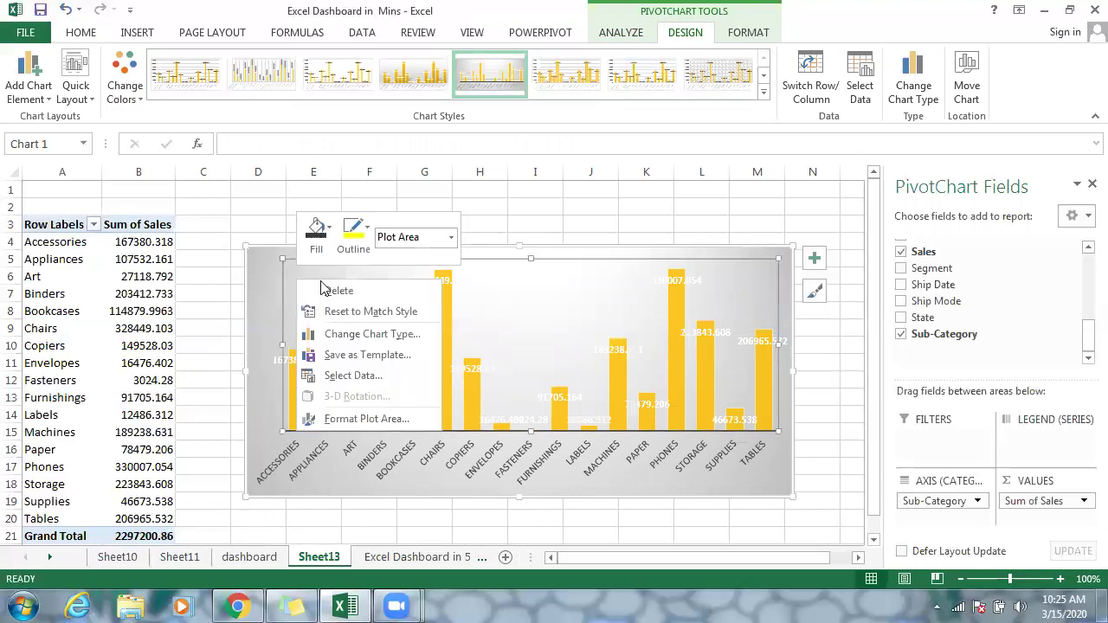
pyautogui.click(256, 263)
pyautogui.rightClick(256, 263)
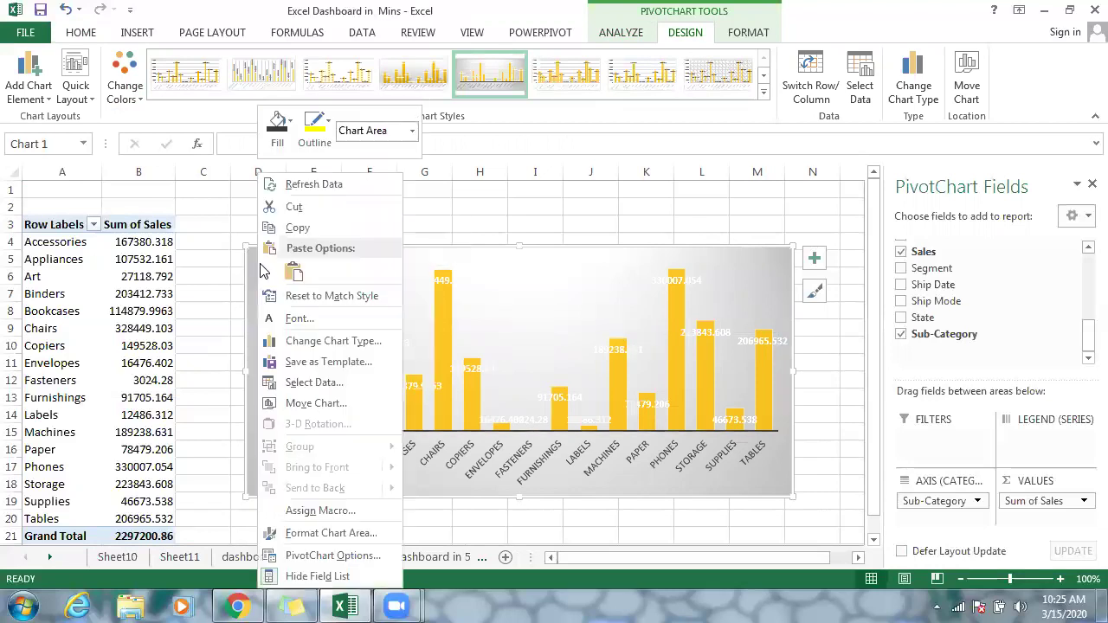
pyautogui.click(286, 228)
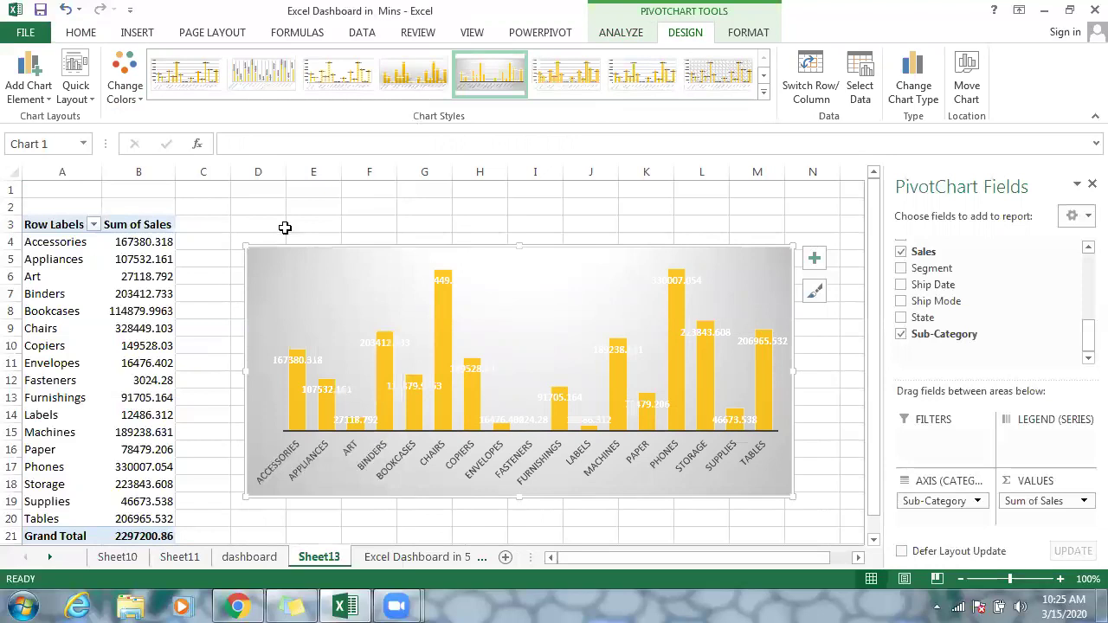
pyautogui.click(249, 559)
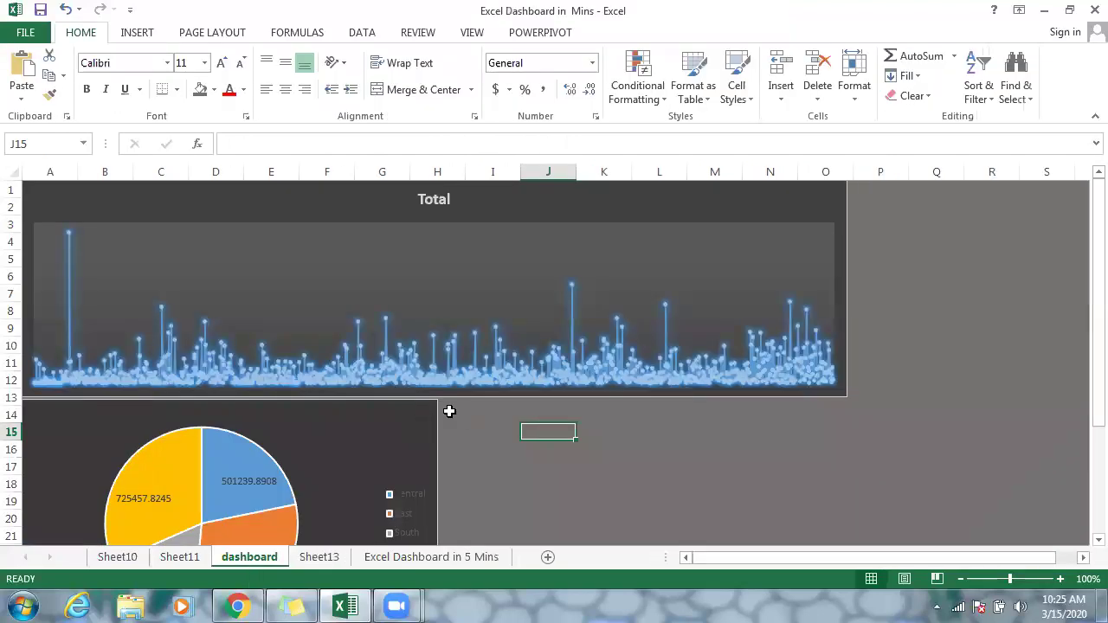
pyautogui.click(444, 408)
pyautogui.moveTo(444, 407); pyautogui.dragTo(531, 403)
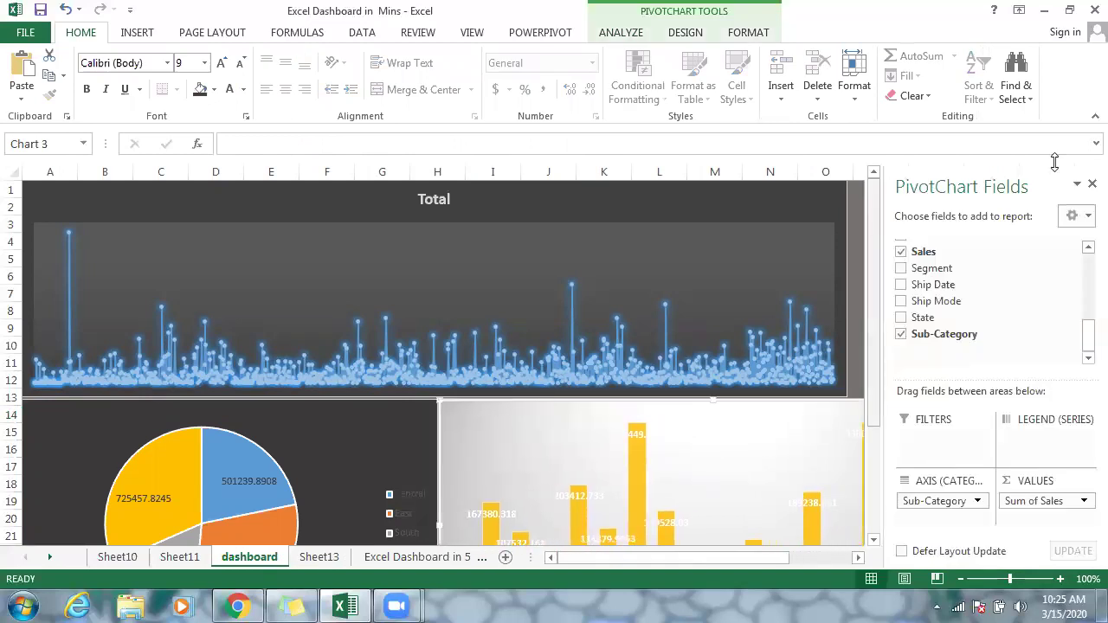
pyautogui.click(1089, 184)
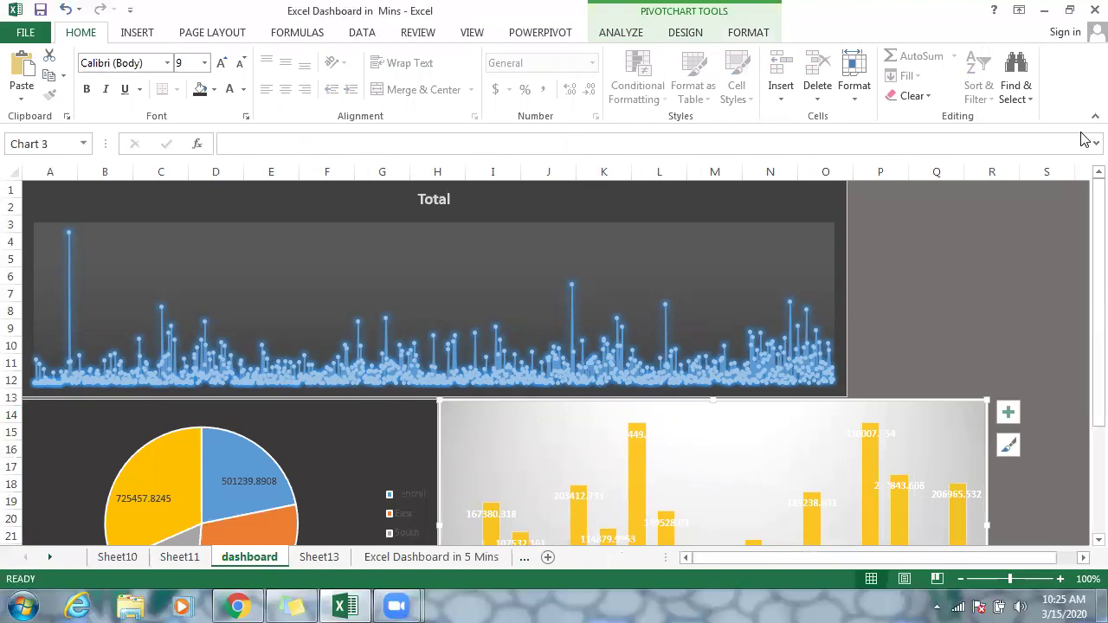
# - Collapse the ribbon and narrow the column chart on the dashboard from its outer edge to end in column P
pyautogui.click(1095, 115)
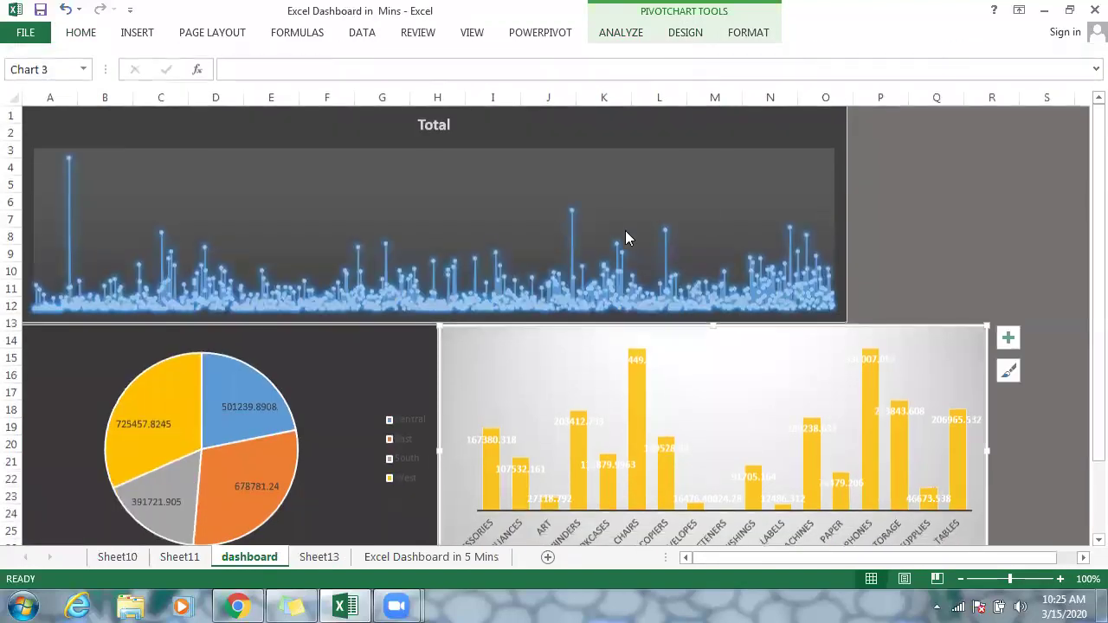
pyautogui.click(340, 391)
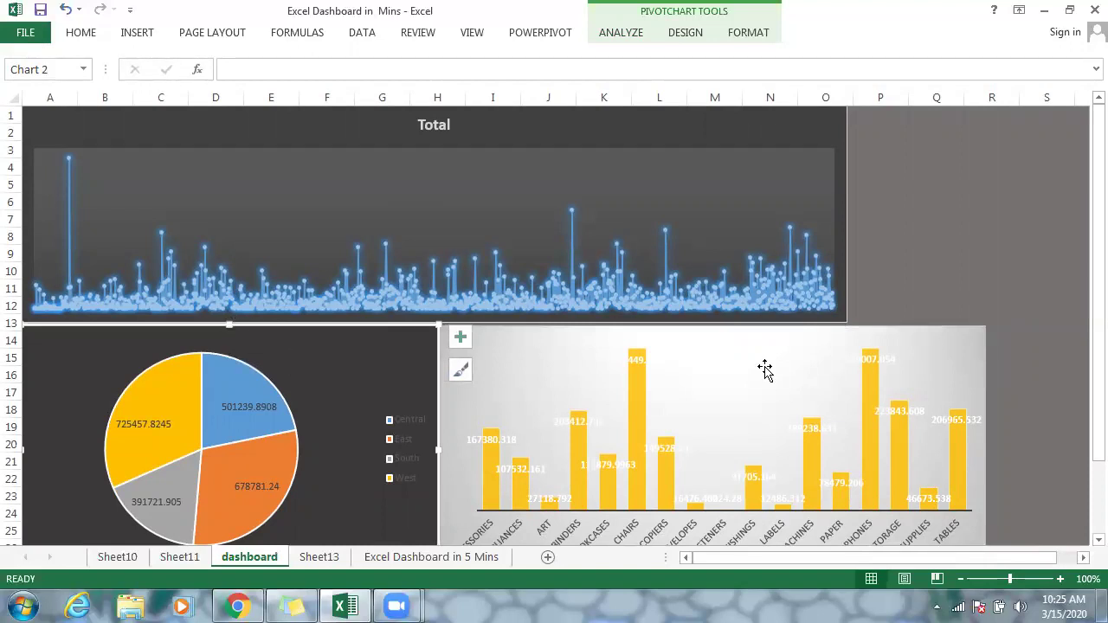
pyautogui.click(916, 376)
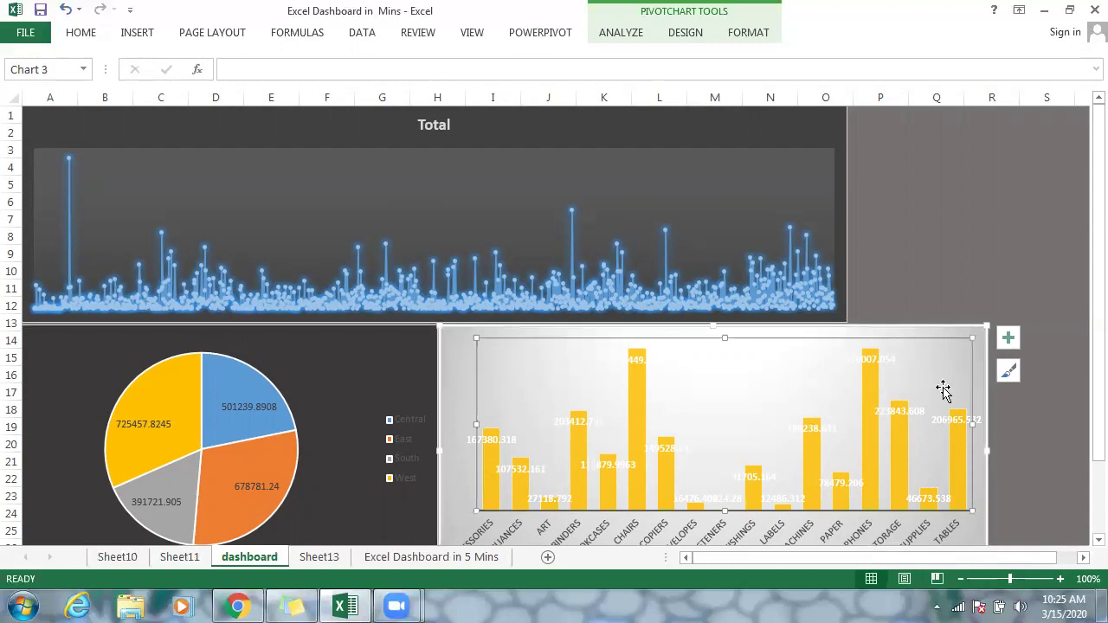
pyautogui.moveTo(985, 448); pyautogui.dragTo(872, 443)
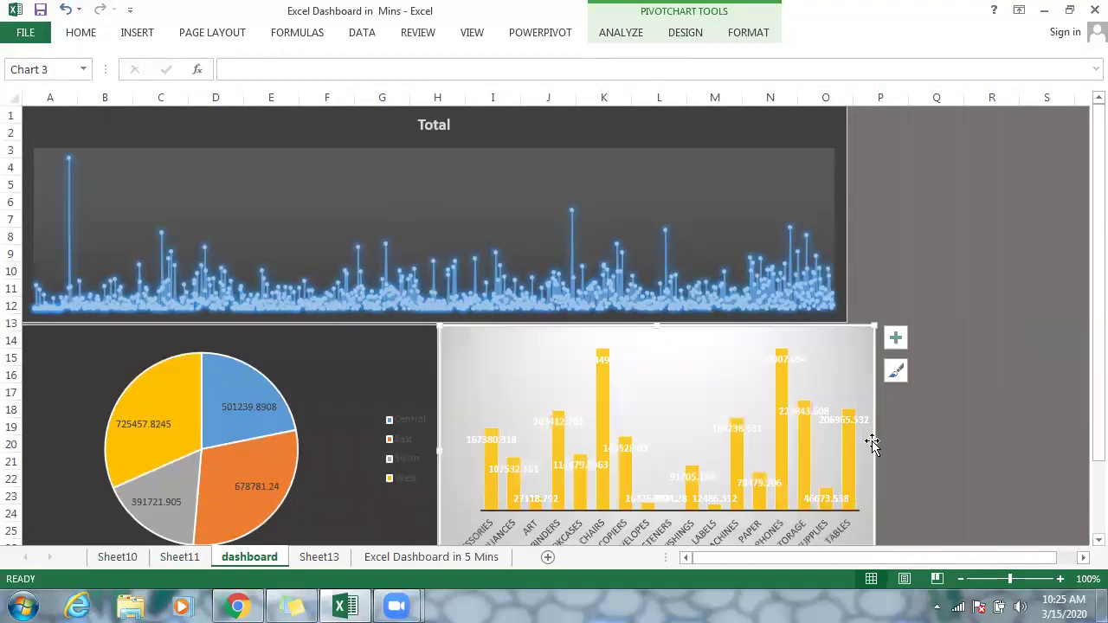
pyautogui.click(624, 448)
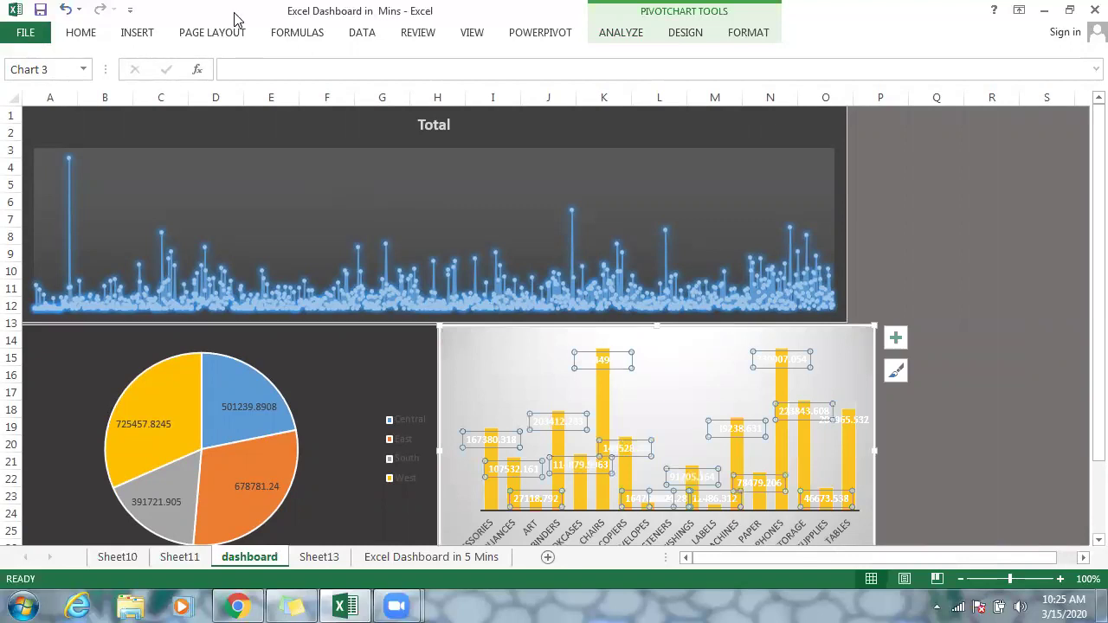
# - Change the font color of the column chart's data labels to black
pyautogui.click(76, 34)
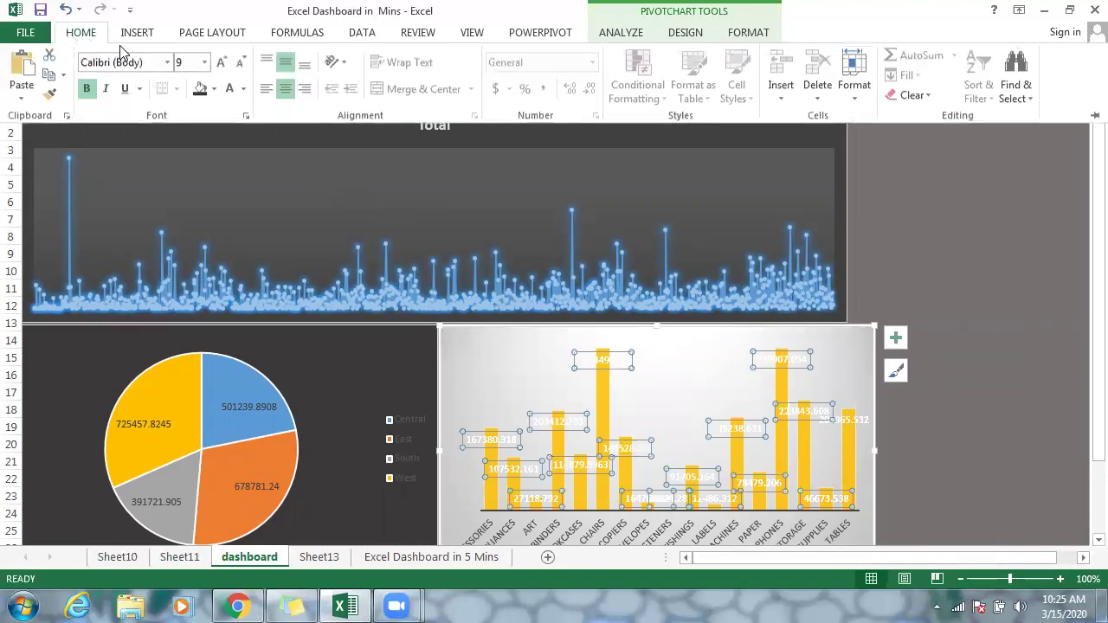
pyautogui.click(243, 90)
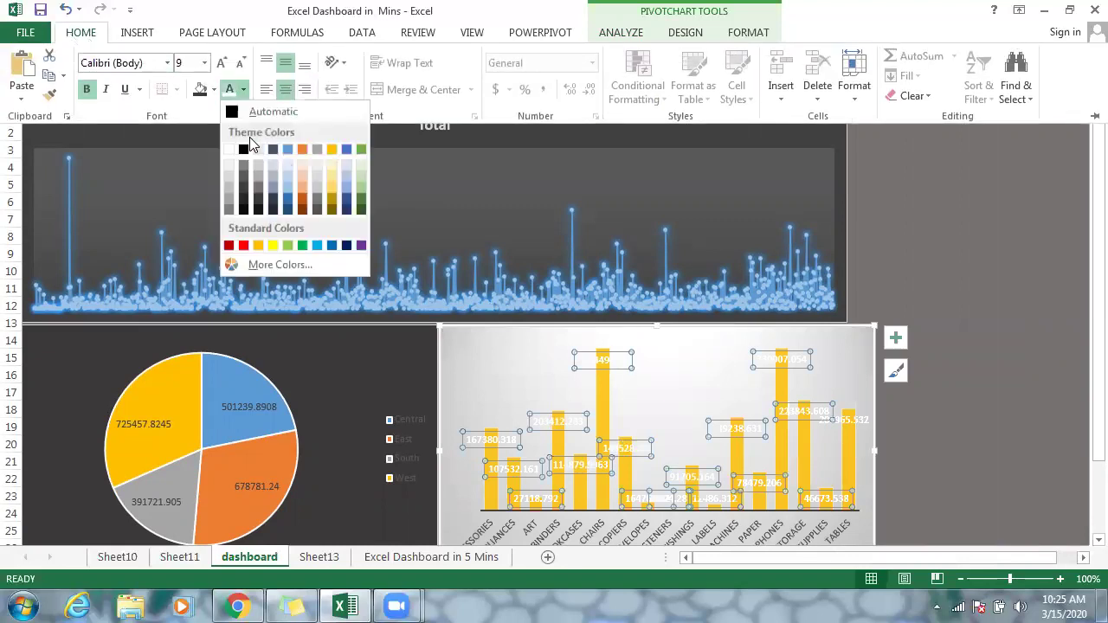
pyautogui.click(244, 151)
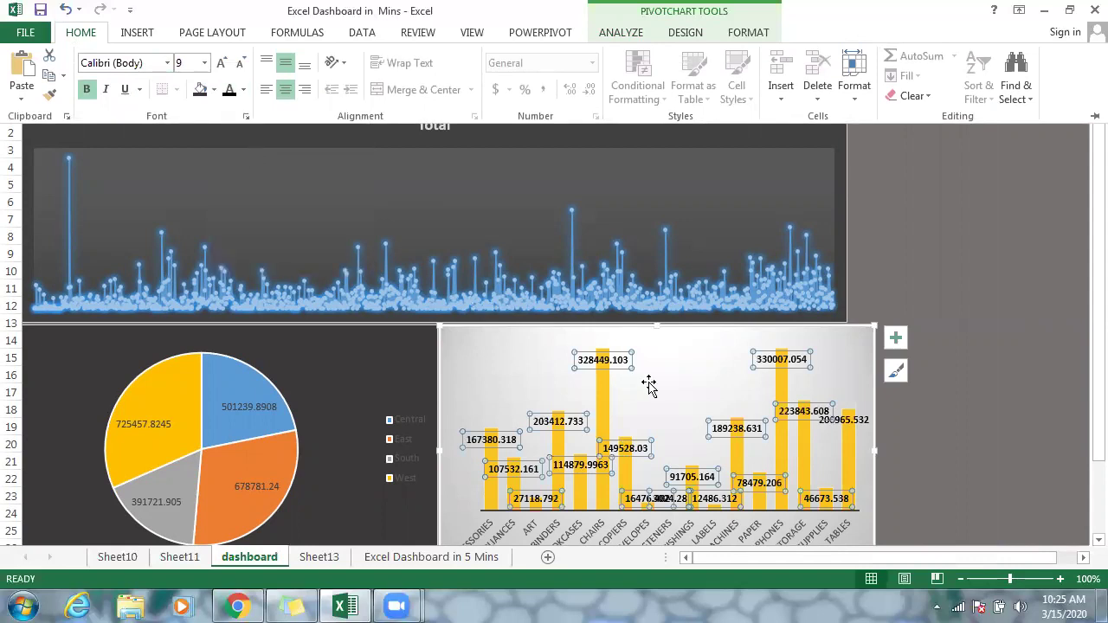
pyautogui.press('Escape')
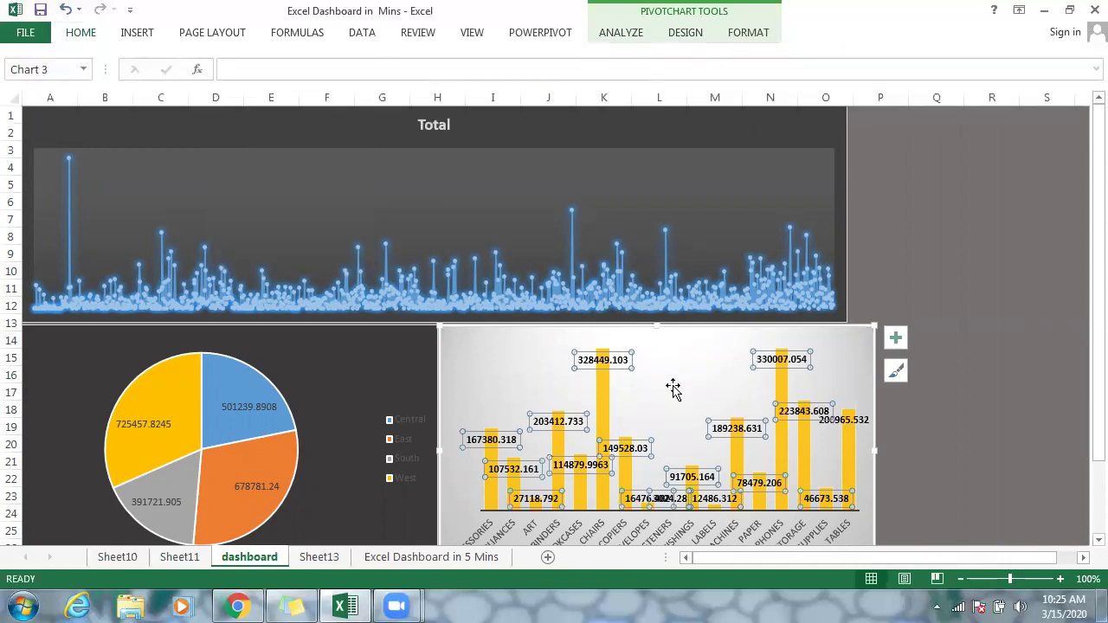
# - Open the formatting options for the column chart's data labels and set their number category to Currency
pyautogui.rightClick(617, 368)
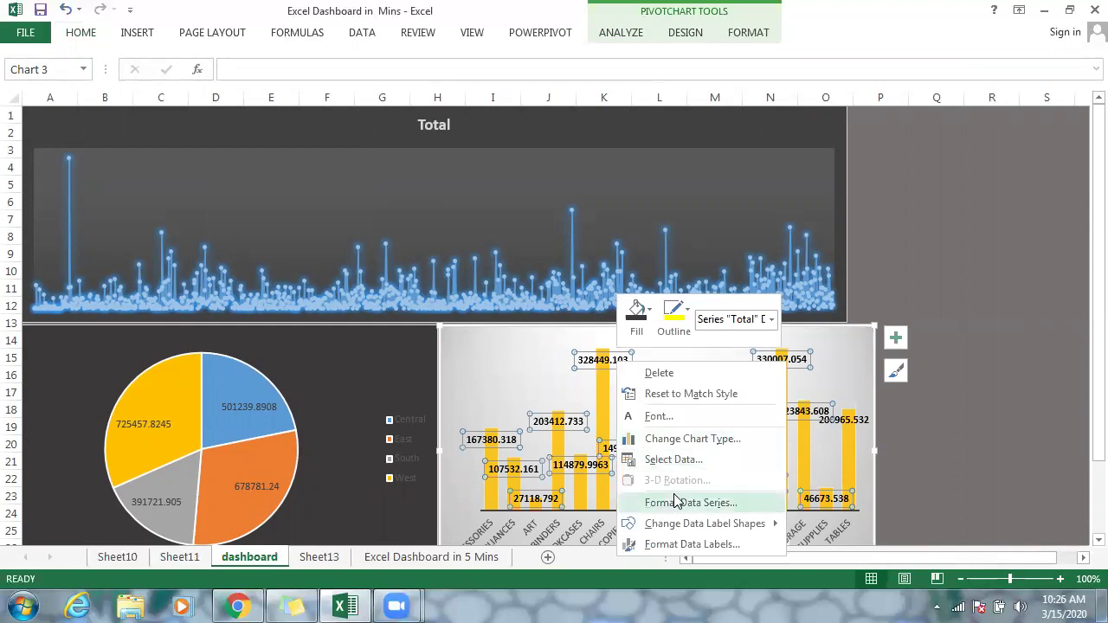
pyautogui.click(680, 544)
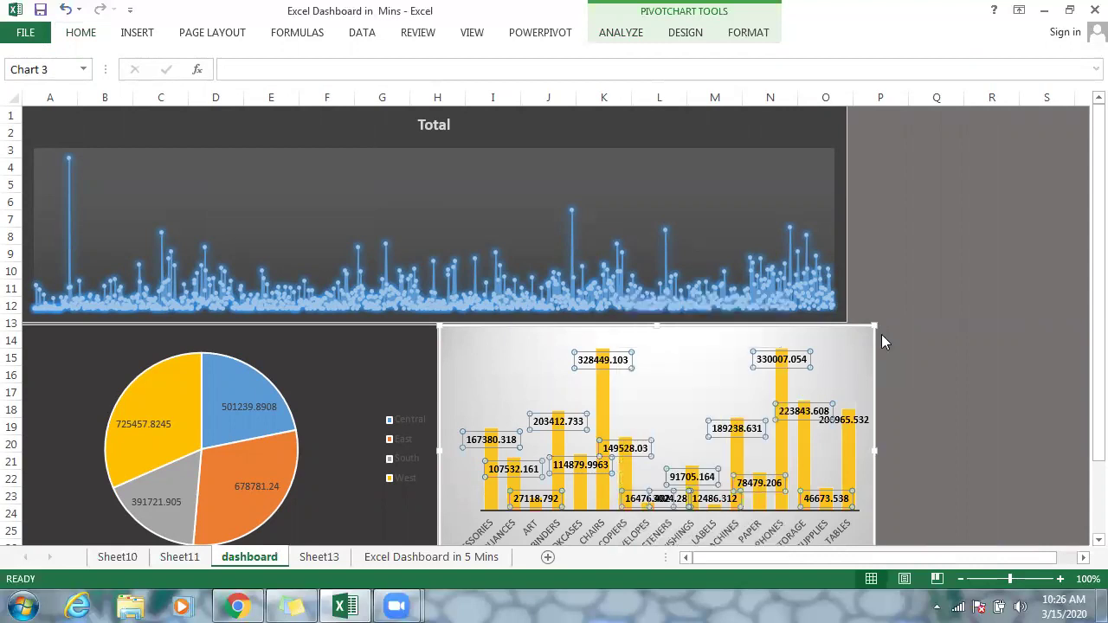
pyautogui.click(905, 536)
pyautogui.moveTo(1084, 427); pyautogui.dragTo(1081, 510)
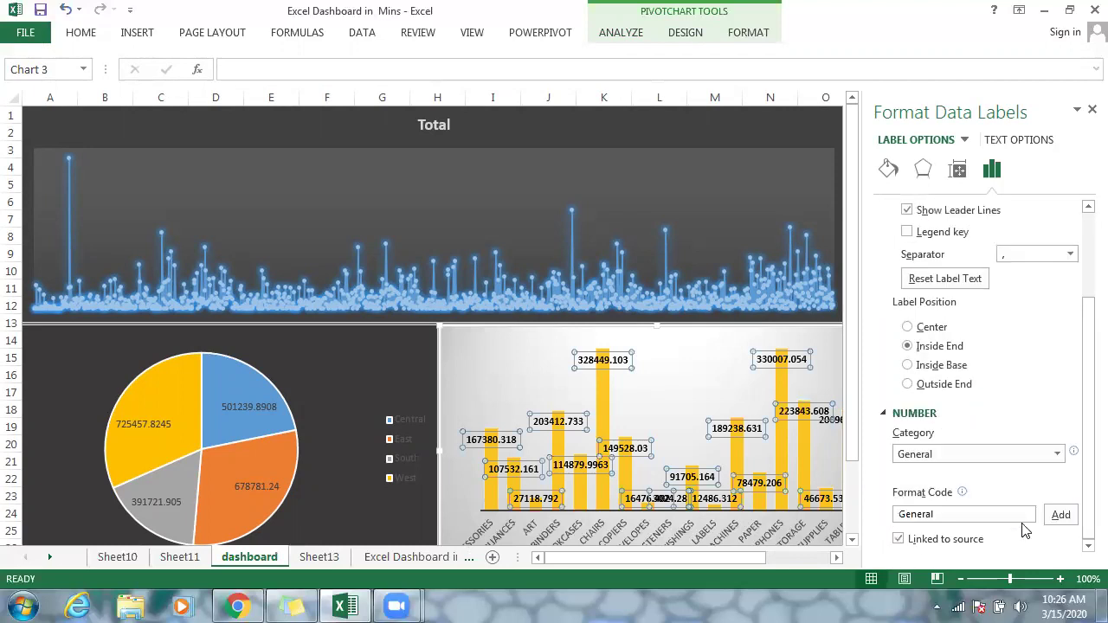
pyautogui.click(992, 464)
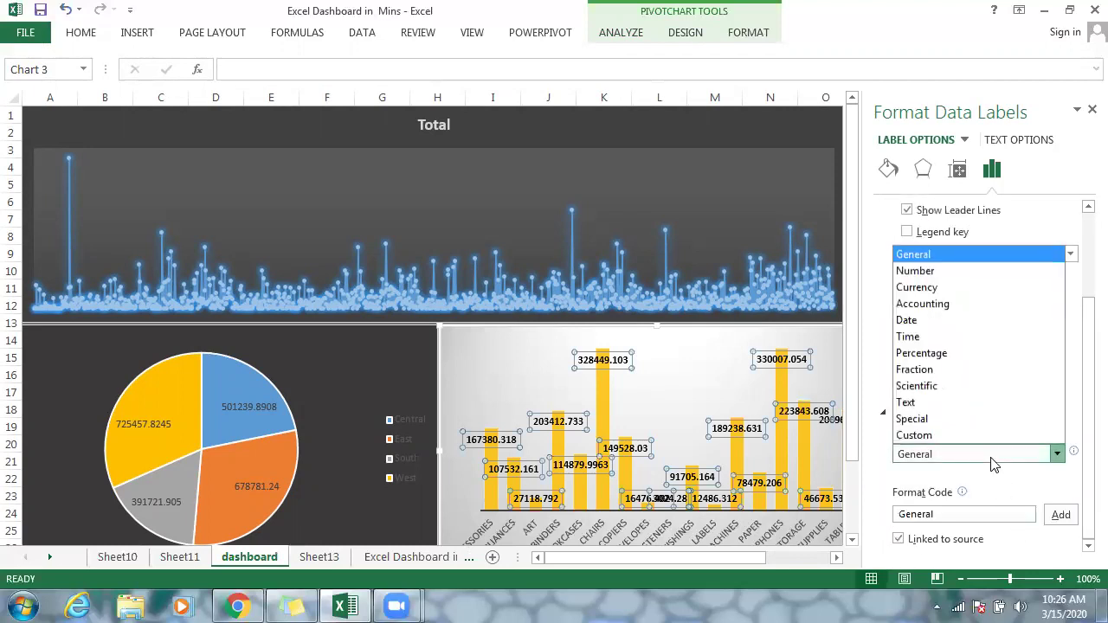
pyautogui.click(935, 289)
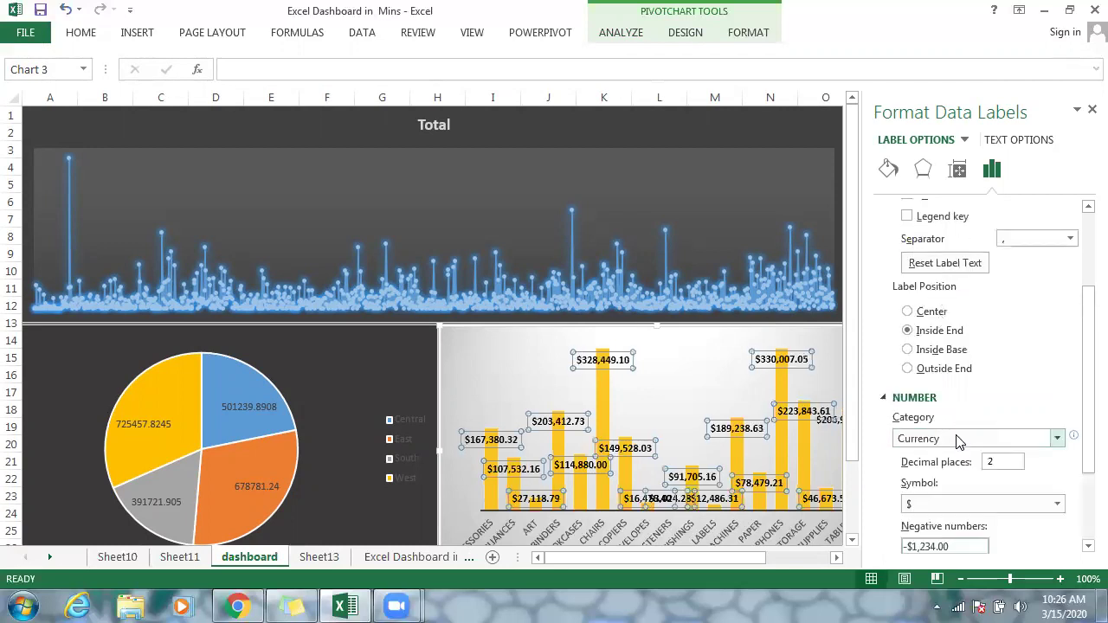
# - Add the custom format code $#,##0.K to the column chart's data labels and close the formatting pane
pyautogui.moveTo(1085, 457); pyautogui.dragTo(1080, 514)
pyautogui.click(994, 517)
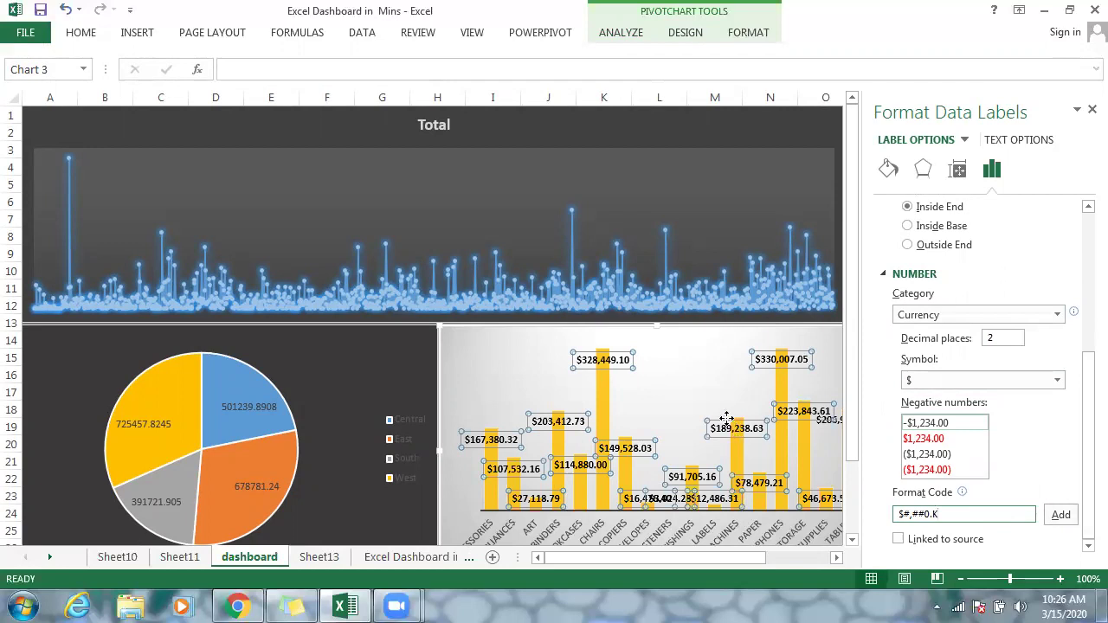
pyautogui.click(1058, 516)
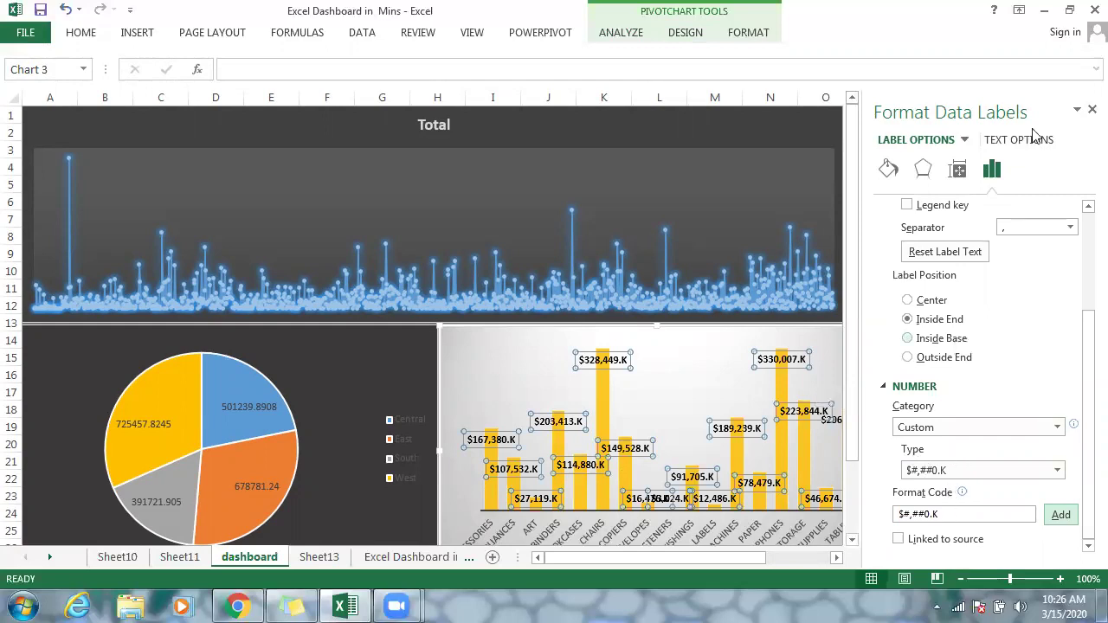
pyautogui.click(1092, 111)
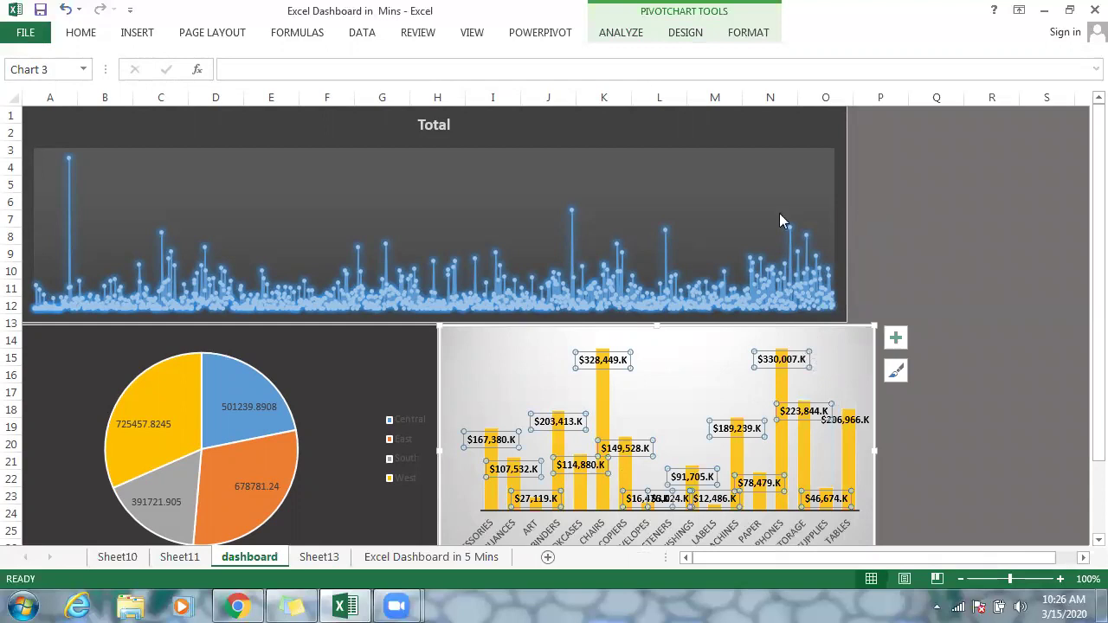
# - Replace the line chart's title with "Sample Superstore- Sales Dashboard" and close the formatting pane
pyautogui.click(758, 201)
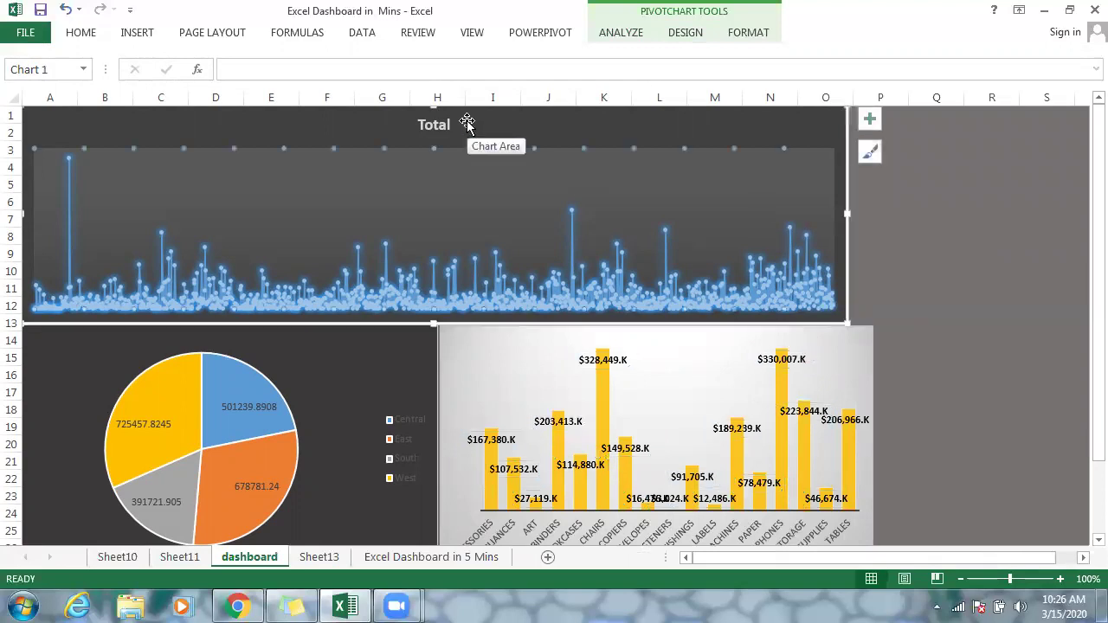
pyautogui.click(440, 125)
pyautogui.doubleClick(440, 126)
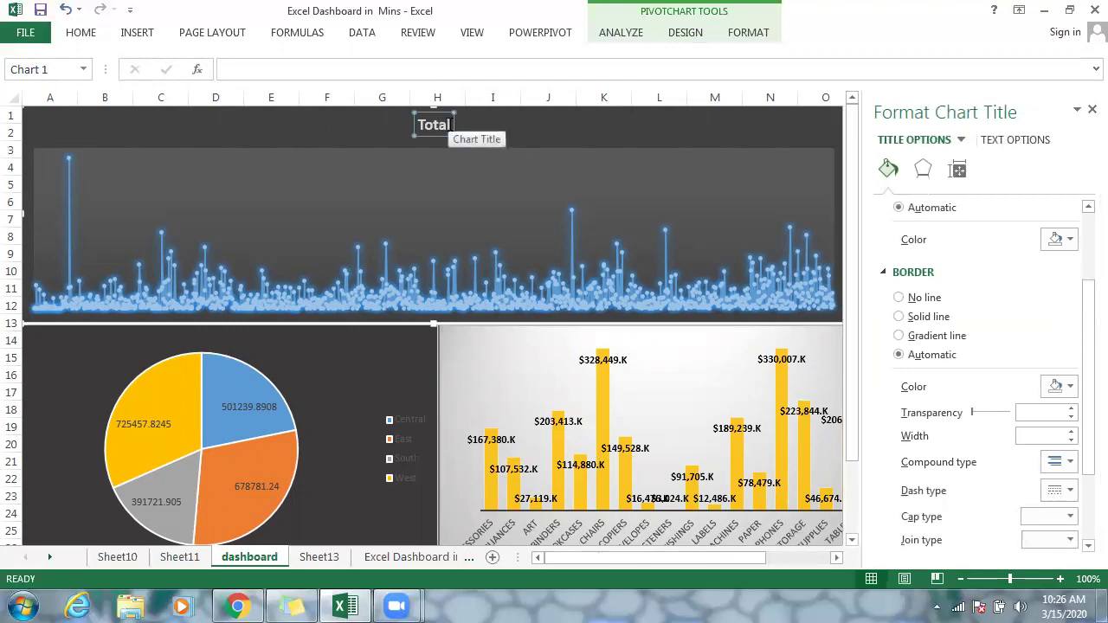
pyautogui.click(449, 124)
pyautogui.press('BackSpace')
pyautogui.press('BackSpace')
pyautogui.press('BackSpace')
pyautogui.press('BackSpace')
pyautogui.press('BackSpace')
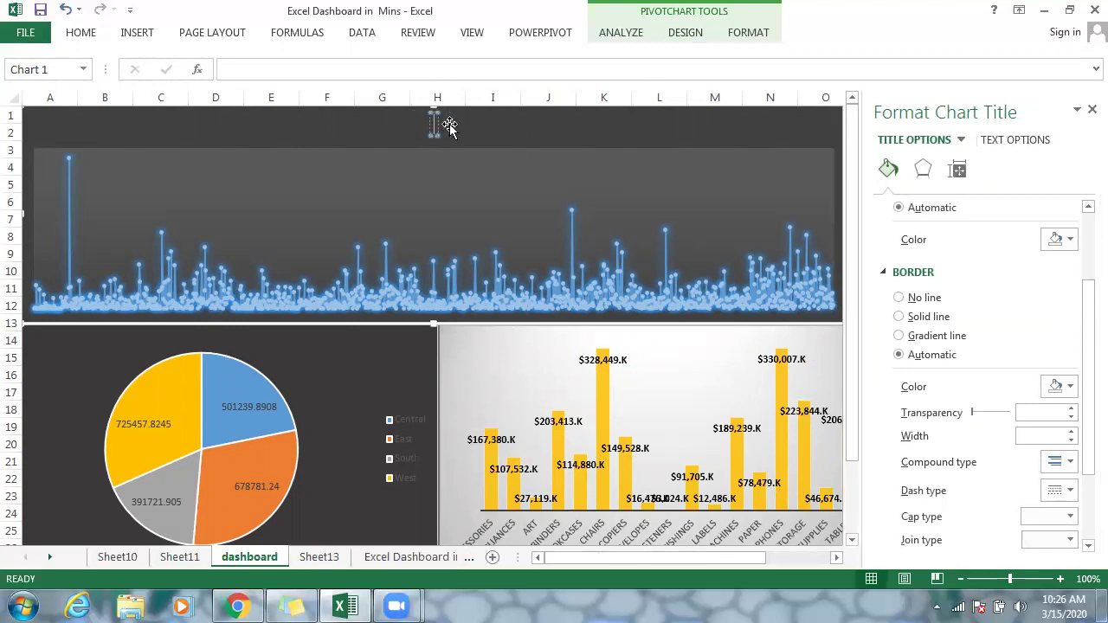
pyautogui.write('Sampl')
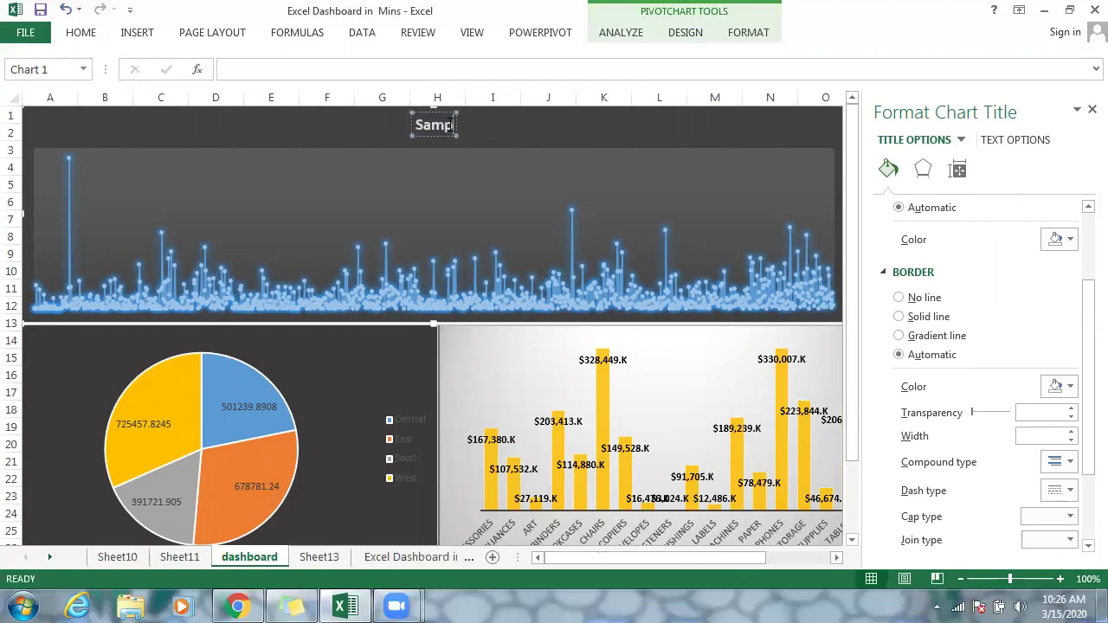
pyautogui.write('e Supers')
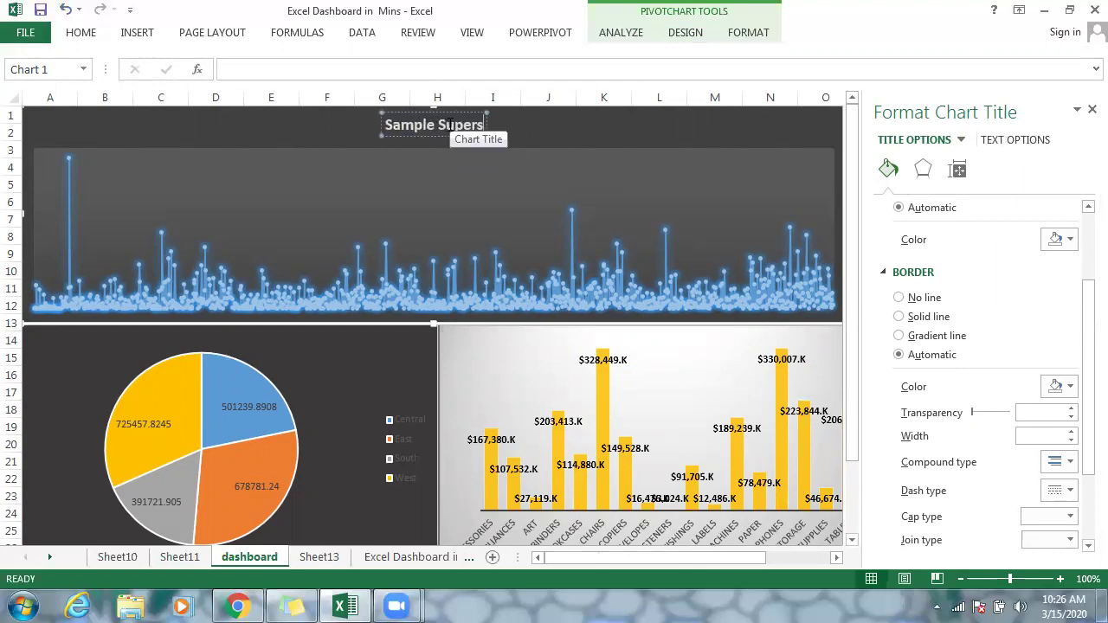
pyautogui.write('tore-')
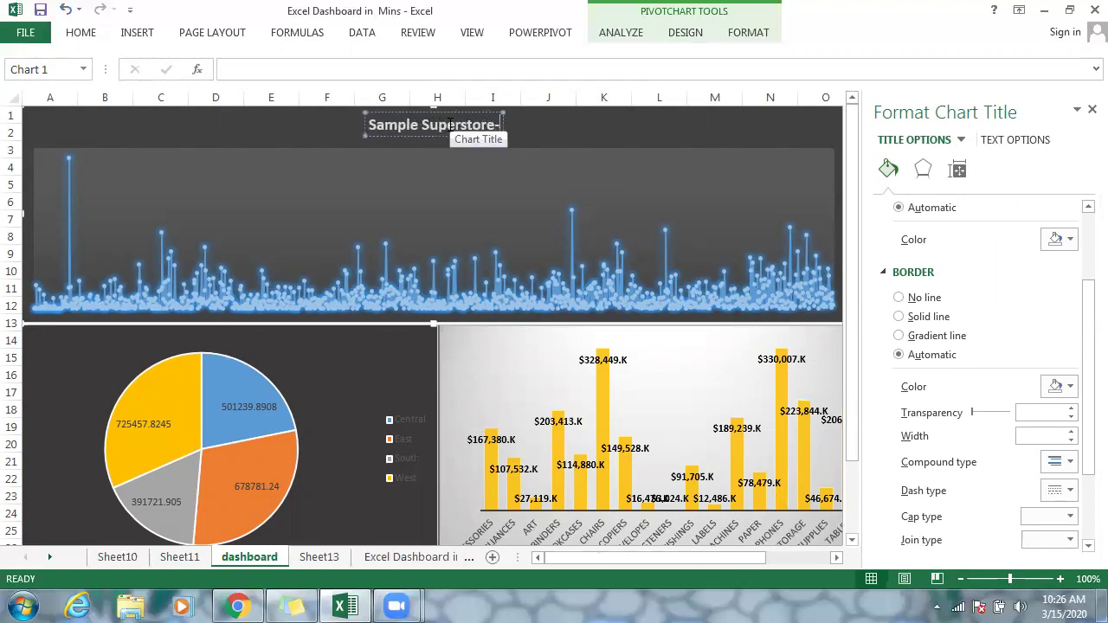
pyautogui.write(' Sales D')
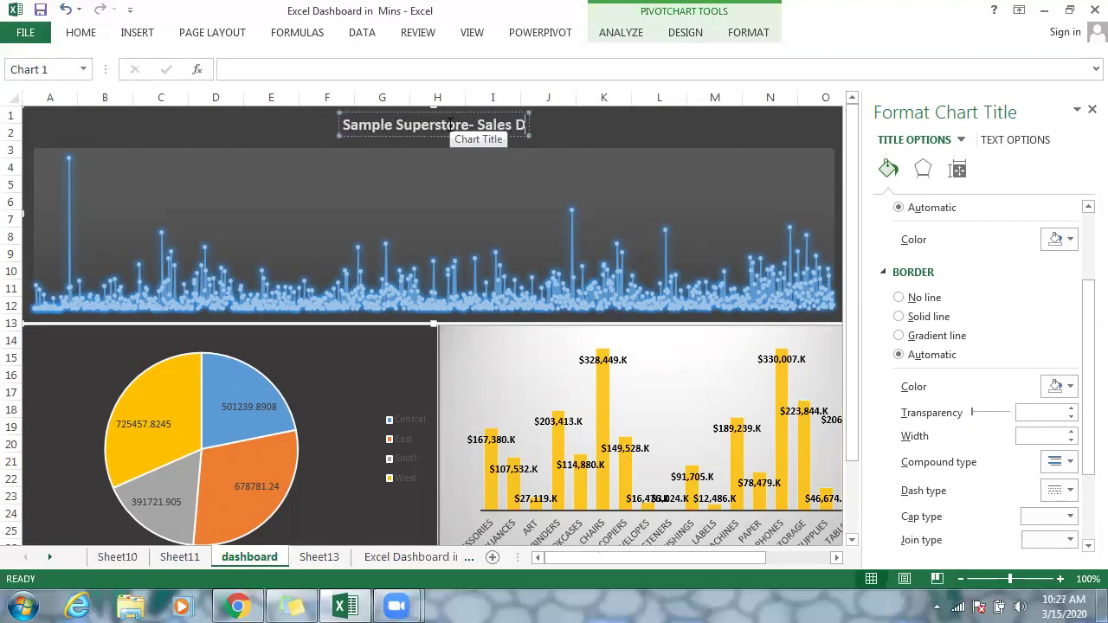
pyautogui.write('as')
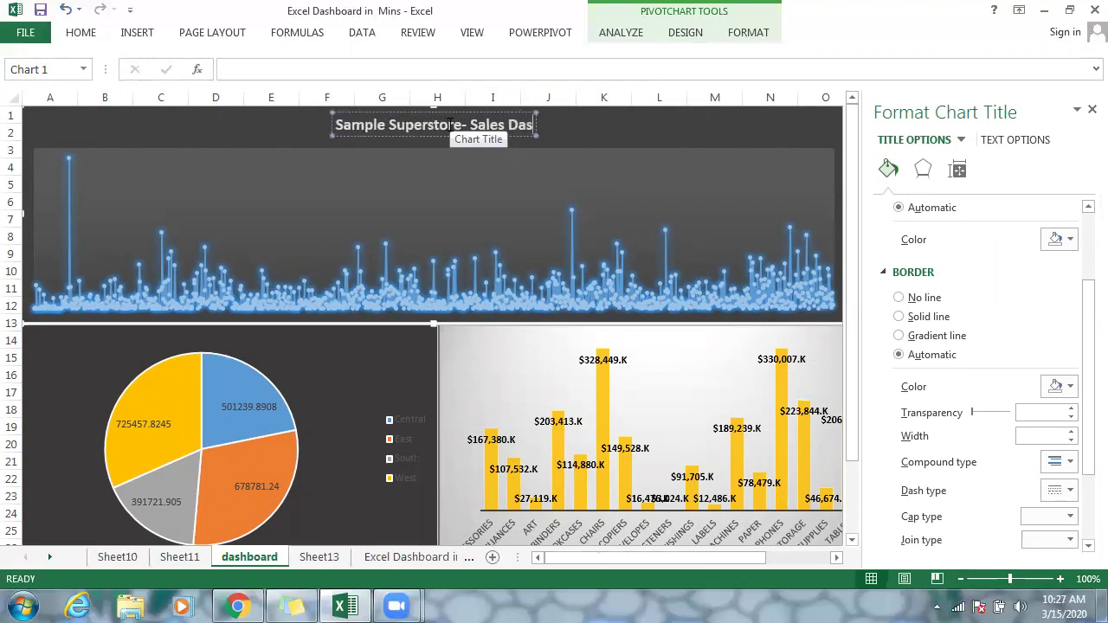
pyautogui.write('hboard')
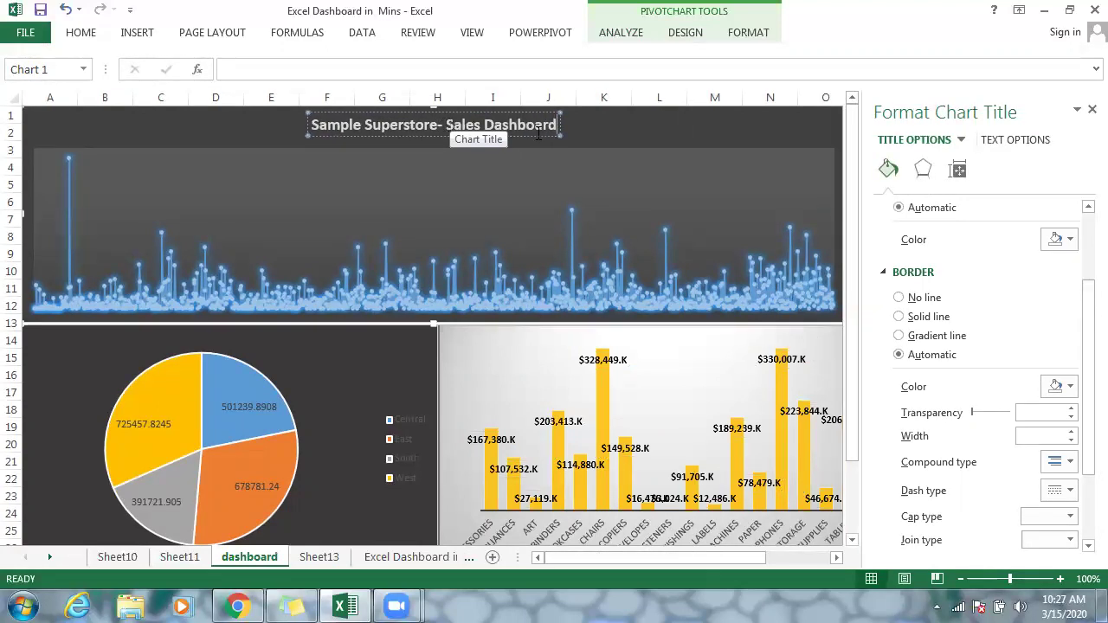
pyautogui.click(630, 127)
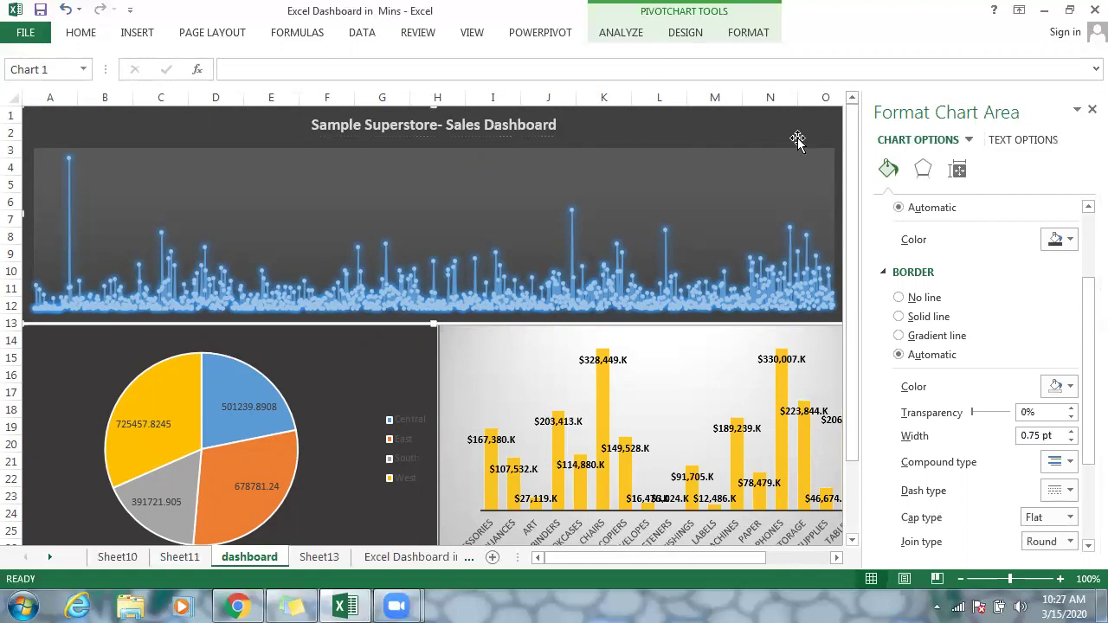
pyautogui.click(1091, 110)
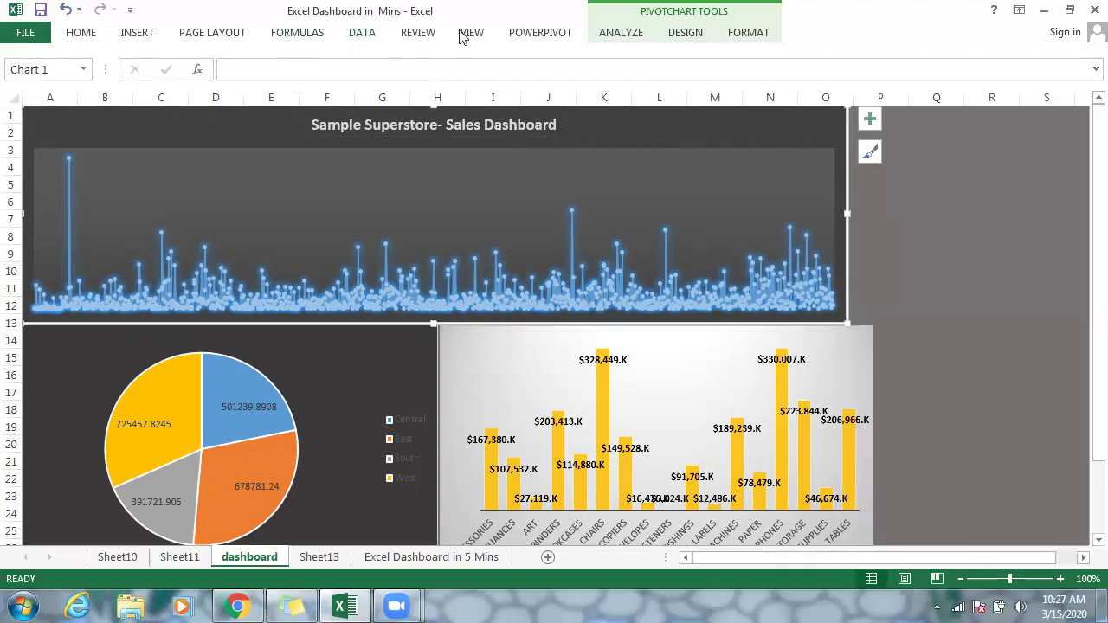
# - Insert an Order Date timeline for the line chart and move it up over the chart's outer end
pyautogui.click(620, 33)
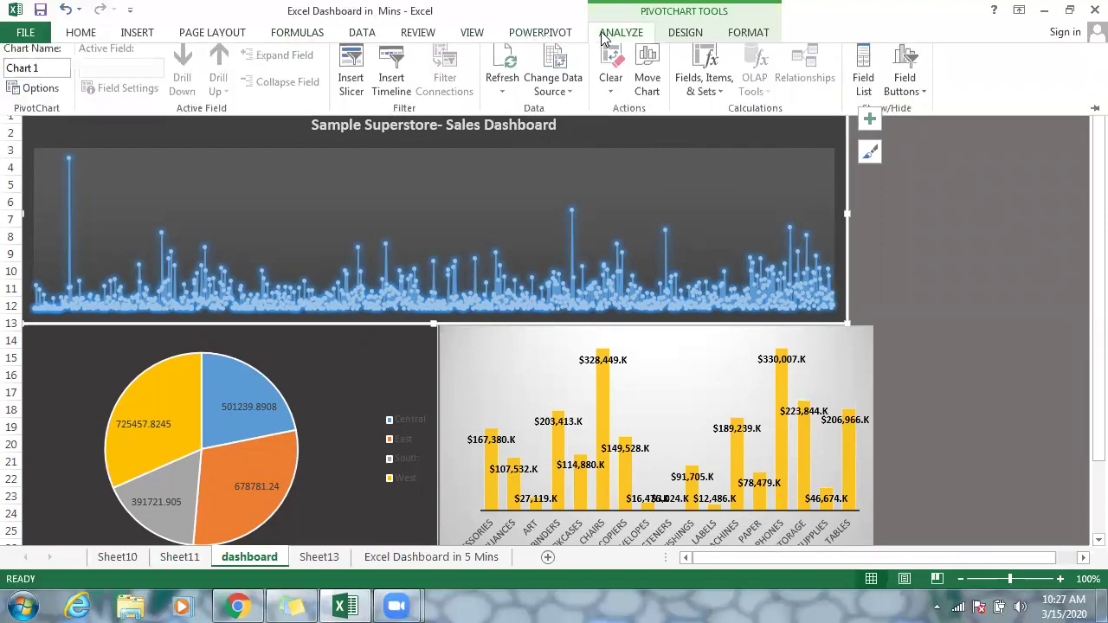
pyautogui.click(385, 95)
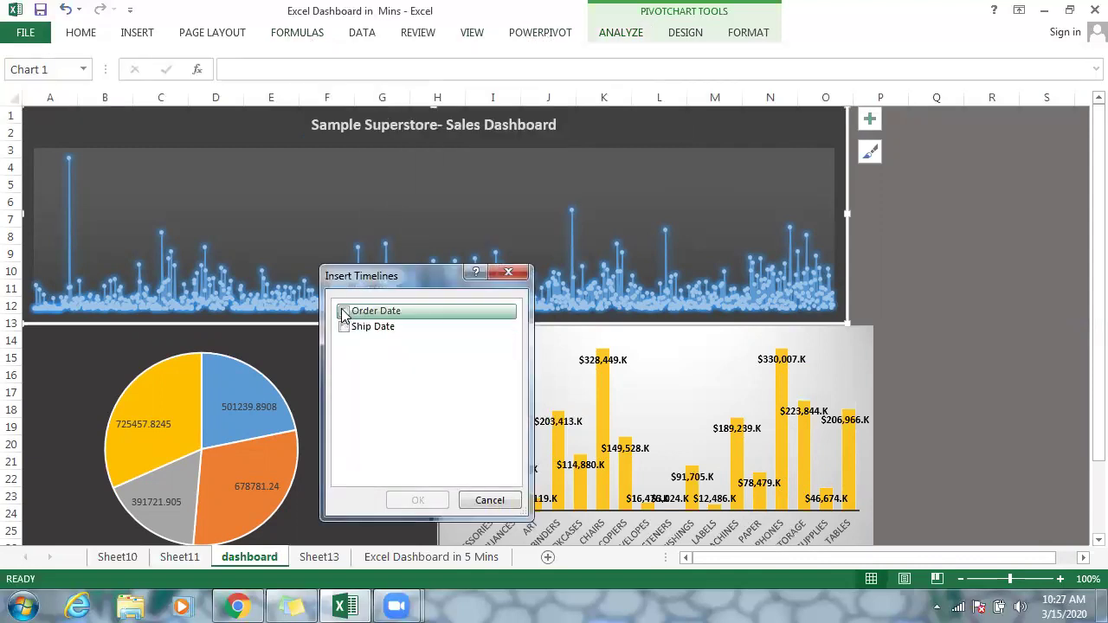
pyautogui.click(344, 312)
pyautogui.click(400, 500)
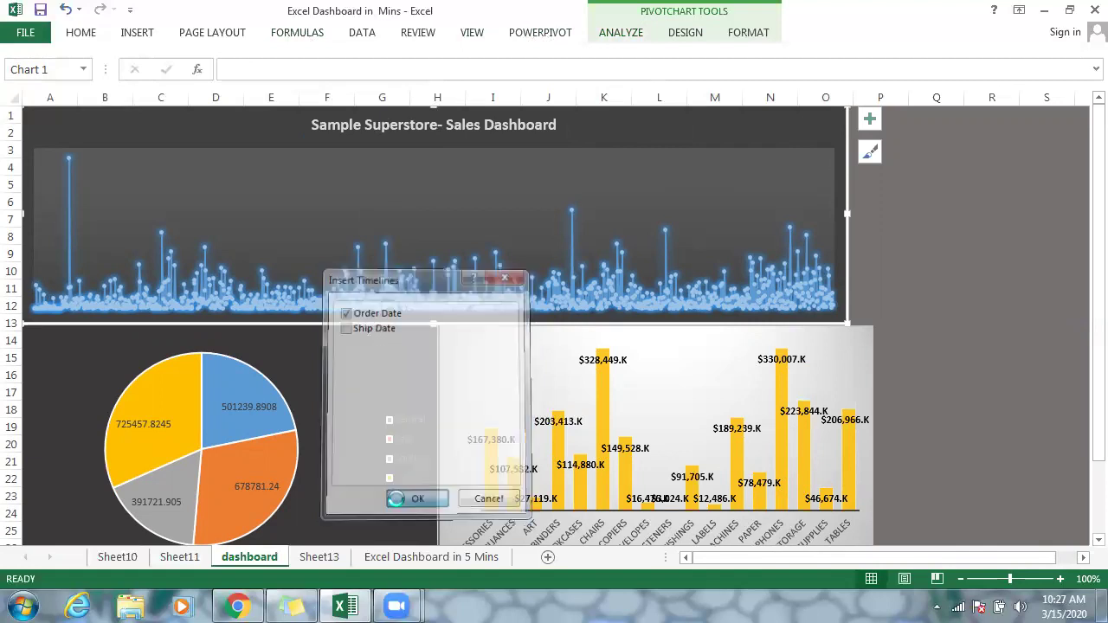
pyautogui.moveTo(581, 287); pyautogui.dragTo(724, 193)
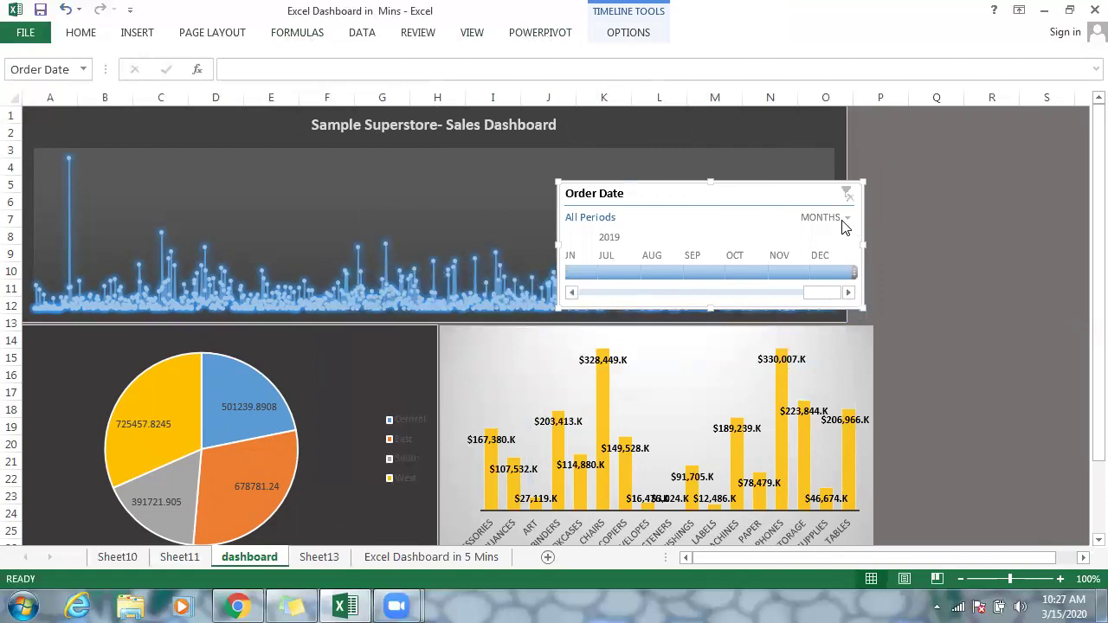
# - Switch the Order Date timeline to years, narrow it to fit 2016 to 2019, and place it beside the line chart over columns P to S
pyautogui.click(843, 219)
pyautogui.click(843, 238)
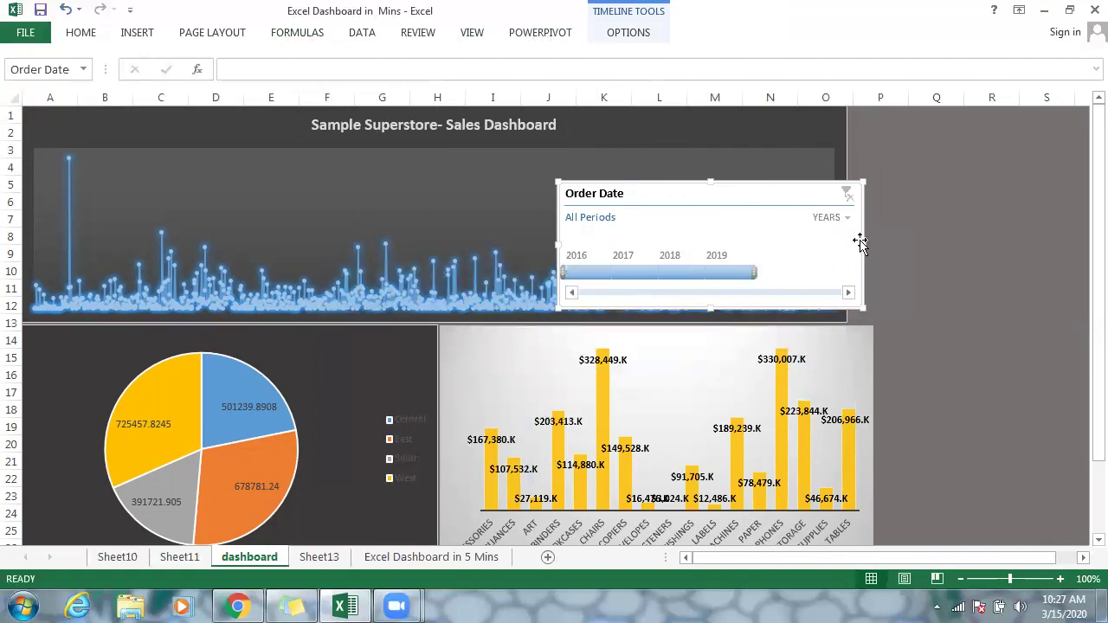
pyautogui.moveTo(863, 244); pyautogui.dragTo(766, 250)
pyautogui.moveTo(674, 196); pyautogui.dragTo(973, 130)
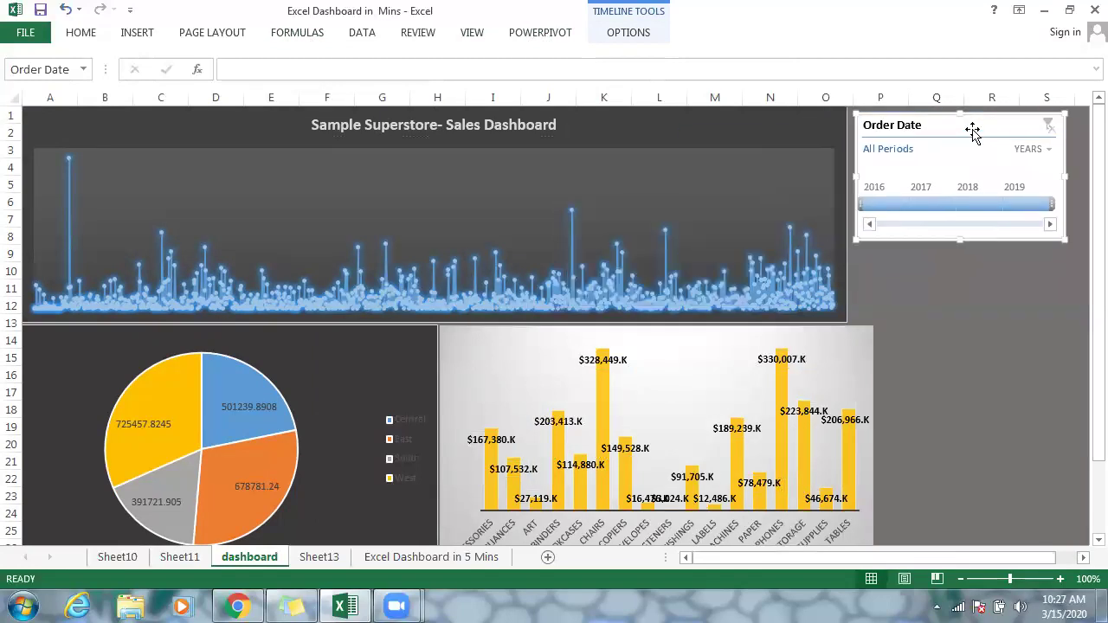
# - Filter the line chart with the Order Date timeline by 2016, 2018 and finally 2019
pyautogui.click(935, 205)
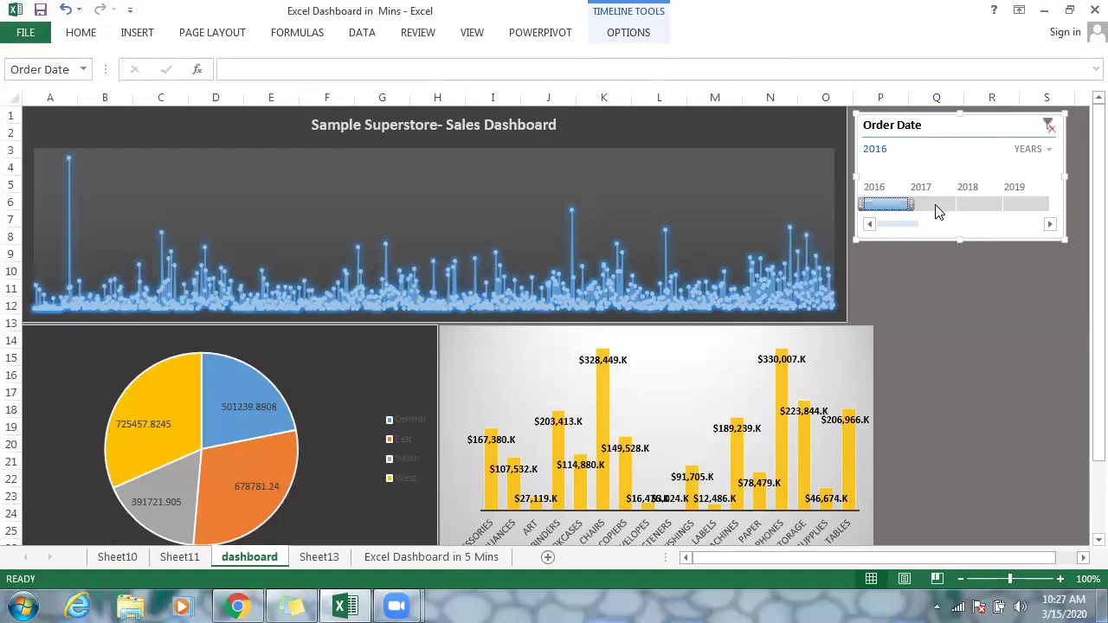
pyautogui.click(969, 205)
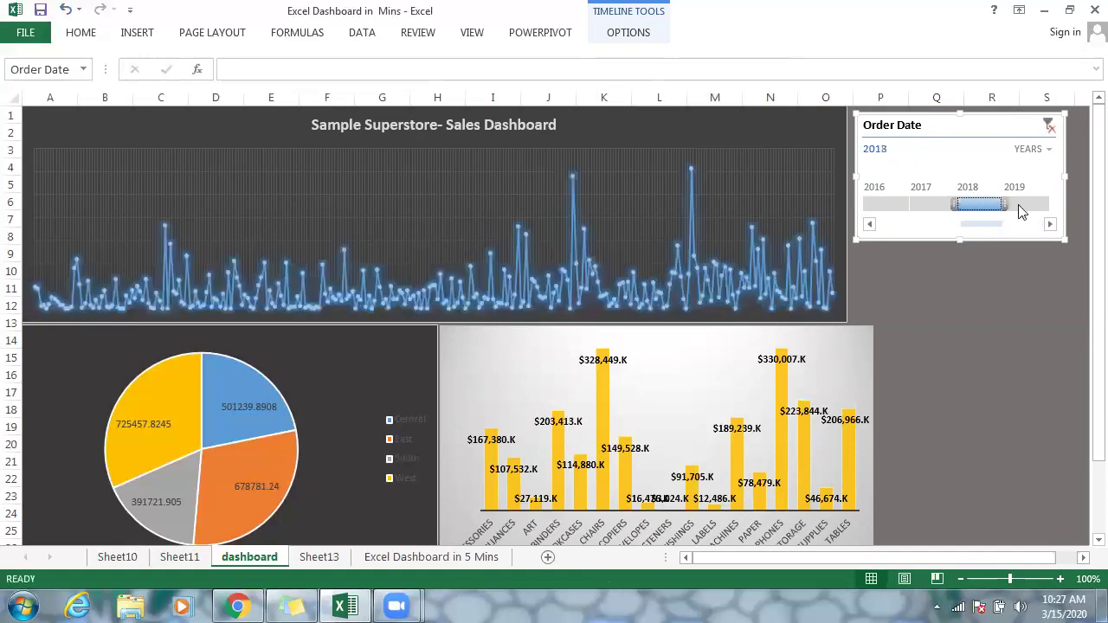
pyautogui.click(1017, 205)
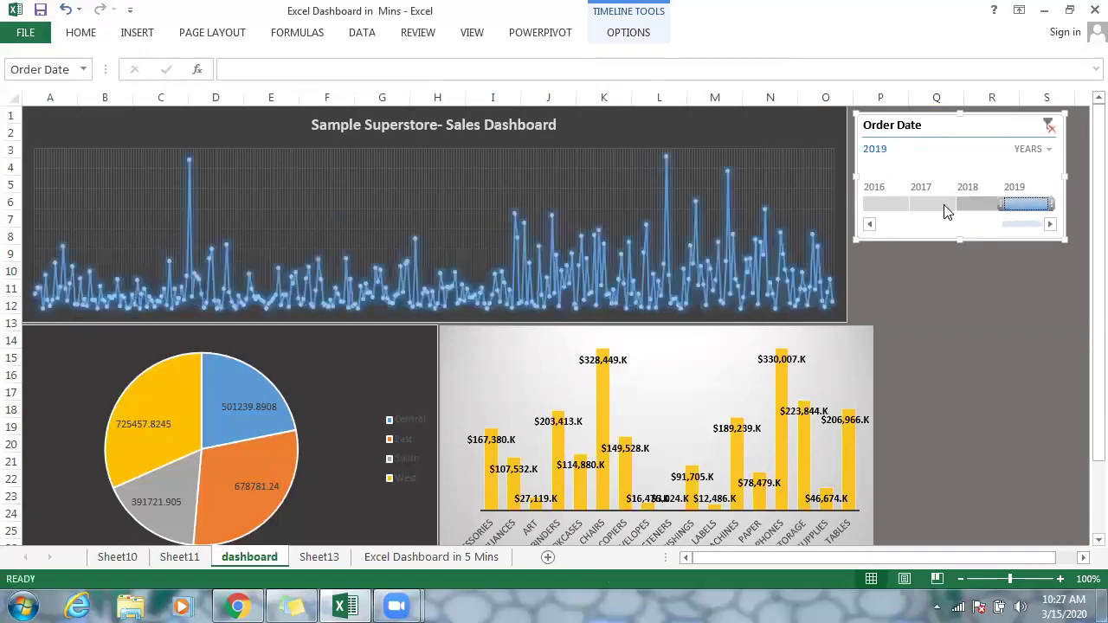
# - Connect the Order Date timeline to PivotTable8 and PivotTable9 as well, so it filters all three charts
pyautogui.rightClick(928, 128)
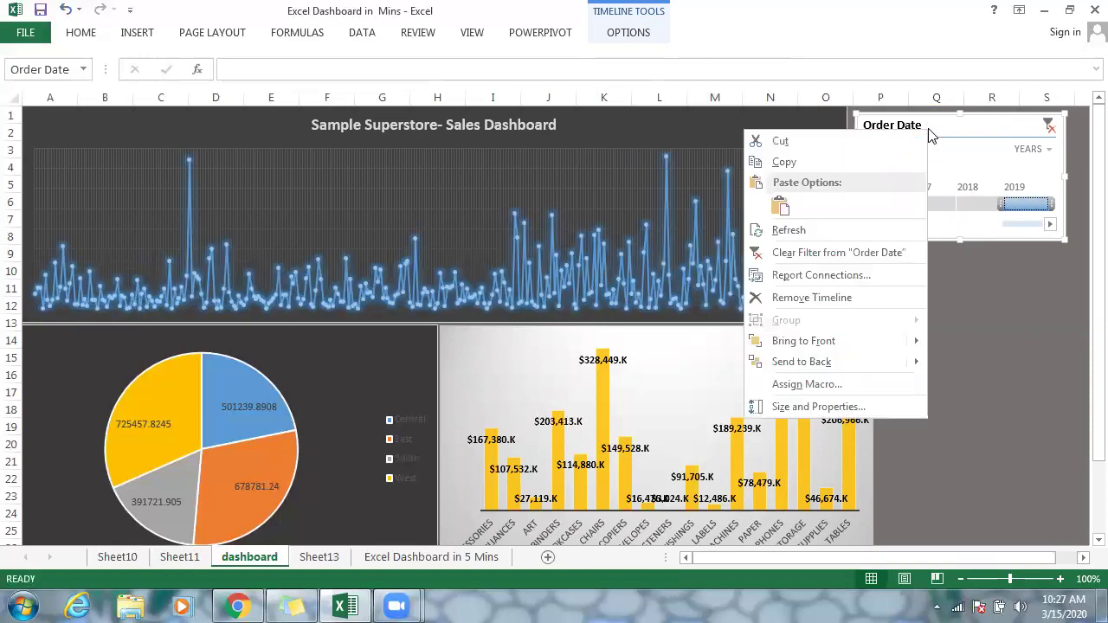
pyautogui.click(829, 275)
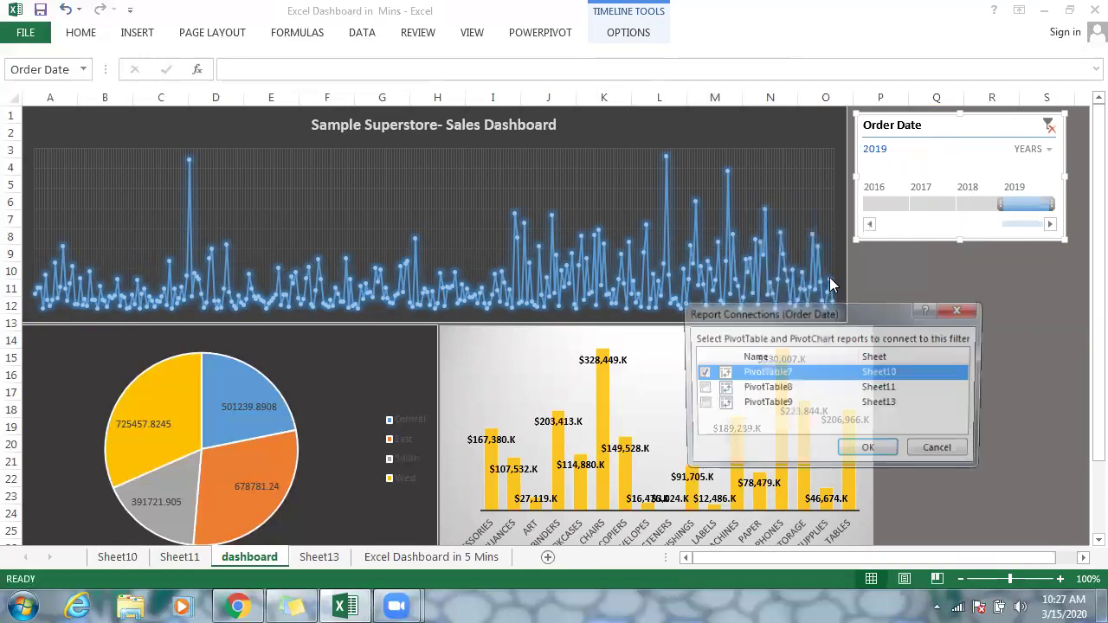
pyautogui.click(700, 388)
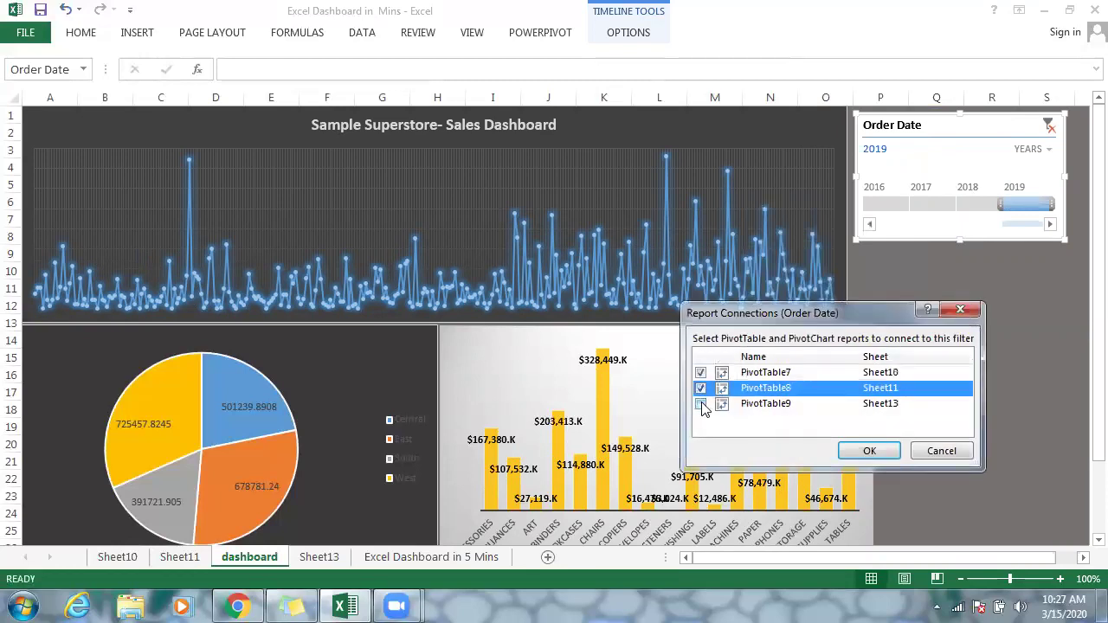
pyautogui.click(700, 403)
pyautogui.click(867, 454)
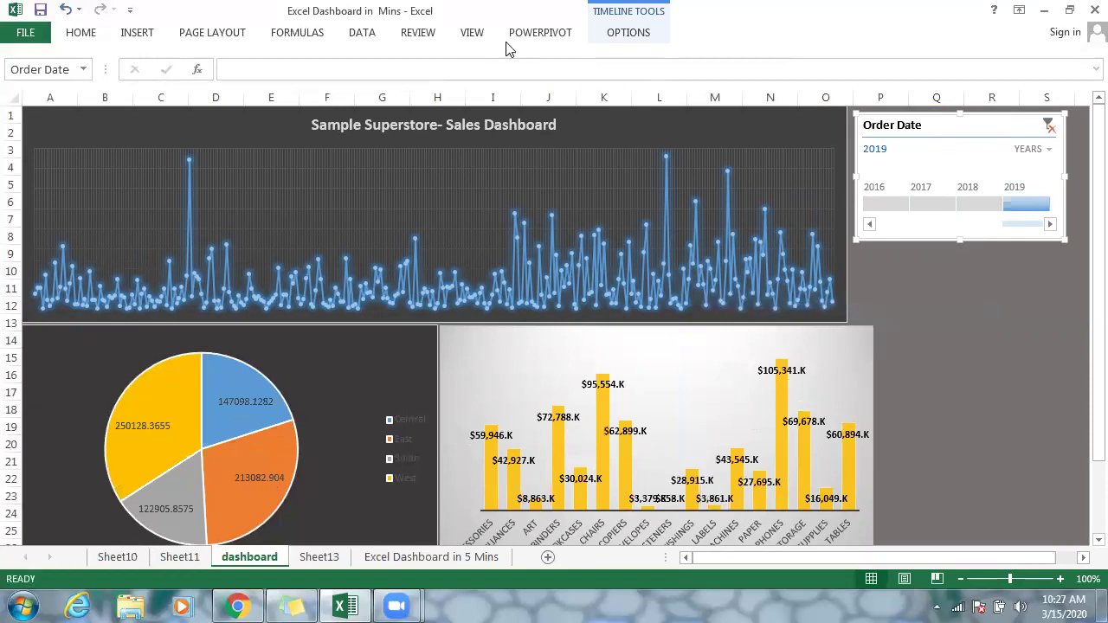
# - Insert Category and Segment slicers for the line chart
pyautogui.click(603, 128)
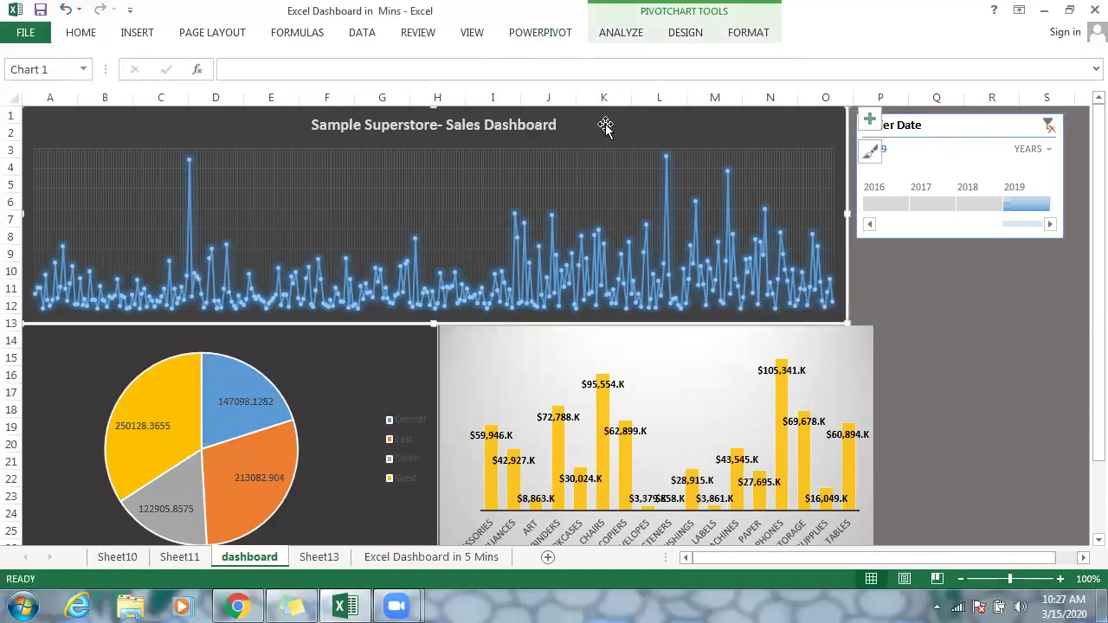
pyautogui.click(619, 32)
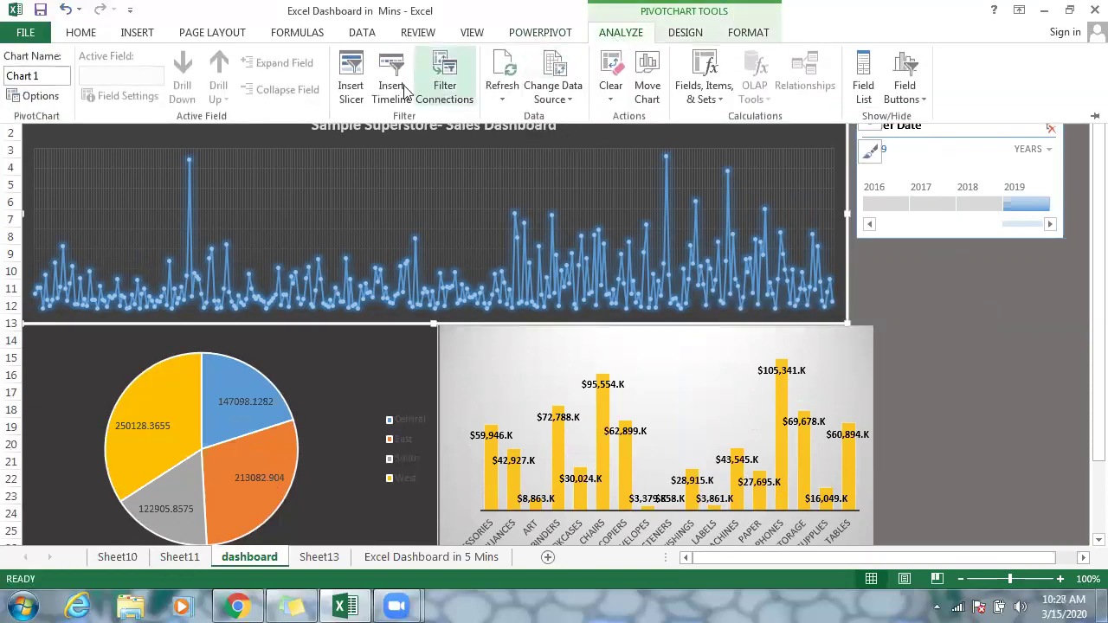
pyautogui.click(352, 89)
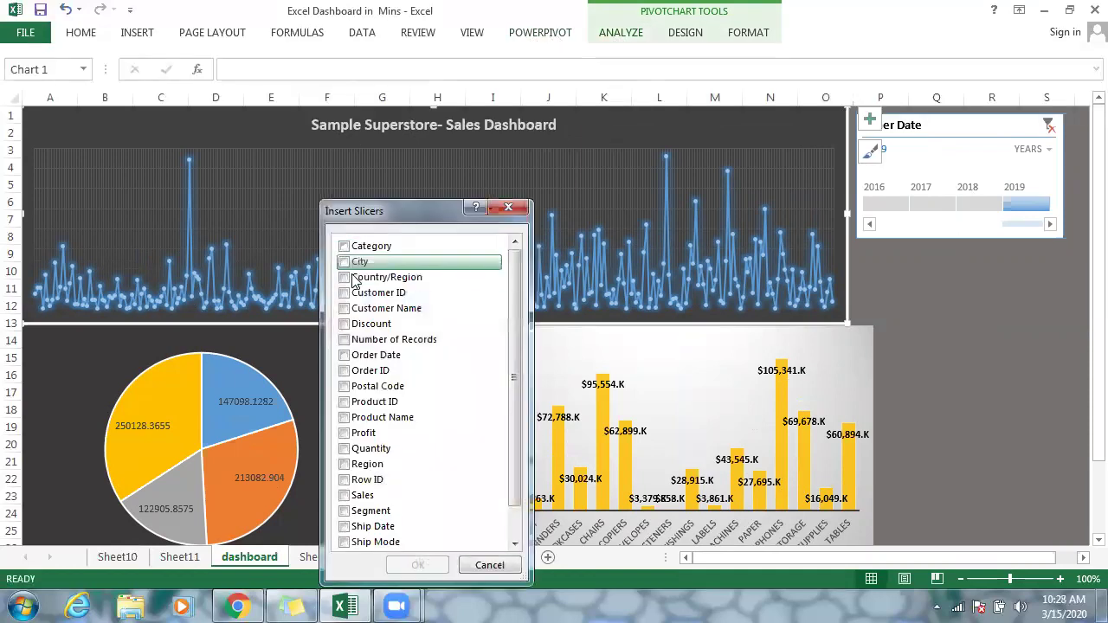
pyautogui.click(345, 247)
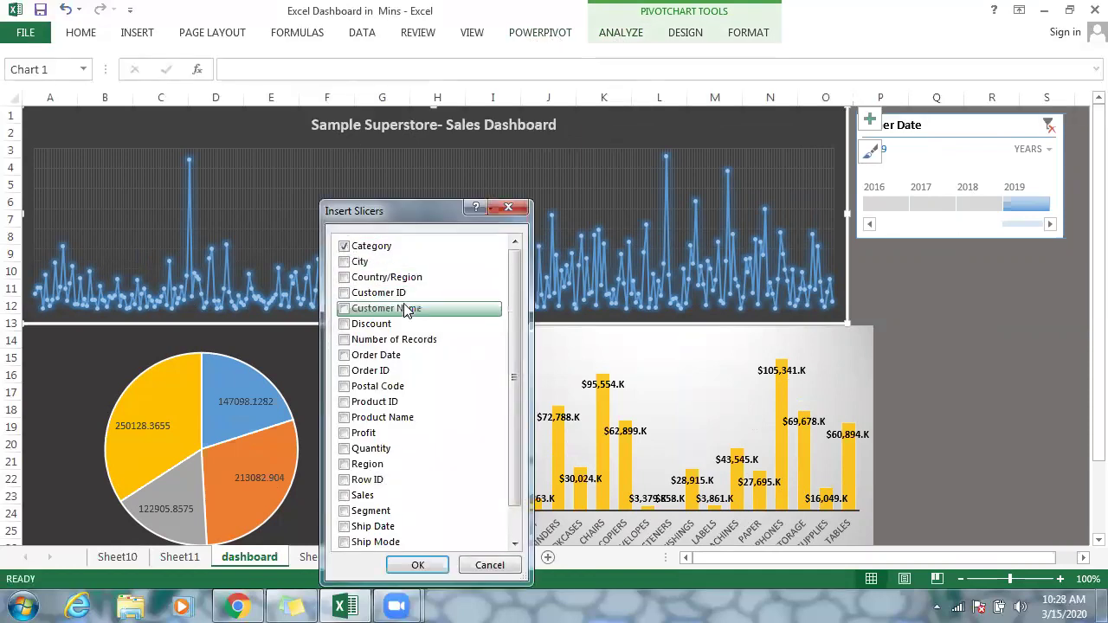
pyautogui.scroll(-1, 516, 351)
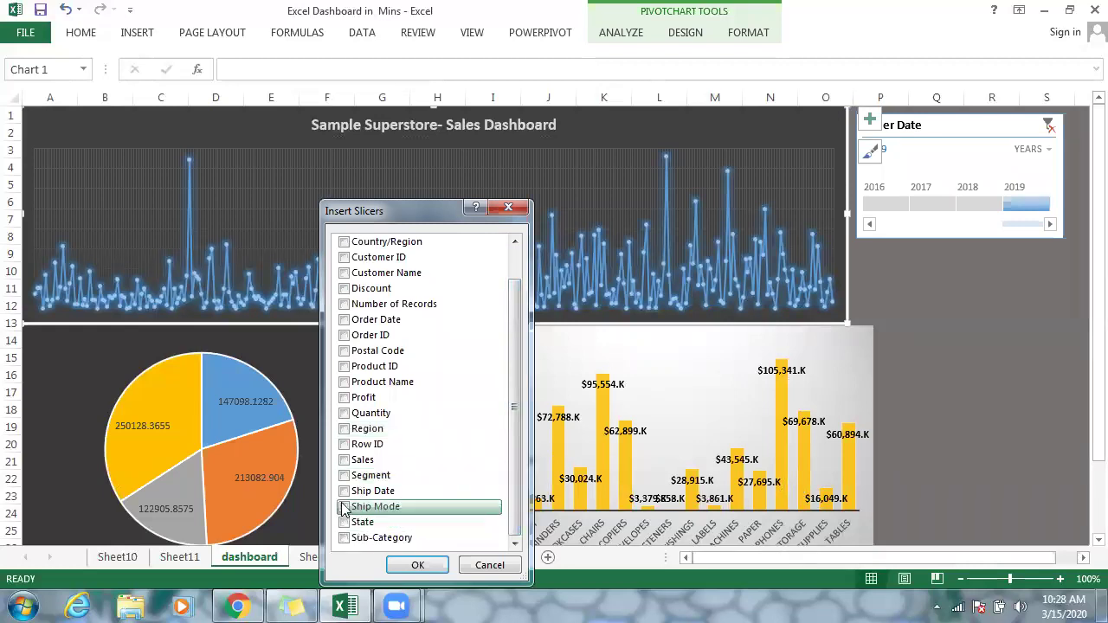
pyautogui.click(343, 475)
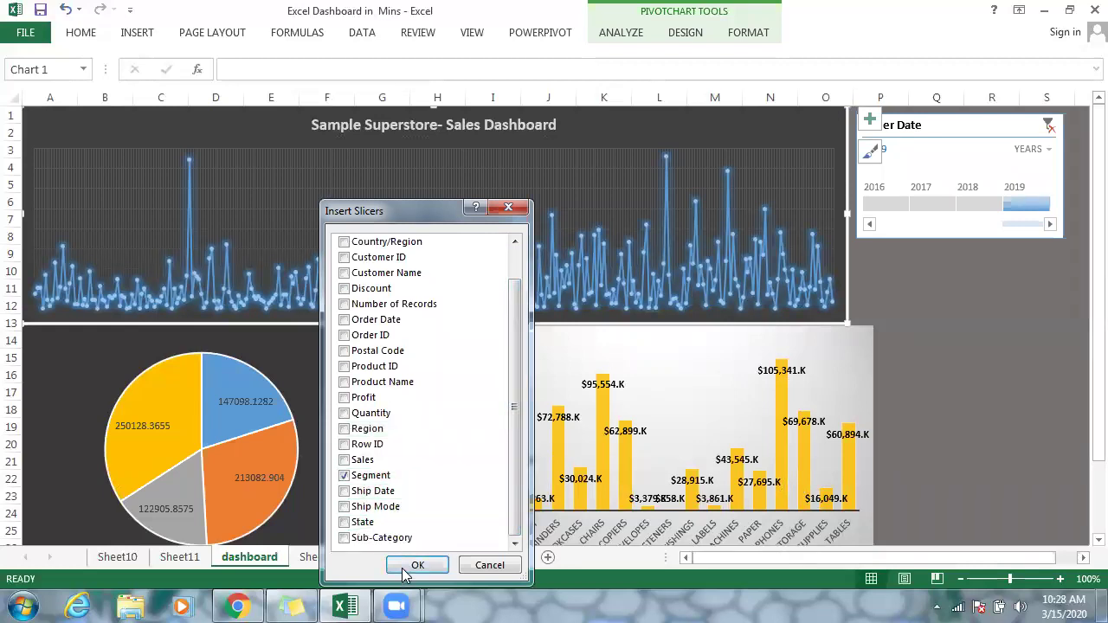
pyautogui.press('Return')
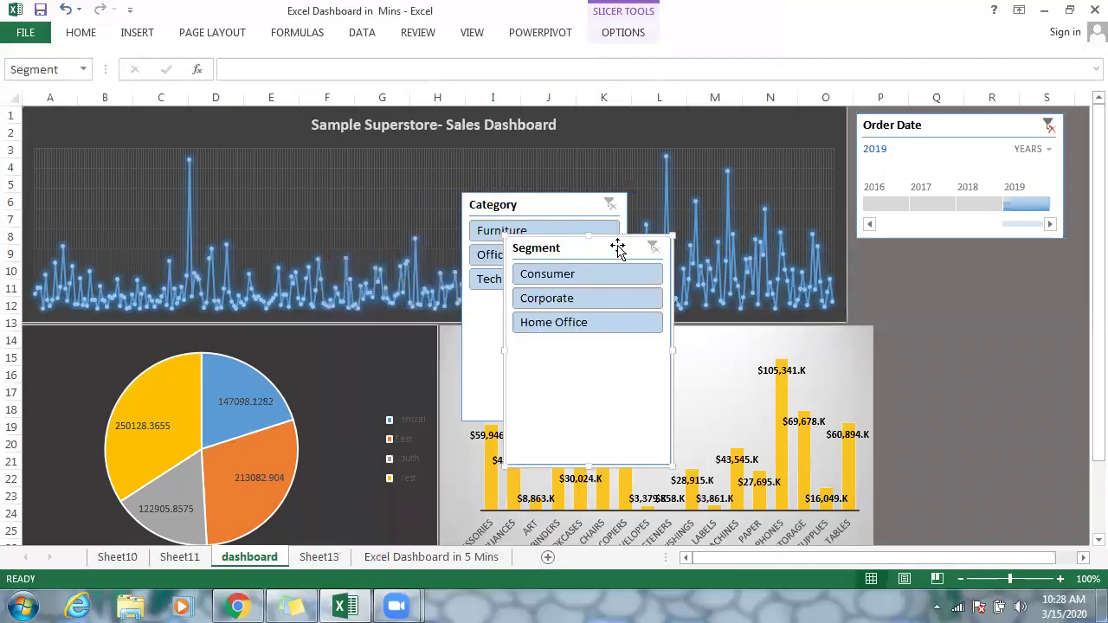
# - Place the Segment slicer directly below the Order Date timeline, shorten it to fit its three items and widen it to about column S
pyautogui.moveTo(611, 248); pyautogui.dragTo(960, 251)
pyautogui.moveTo(938, 436); pyautogui.dragTo(932, 343)
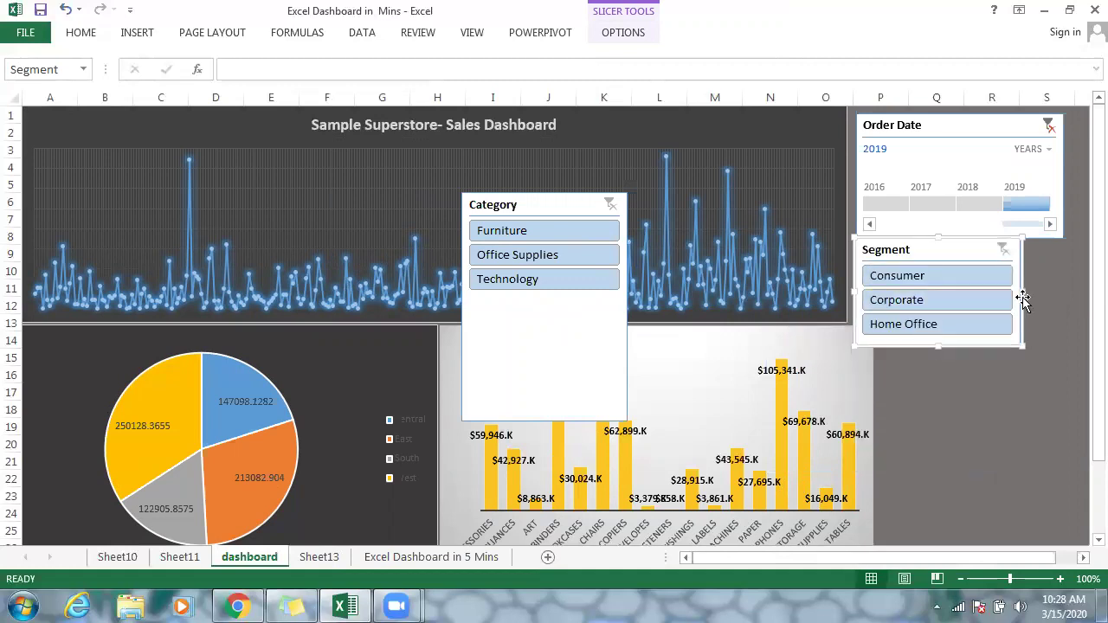
pyautogui.moveTo(1024, 293); pyautogui.dragTo(1077, 287)
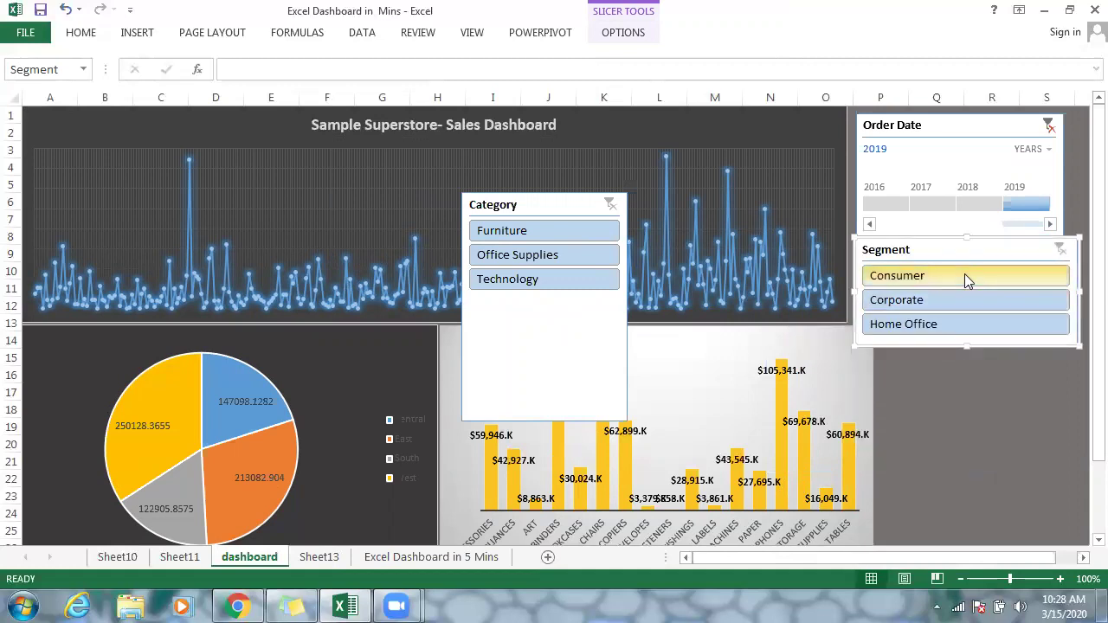
# - Shorten the Category slicer and stack it directly below the Segment slicer, nudging Segment slightly away from the line chart
pyautogui.moveTo(571, 206); pyautogui.dragTo(986, 200)
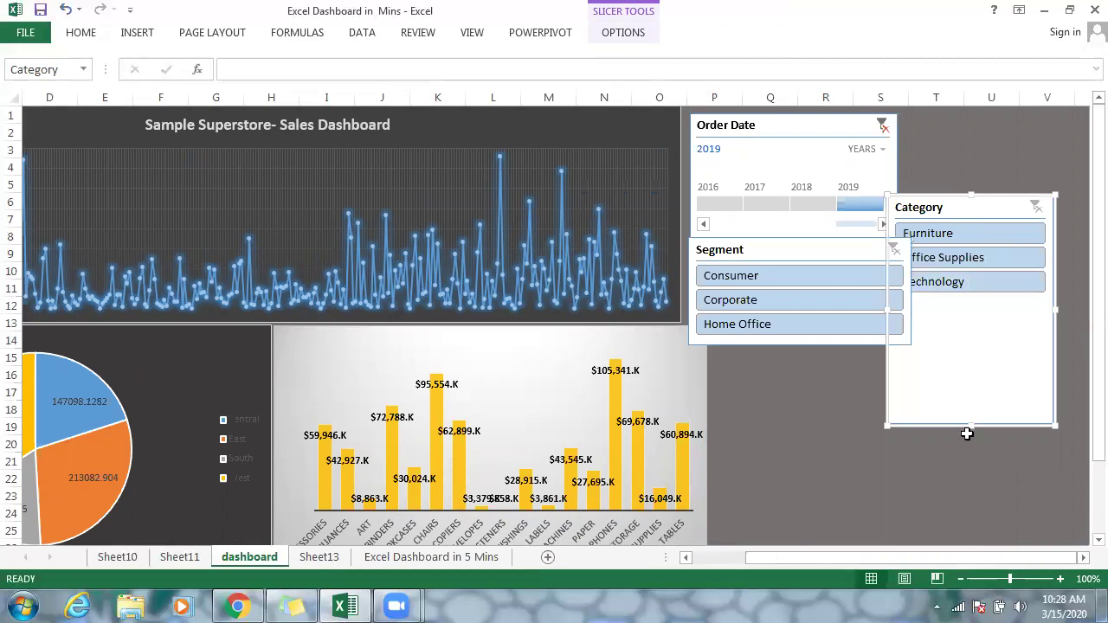
pyautogui.moveTo(970, 412); pyautogui.dragTo(816, 376)
pyautogui.moveTo(782, 248); pyautogui.dragTo(789, 248)
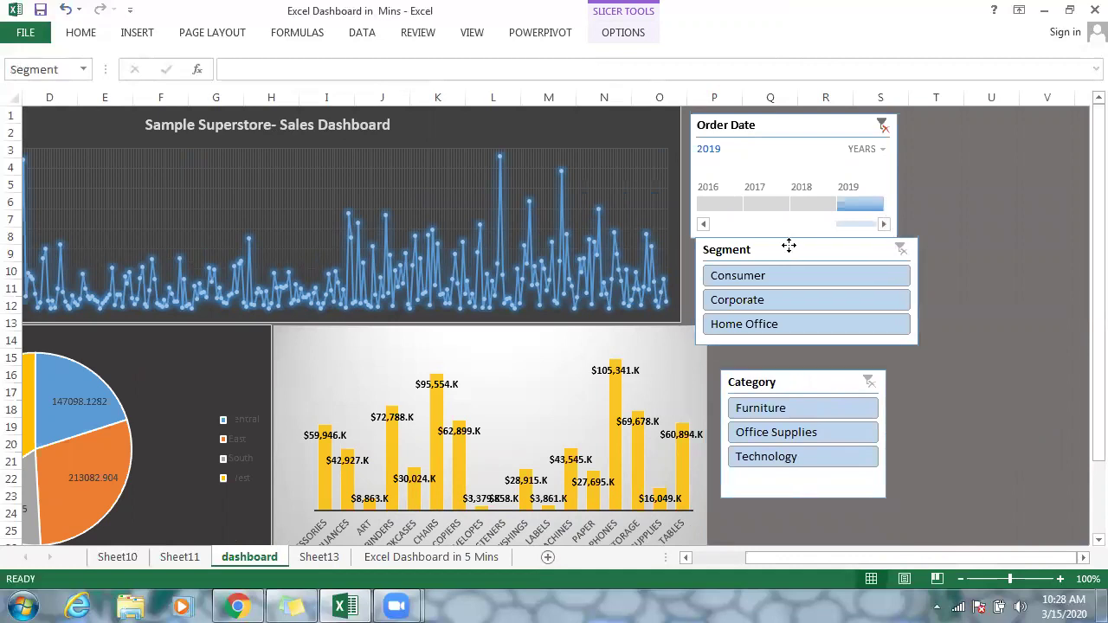
pyautogui.click(776, 381)
pyautogui.moveTo(776, 381); pyautogui.dragTo(758, 360)
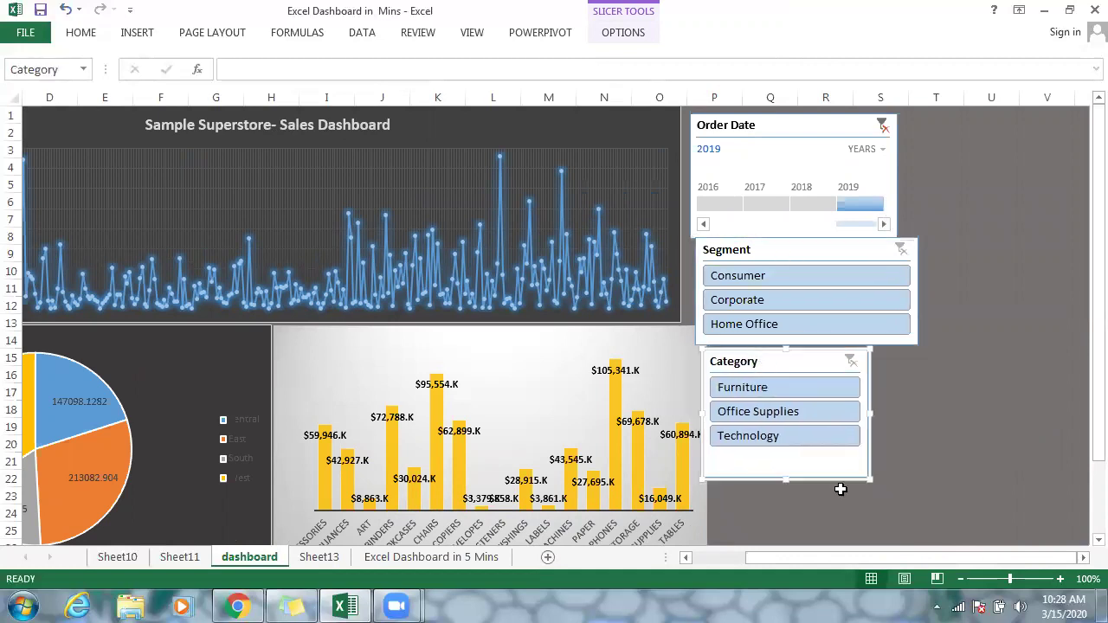
pyautogui.hscroll(-3, 856, 493)
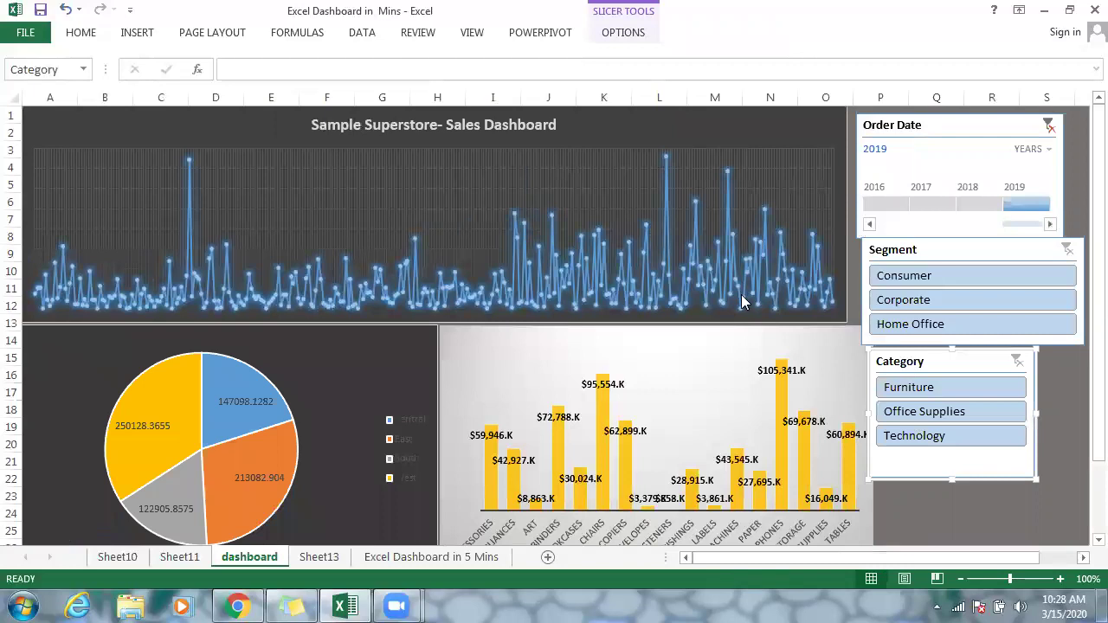
pyautogui.moveTo(948, 359); pyautogui.dragTo(956, 362)
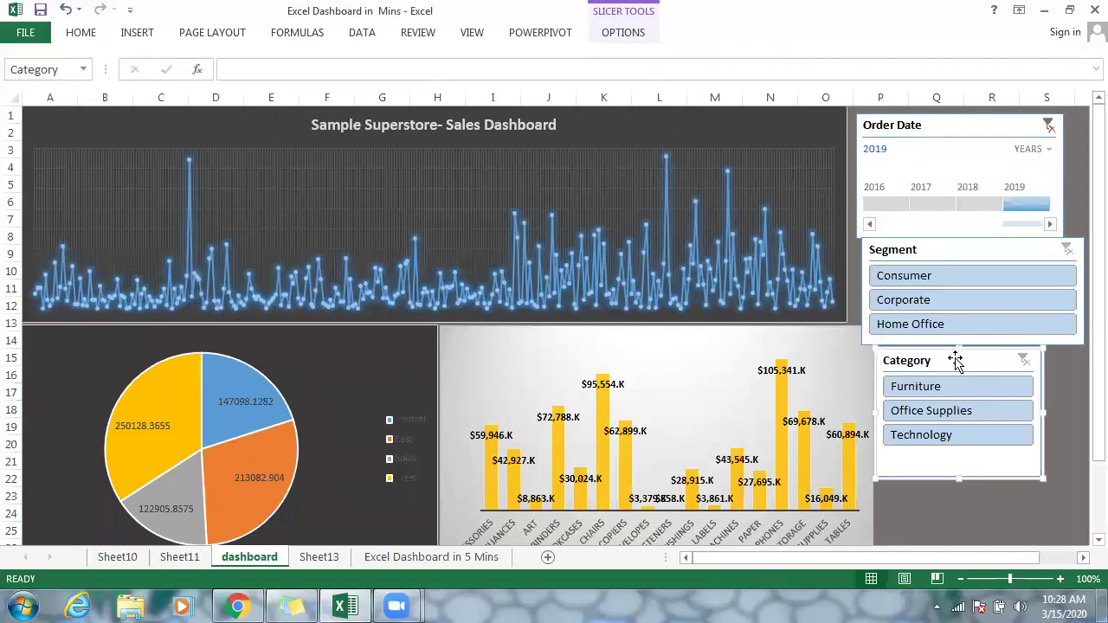
# - Connect the Category slicer to PivotTable8 and PivotTable9 in addition to PivotTable7
pyautogui.rightClick(958, 364)
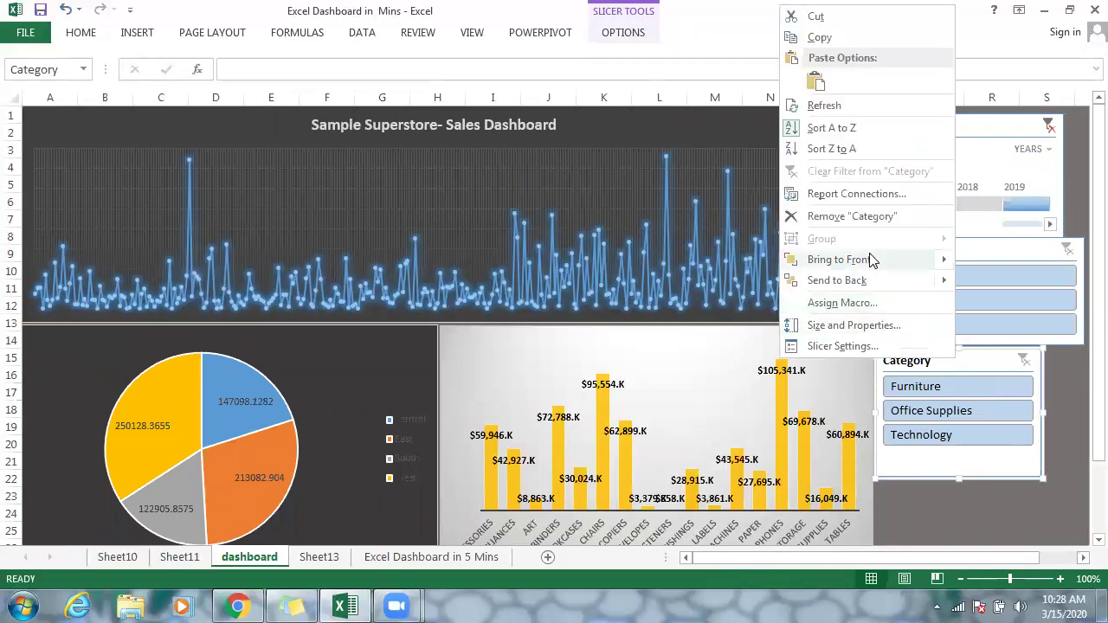
pyautogui.click(837, 195)
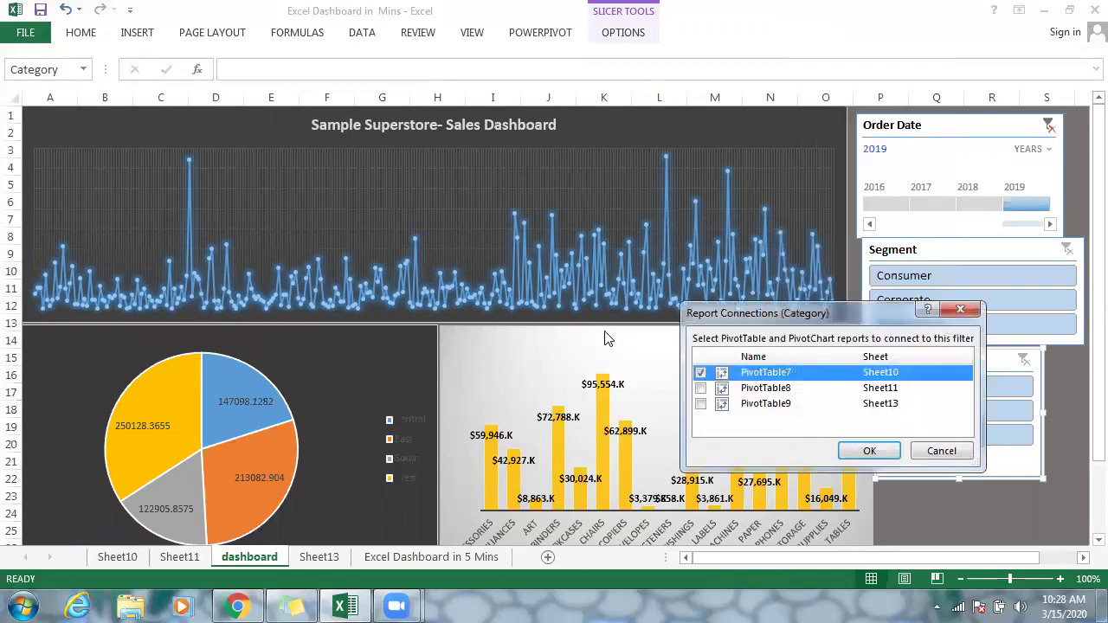
pyautogui.click(700, 388)
pyautogui.click(700, 403)
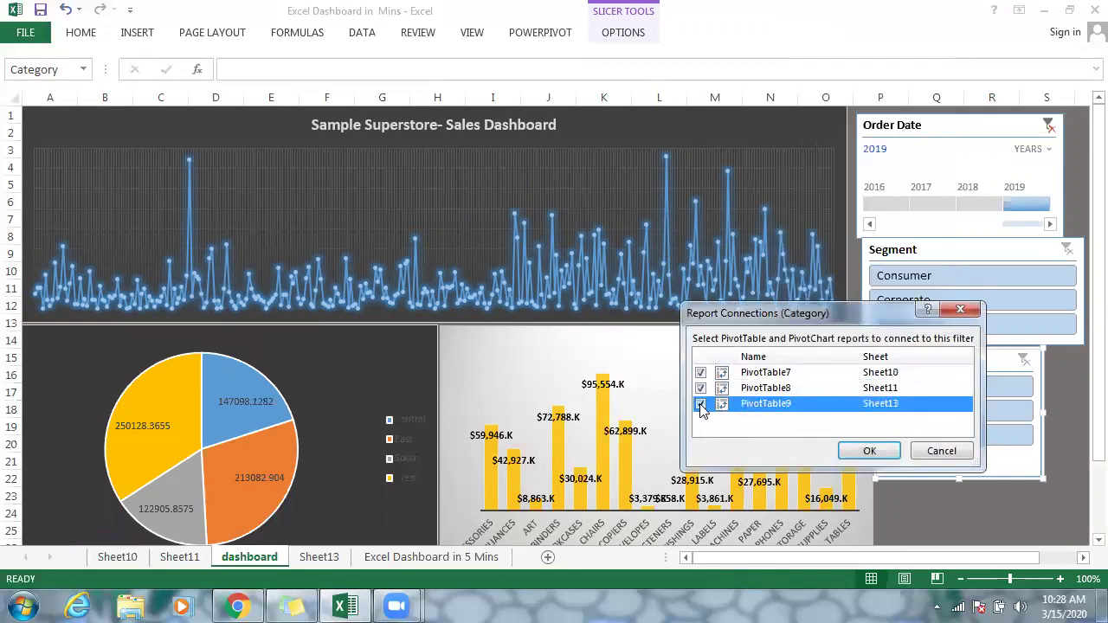
pyautogui.click(868, 451)
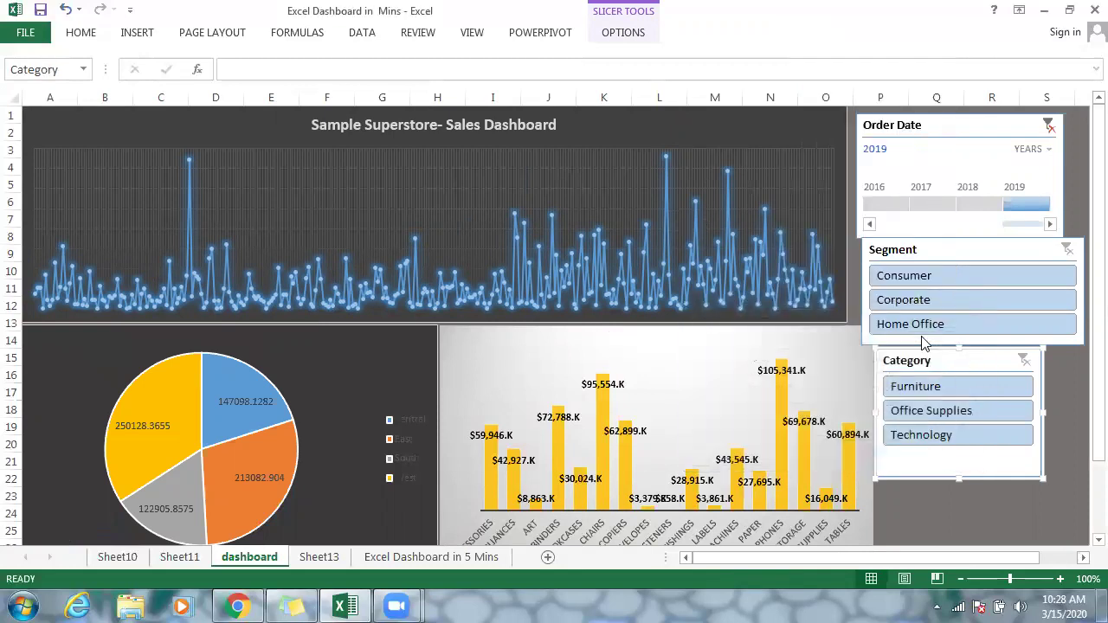
# - Connect the Segment slicer to PivotTable8 and PivotTable9 in addition to PivotTable7
pyautogui.click(966, 252)
pyautogui.rightClick(964, 255)
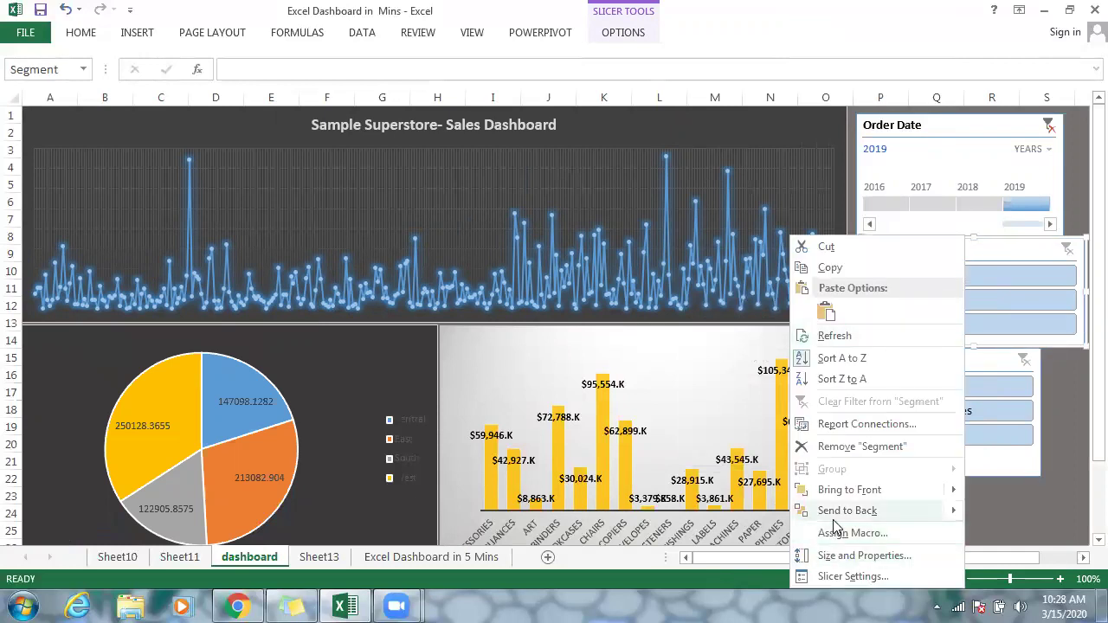
pyautogui.click(840, 426)
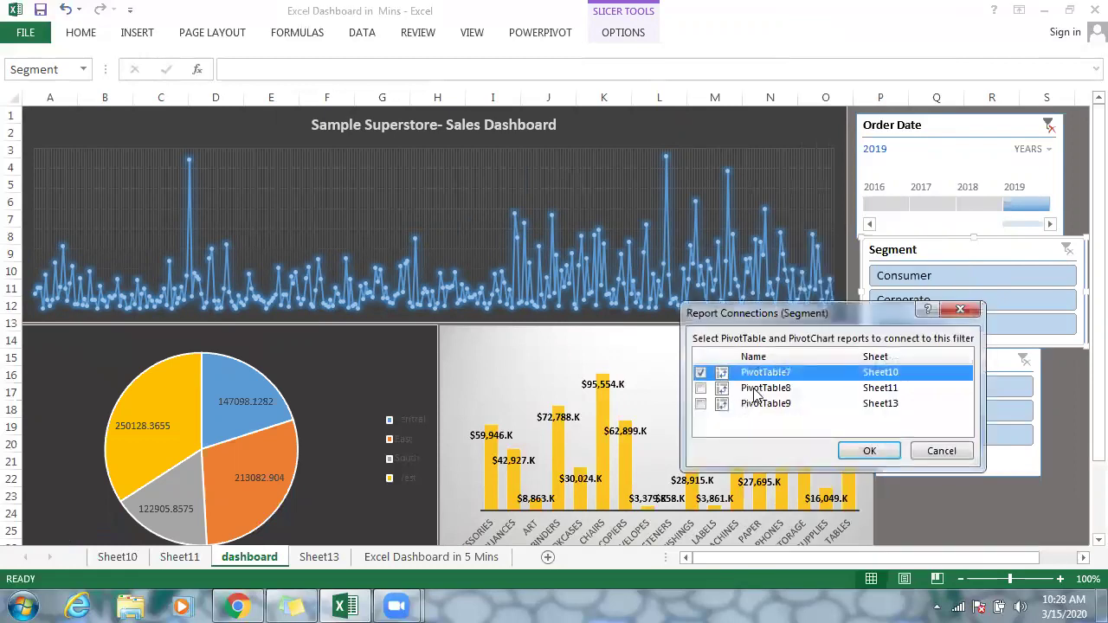
pyautogui.click(699, 389)
pyautogui.click(701, 403)
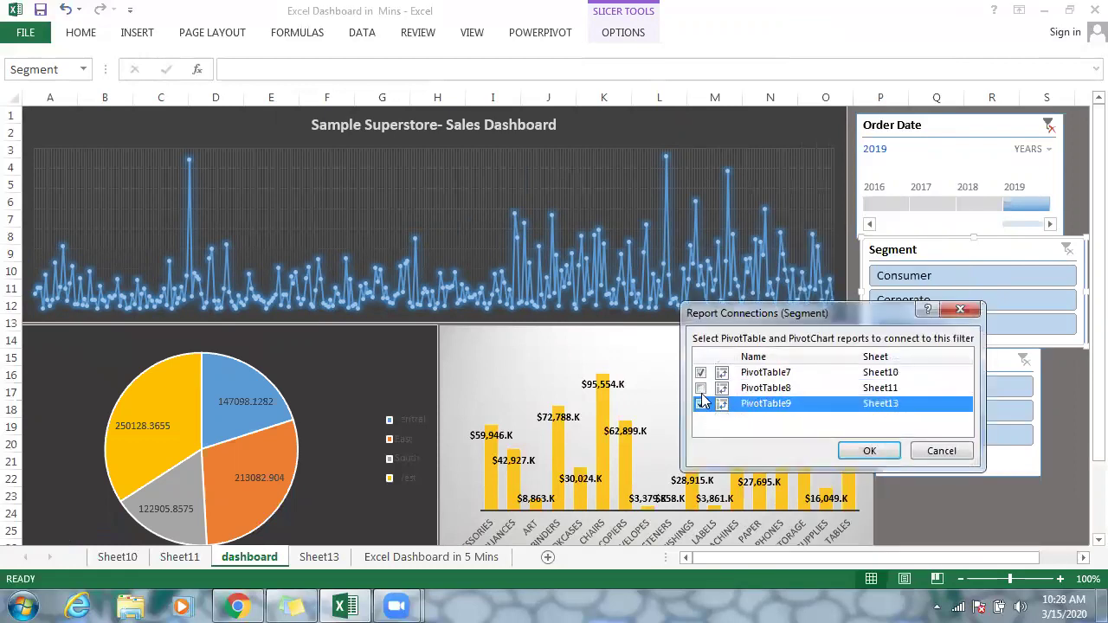
pyautogui.click(700, 387)
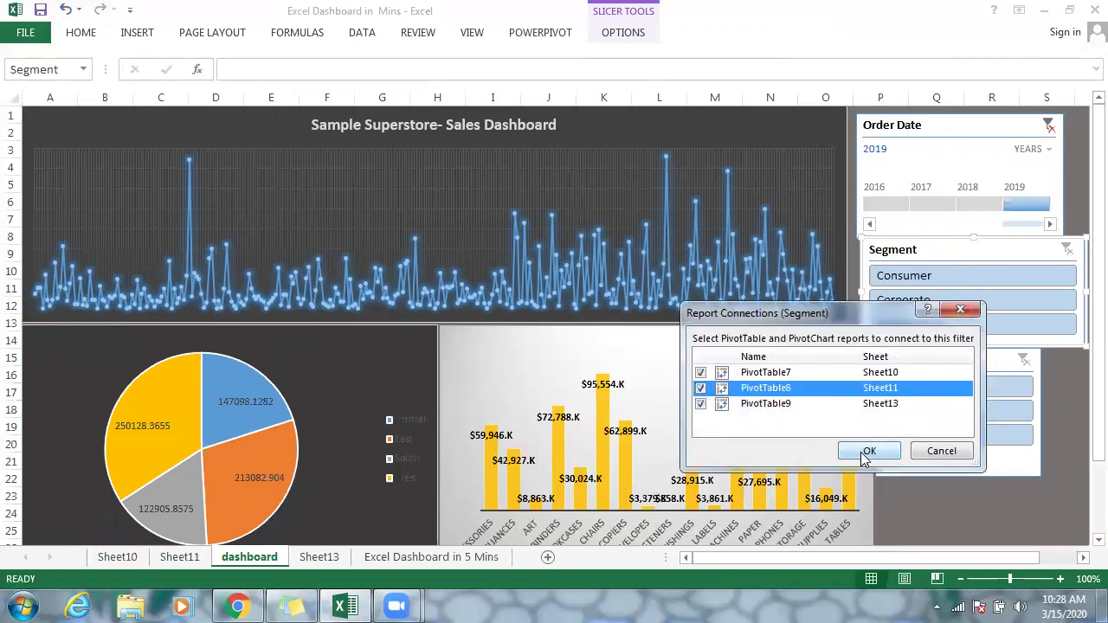
pyautogui.click(867, 452)
# - Filter the dashboard with the Segment slicer by Consumer, Corporate and finally Home Office
pyautogui.click(921, 279)
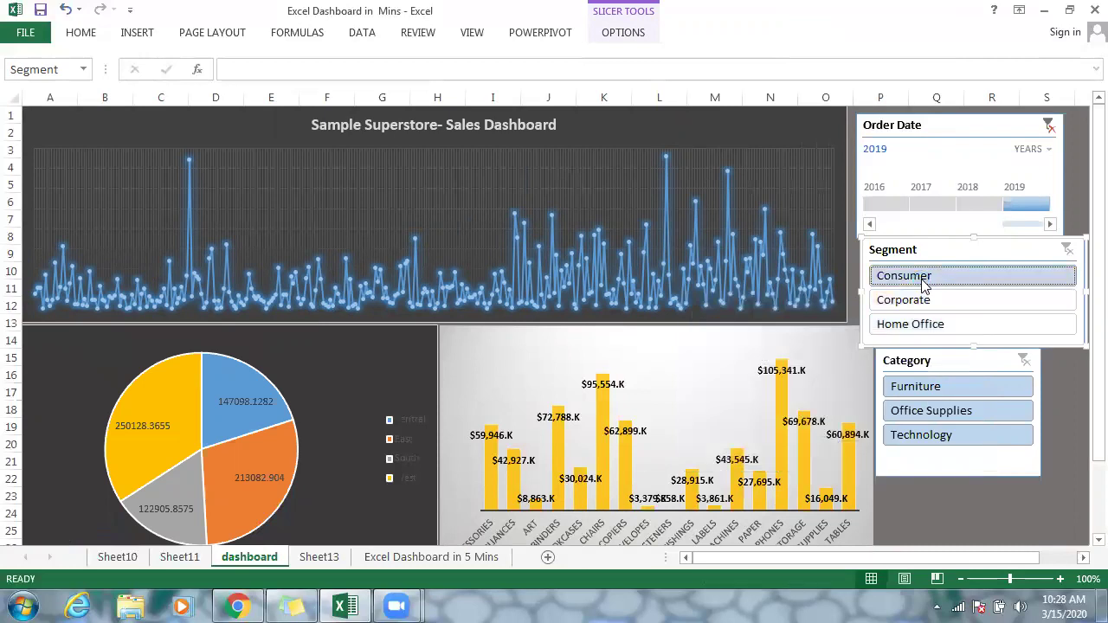
pyautogui.click(926, 300)
pyautogui.click(924, 323)
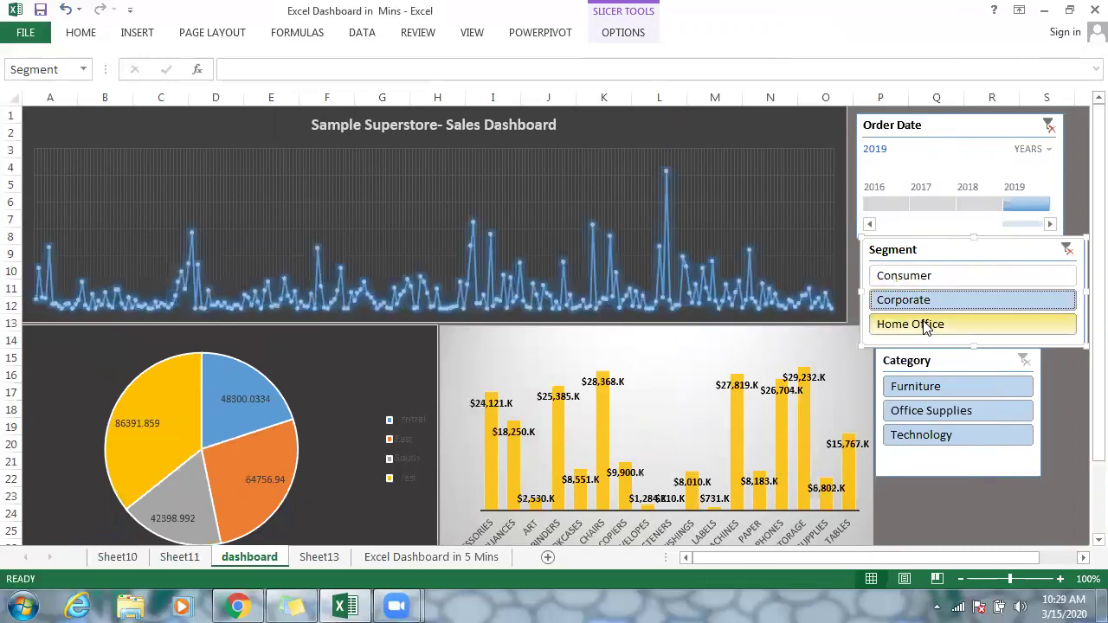
# - Filter the dashboard with the Category slicer by Furniture, Office Supplies and finally Technology
pyautogui.click(922, 389)
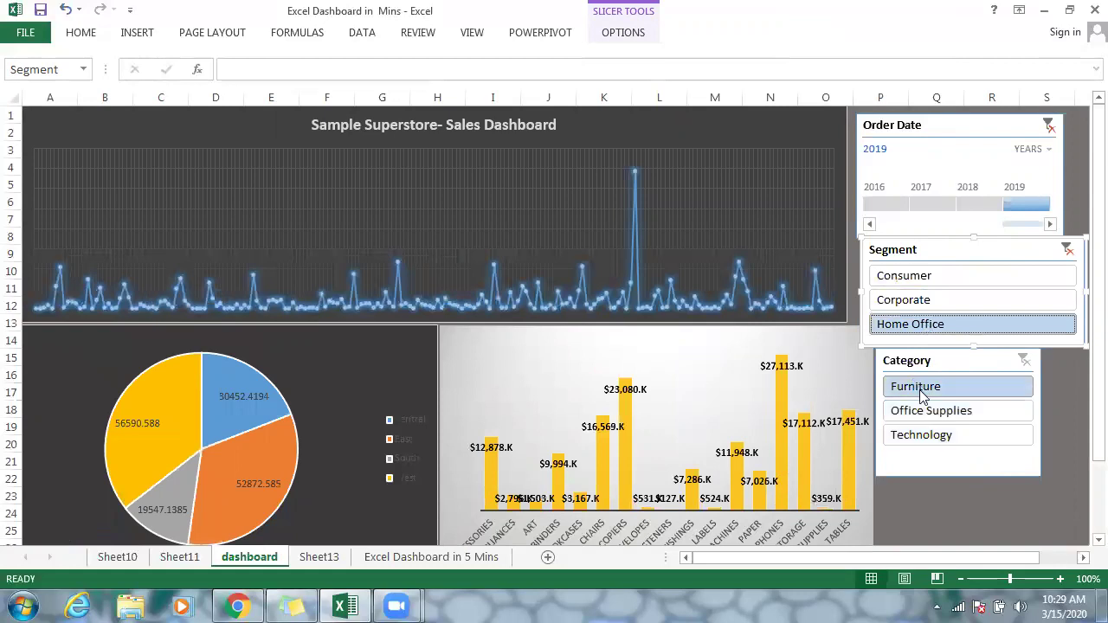
pyautogui.click(922, 413)
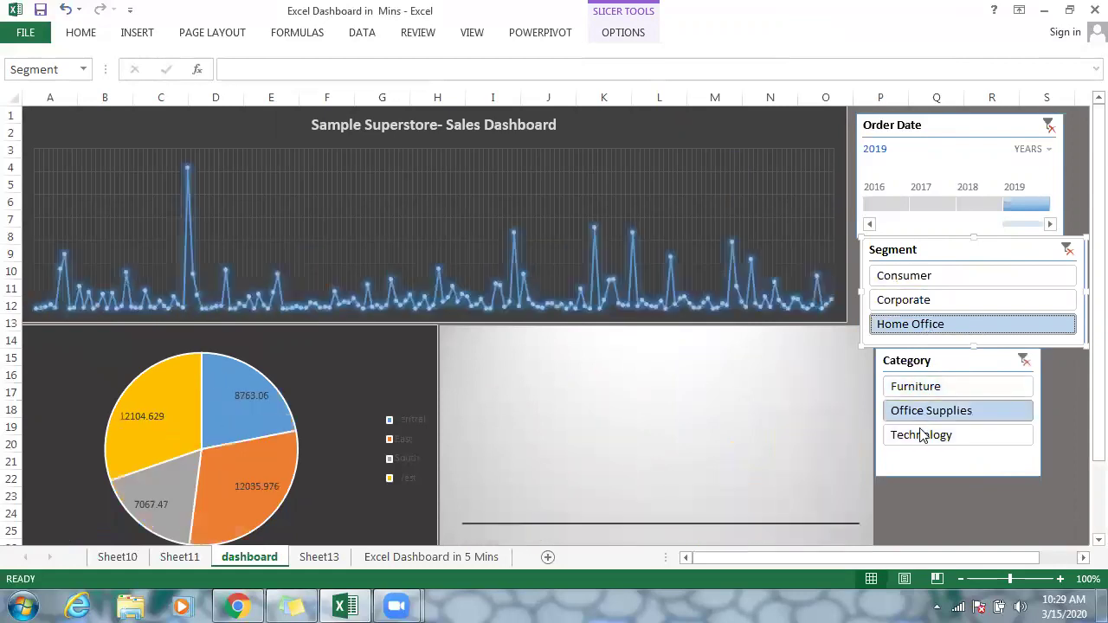
pyautogui.click(921, 436)
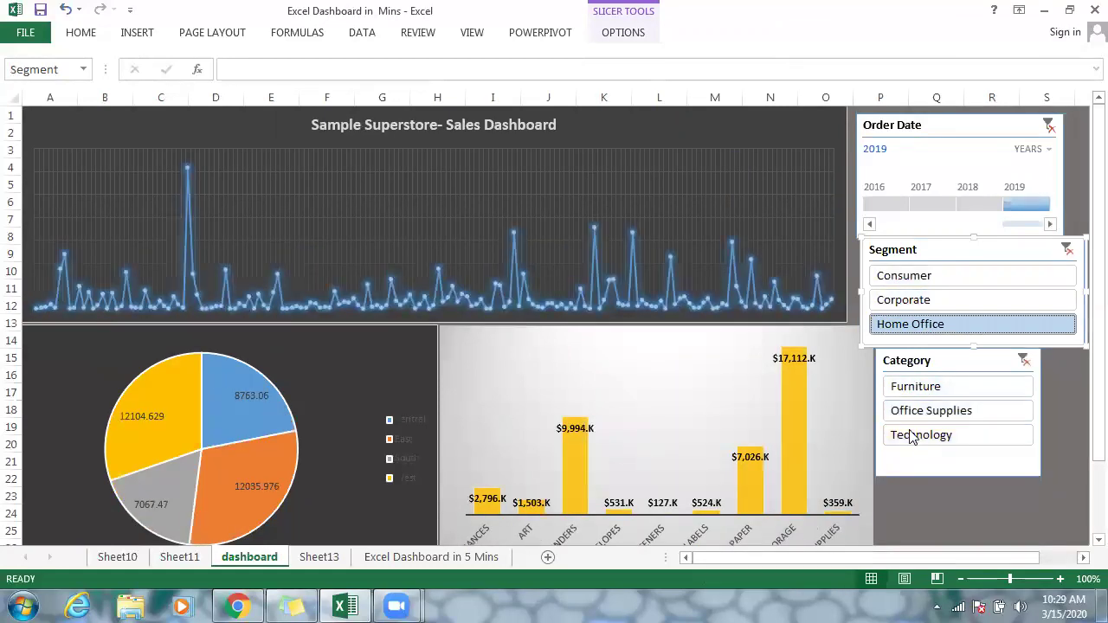